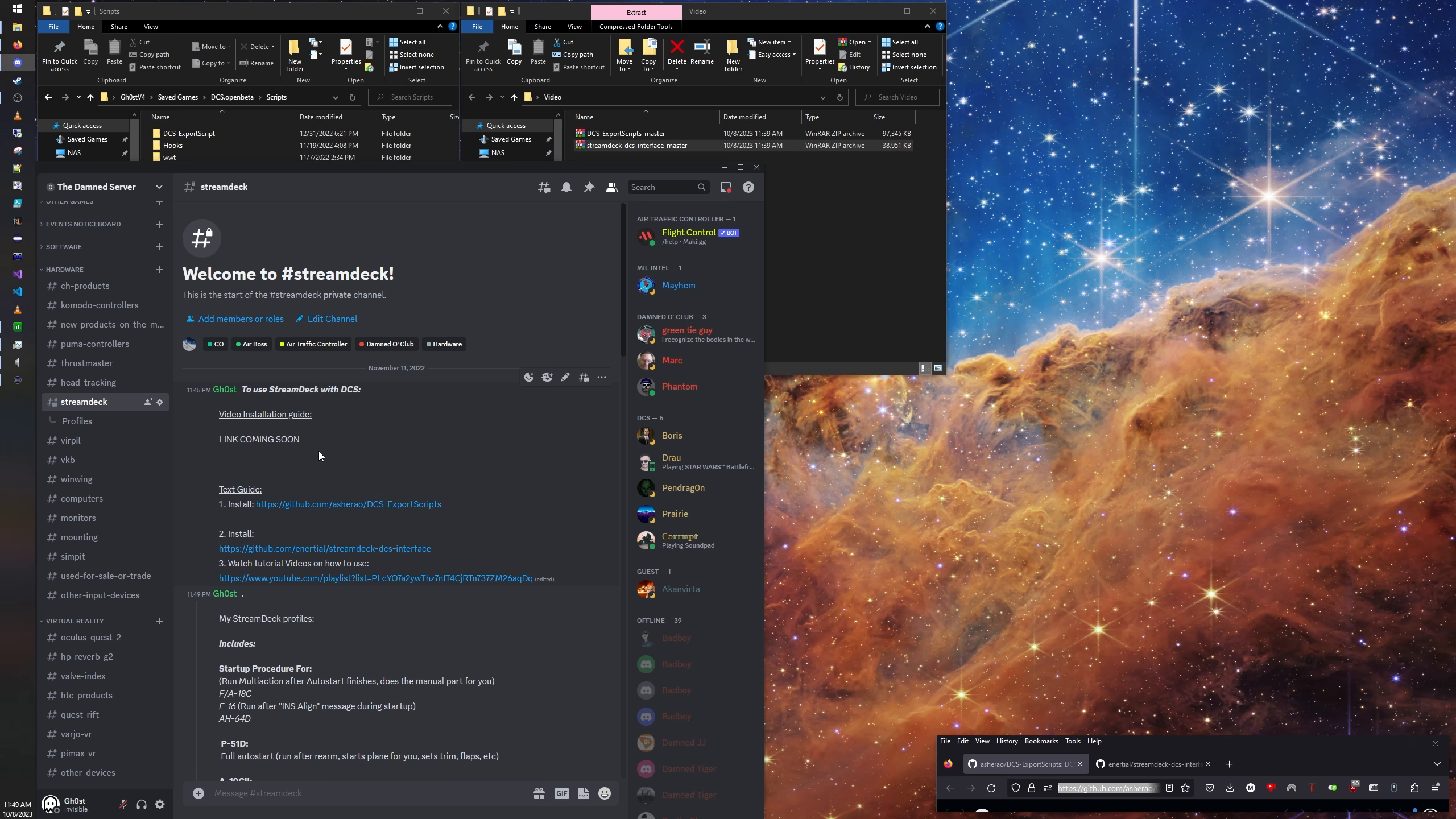
# Step: Minimize the Discord window, enlarge the Firefox window and show the streamdeck-dcs-interface repository
pyautogui.click(724, 166)
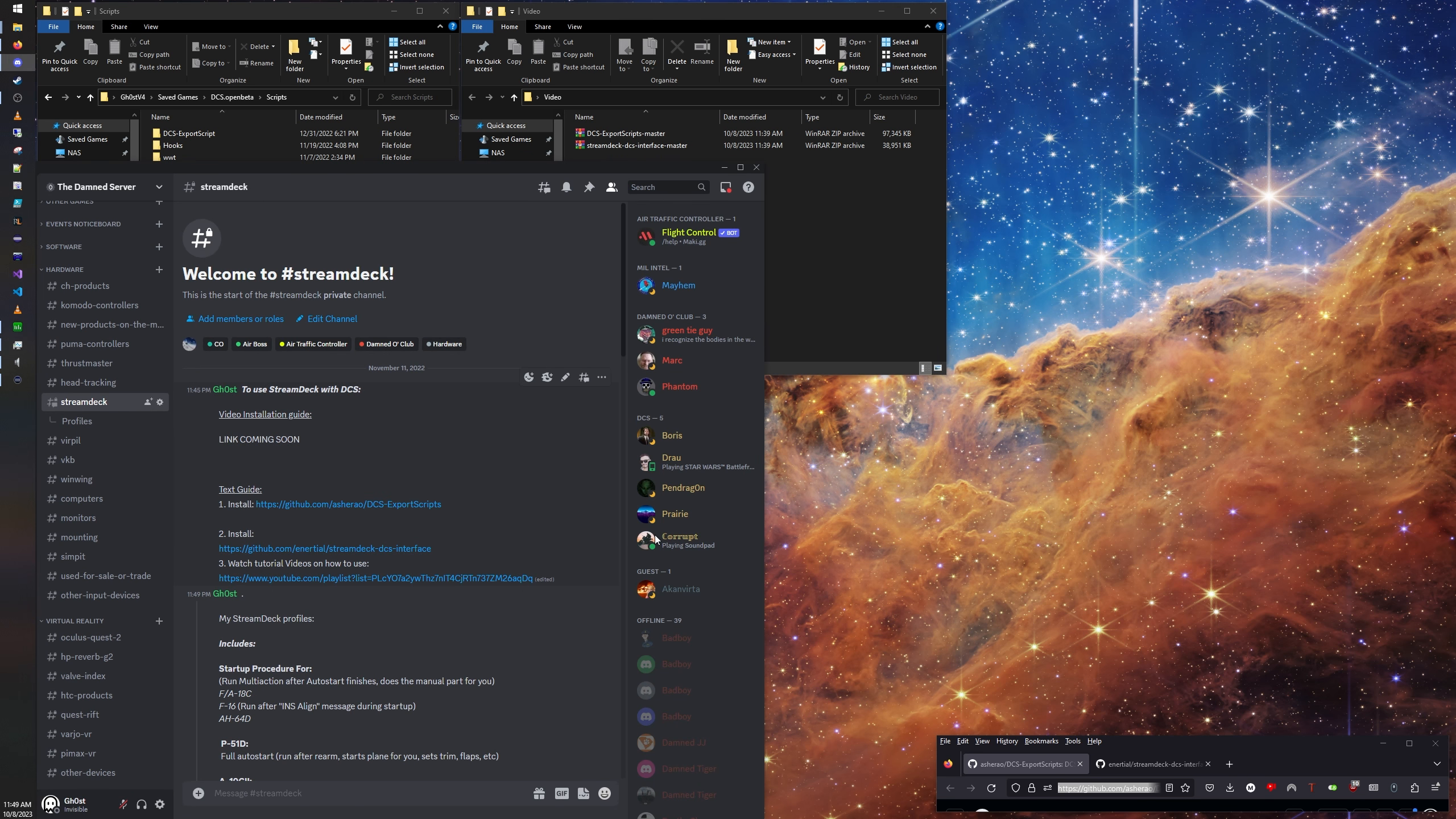
pyautogui.click(724, 166)
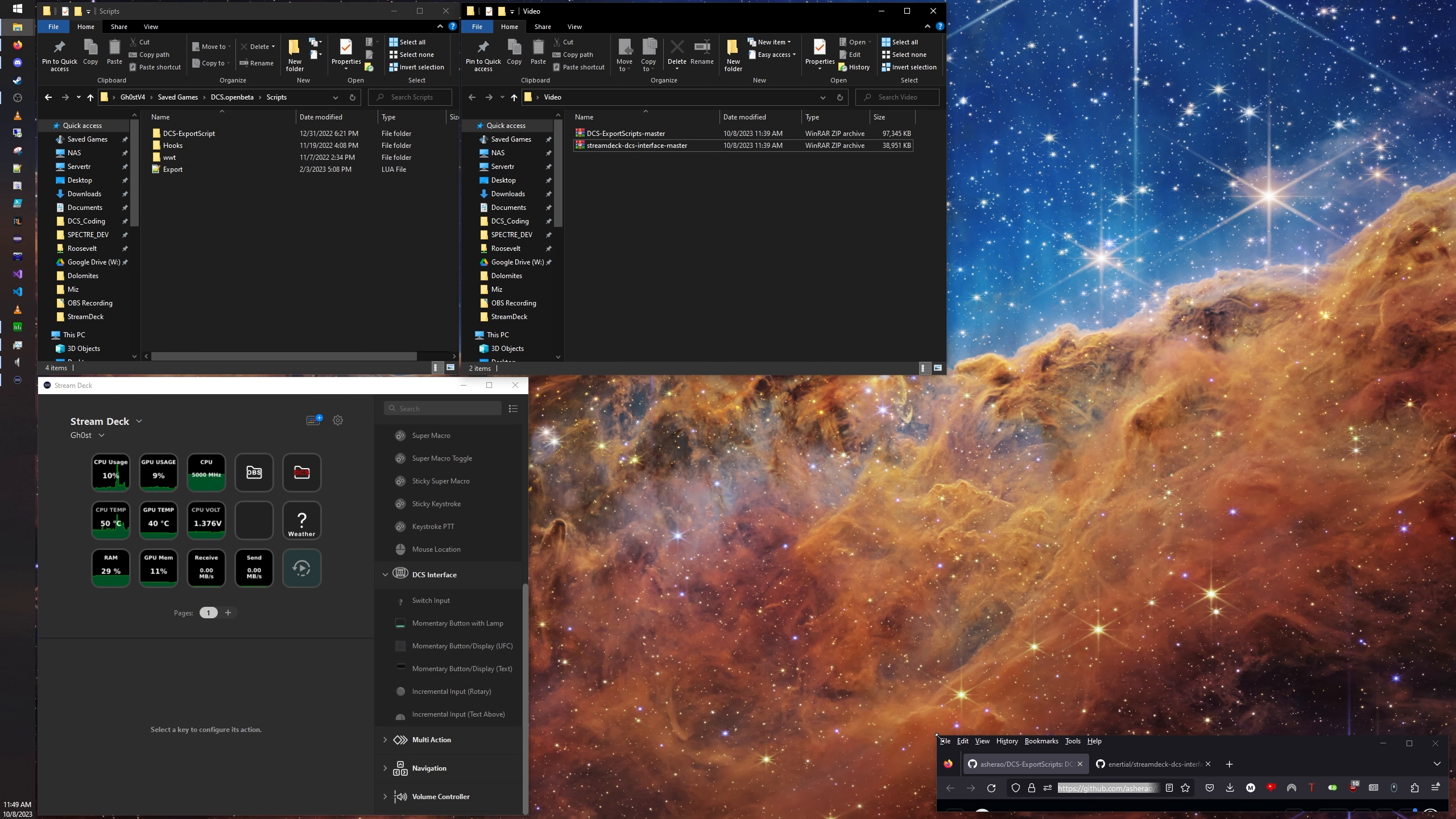
pyautogui.moveTo(937, 734); pyautogui.dragTo(550, 29)
pyautogui.click(745, 58)
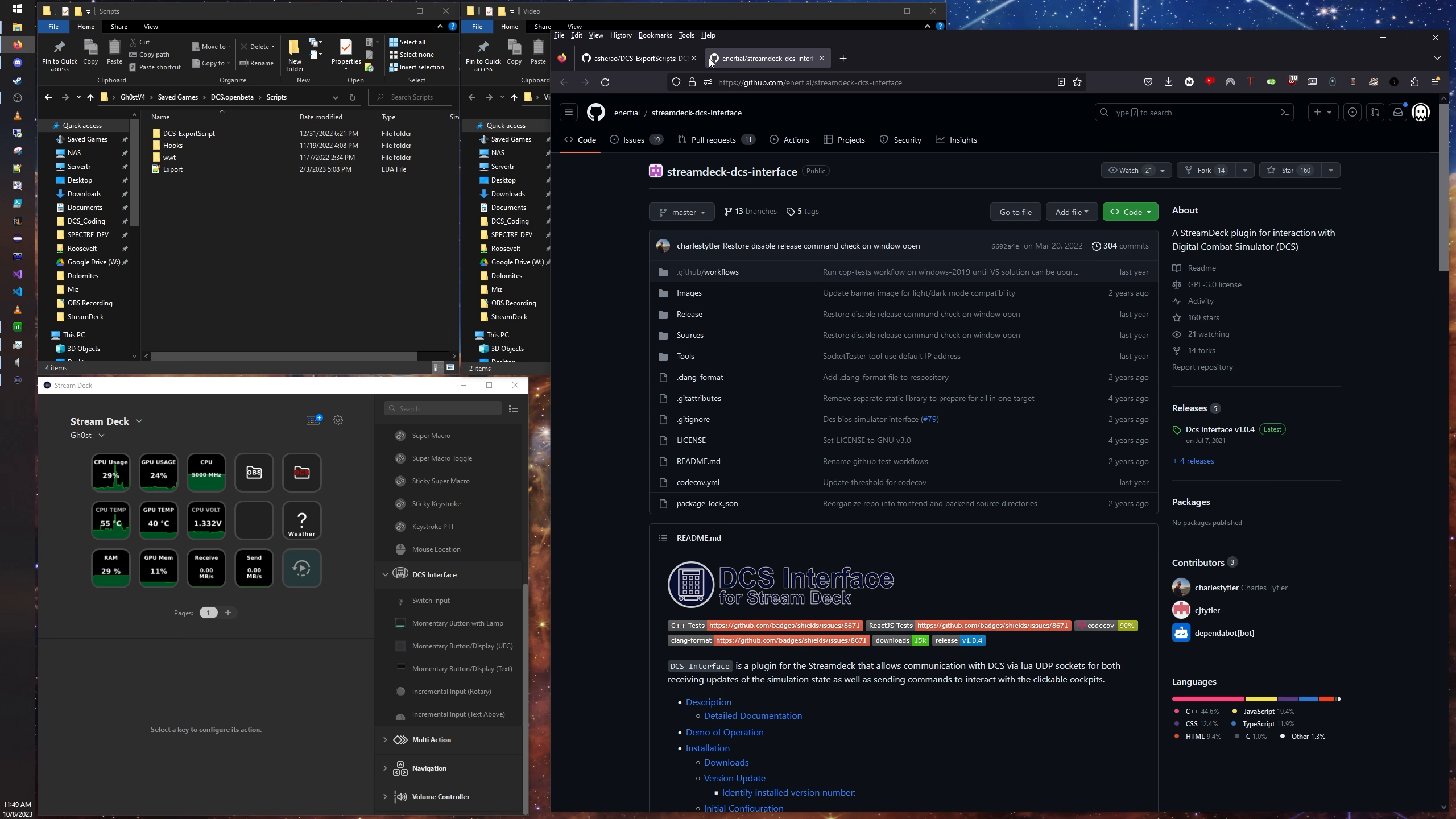
# Step: View the code download options of the DCS-ExportScripts and streamdeck-dcs-interface repositories, and close the browser window
pyautogui.click(656, 54)
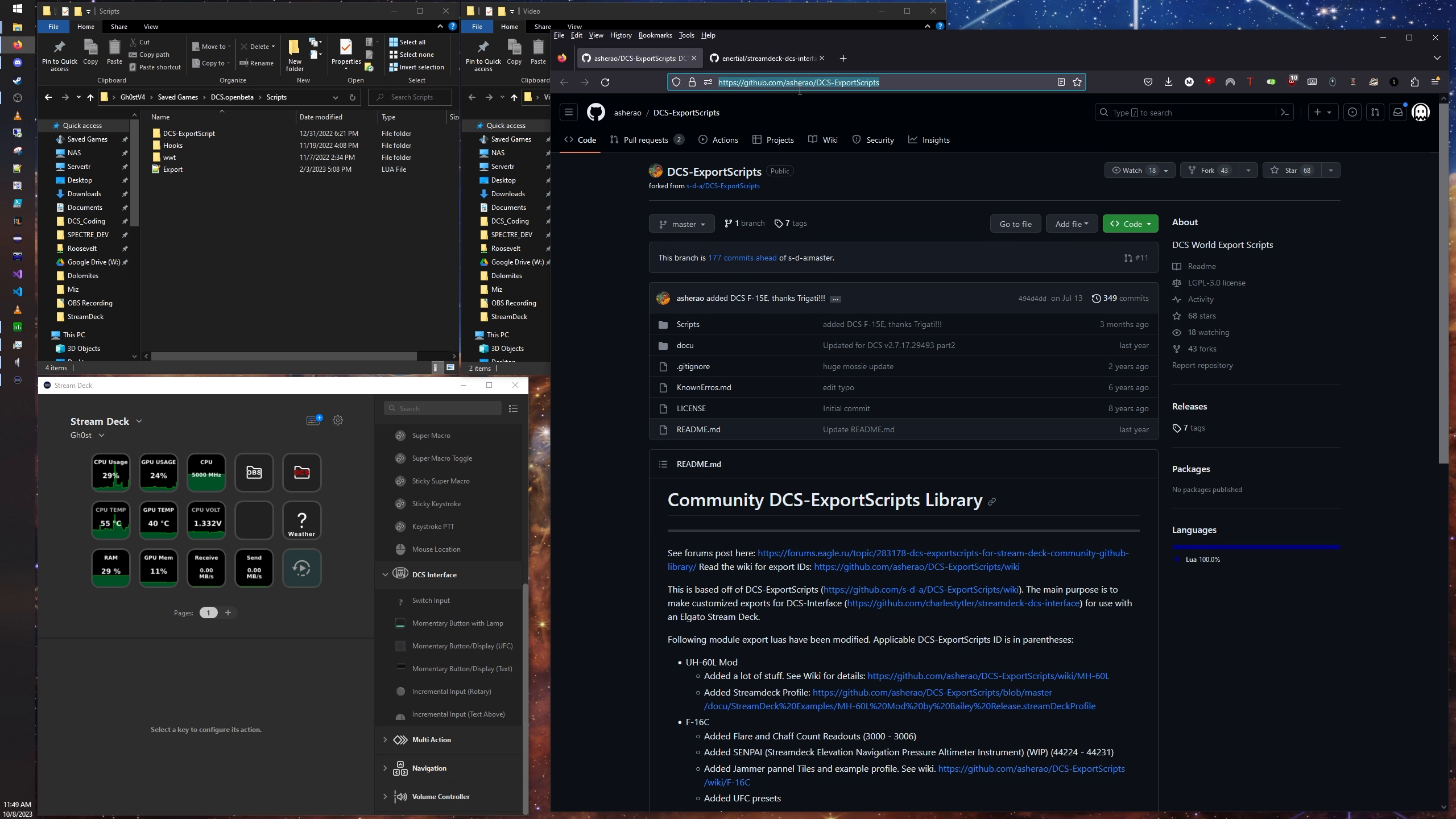
pyautogui.click(1146, 224)
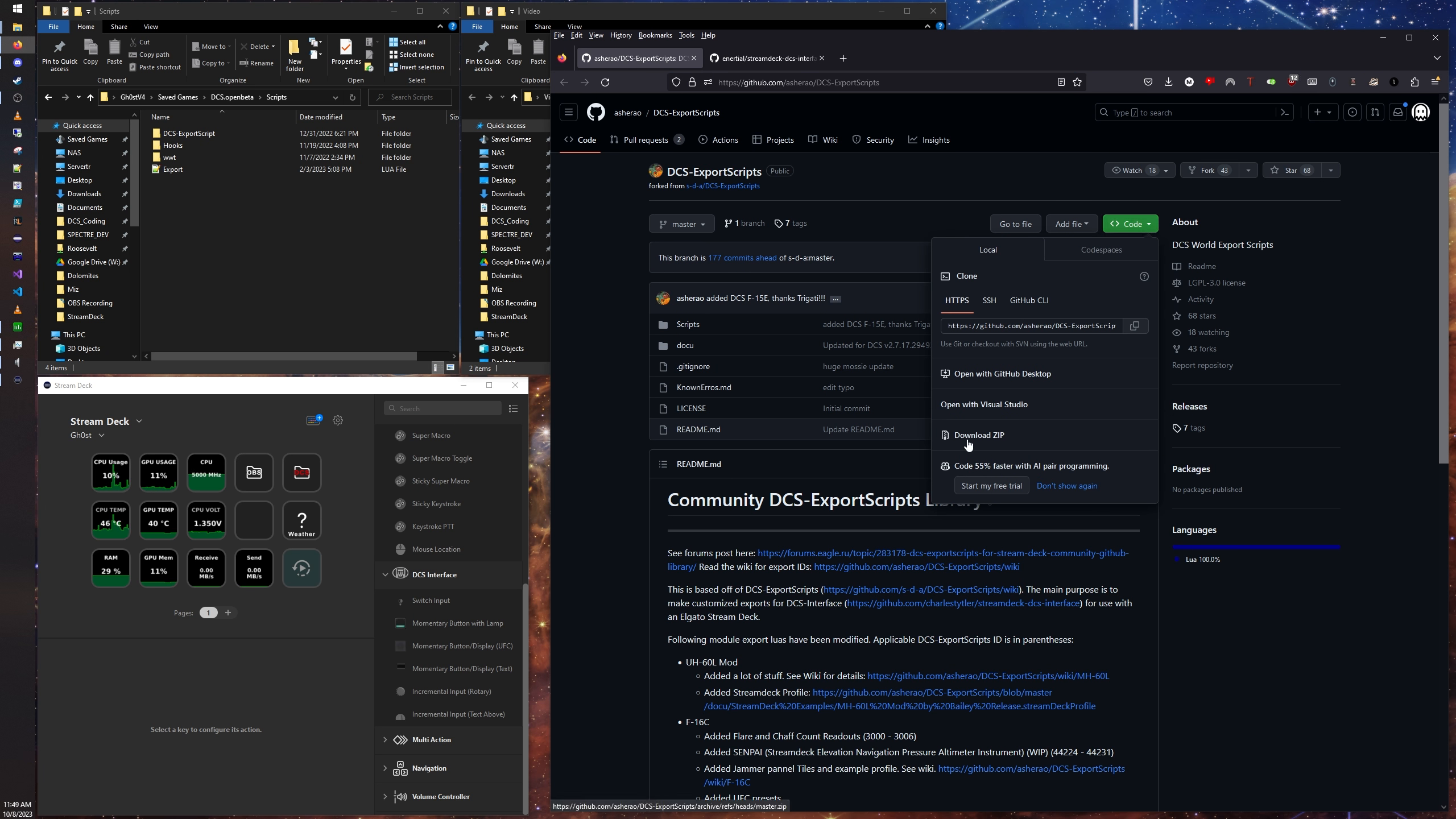
pyautogui.click(769, 54)
pyautogui.click(1140, 212)
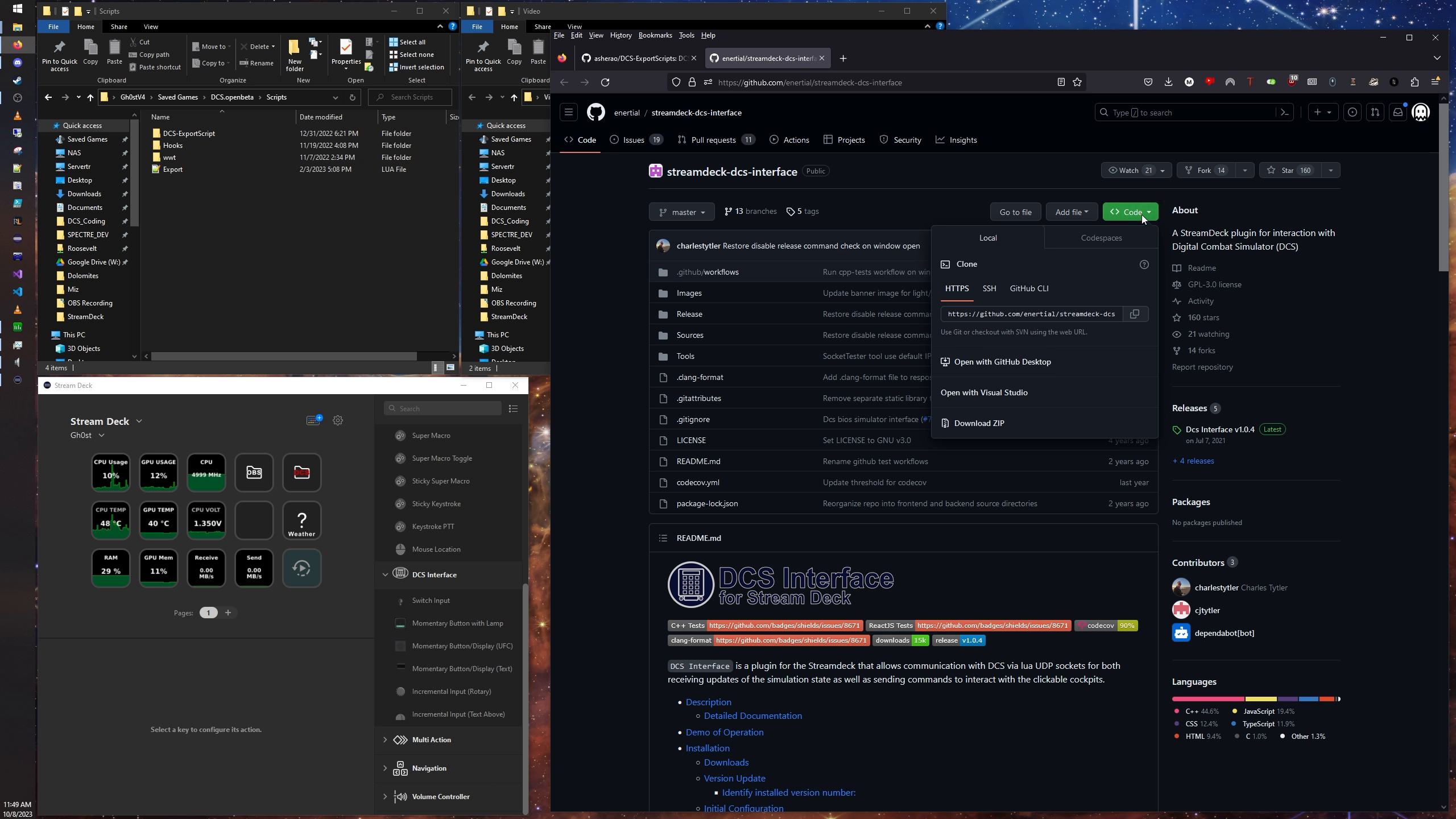
pyautogui.click(610, 466)
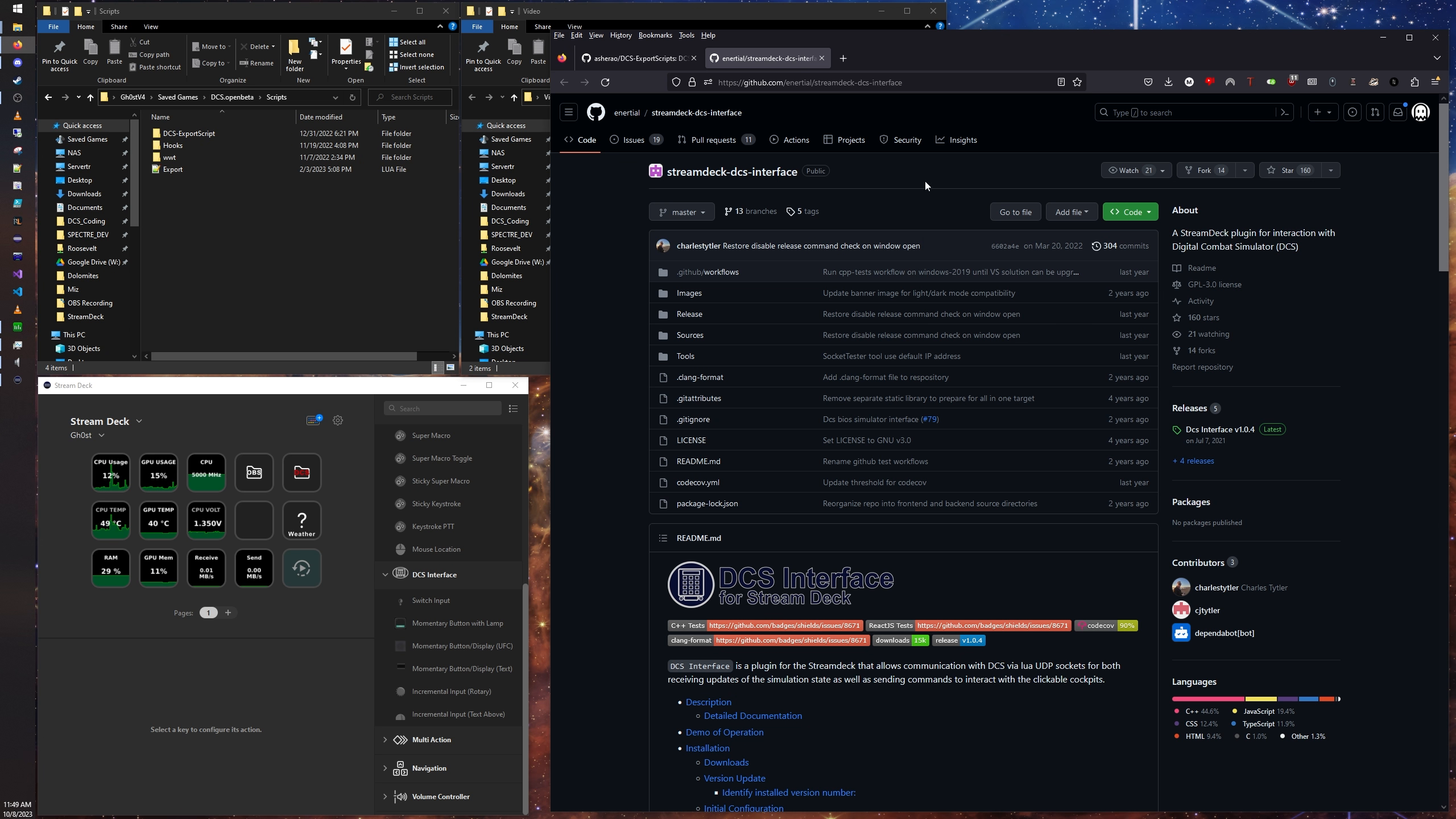
pyautogui.click(1435, 38)
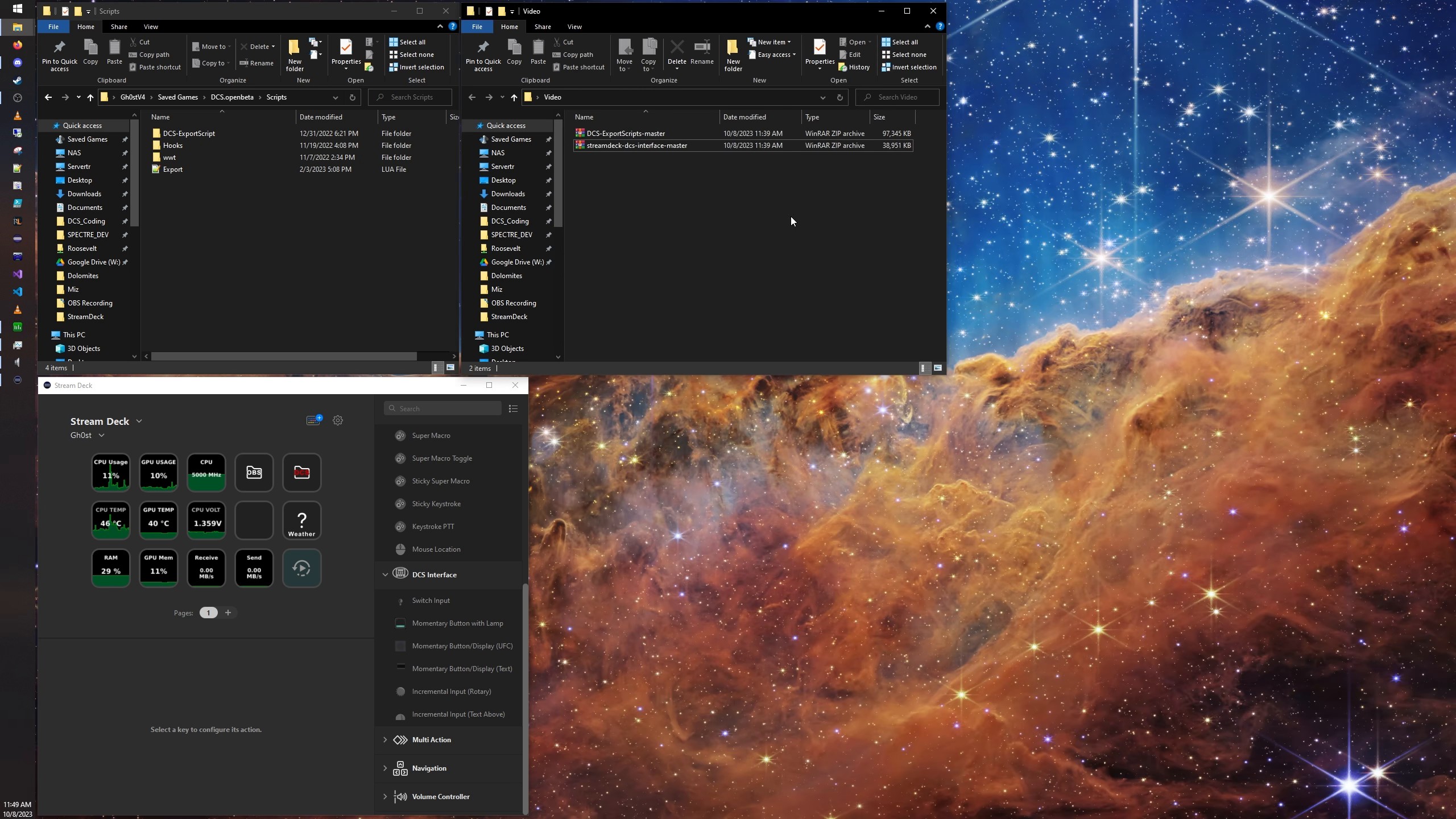
# Step: Extract the DCS-ExportScripts-master and streamdeck-dcs-interface-master archives, each into its own separate folder
pyautogui.moveTo(665, 172); pyautogui.dragTo(641, 129)
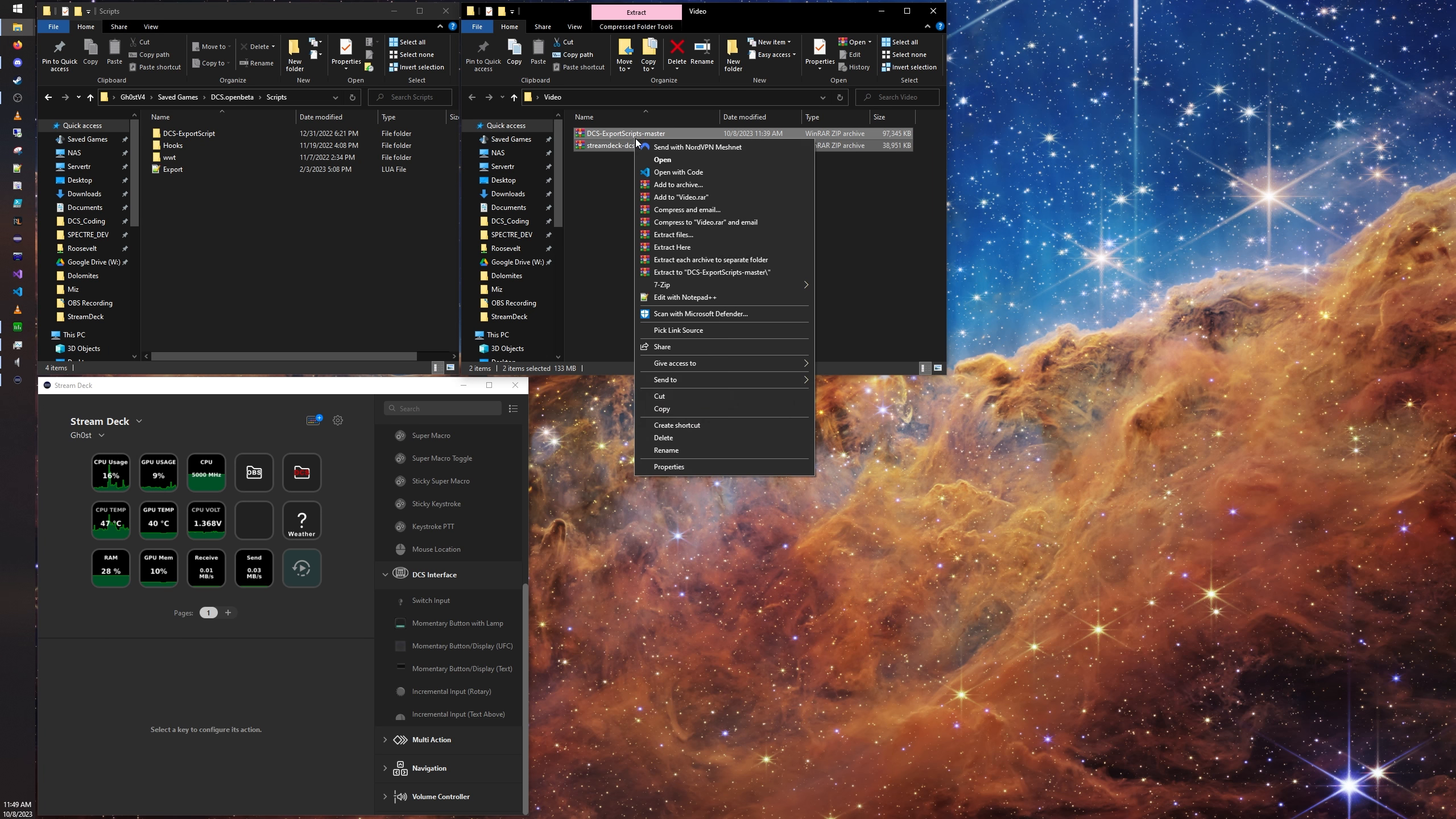
pyautogui.rightClick(635, 138)
pyautogui.click(682, 260)
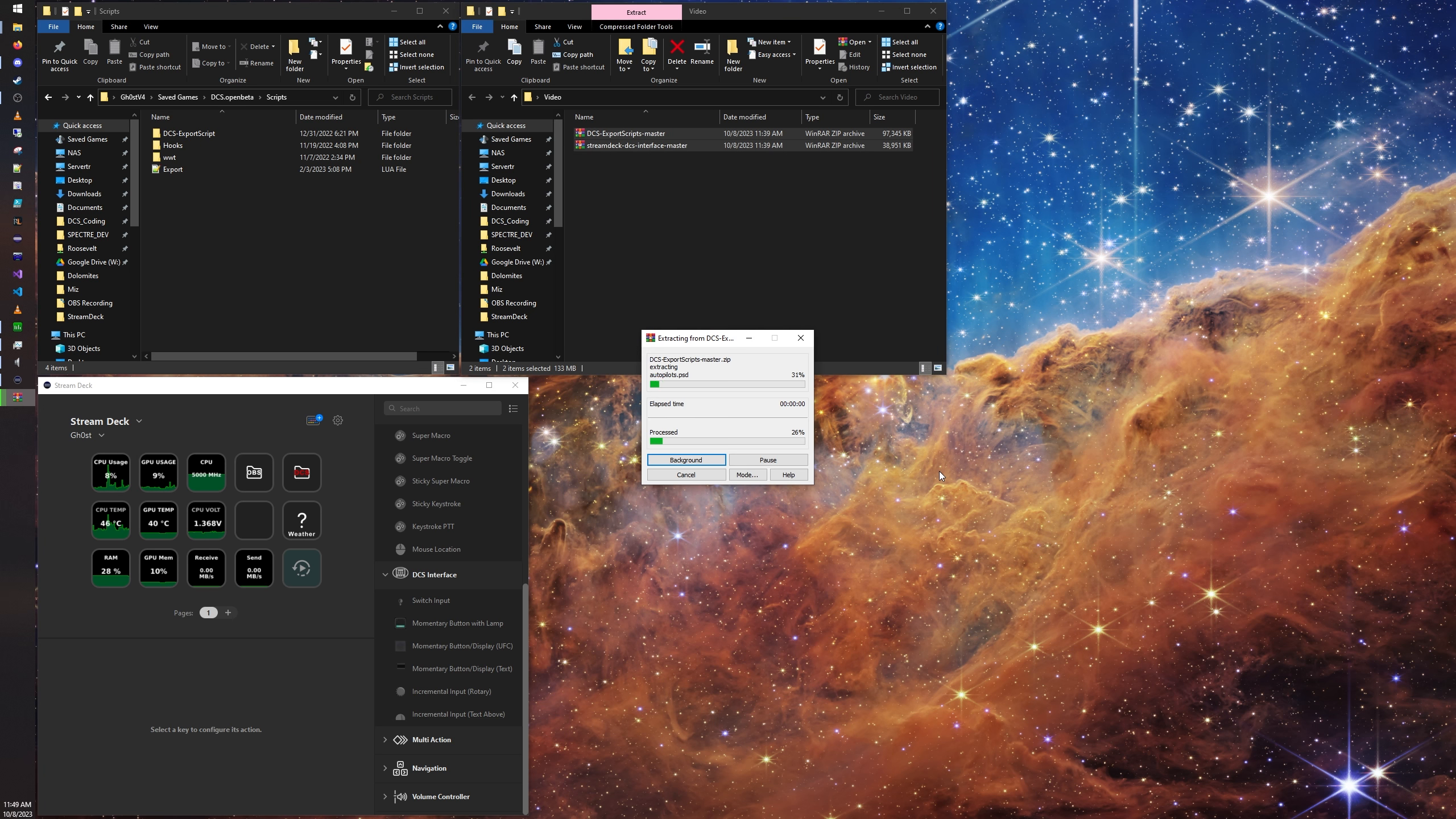
pyautogui.click(842, 294)
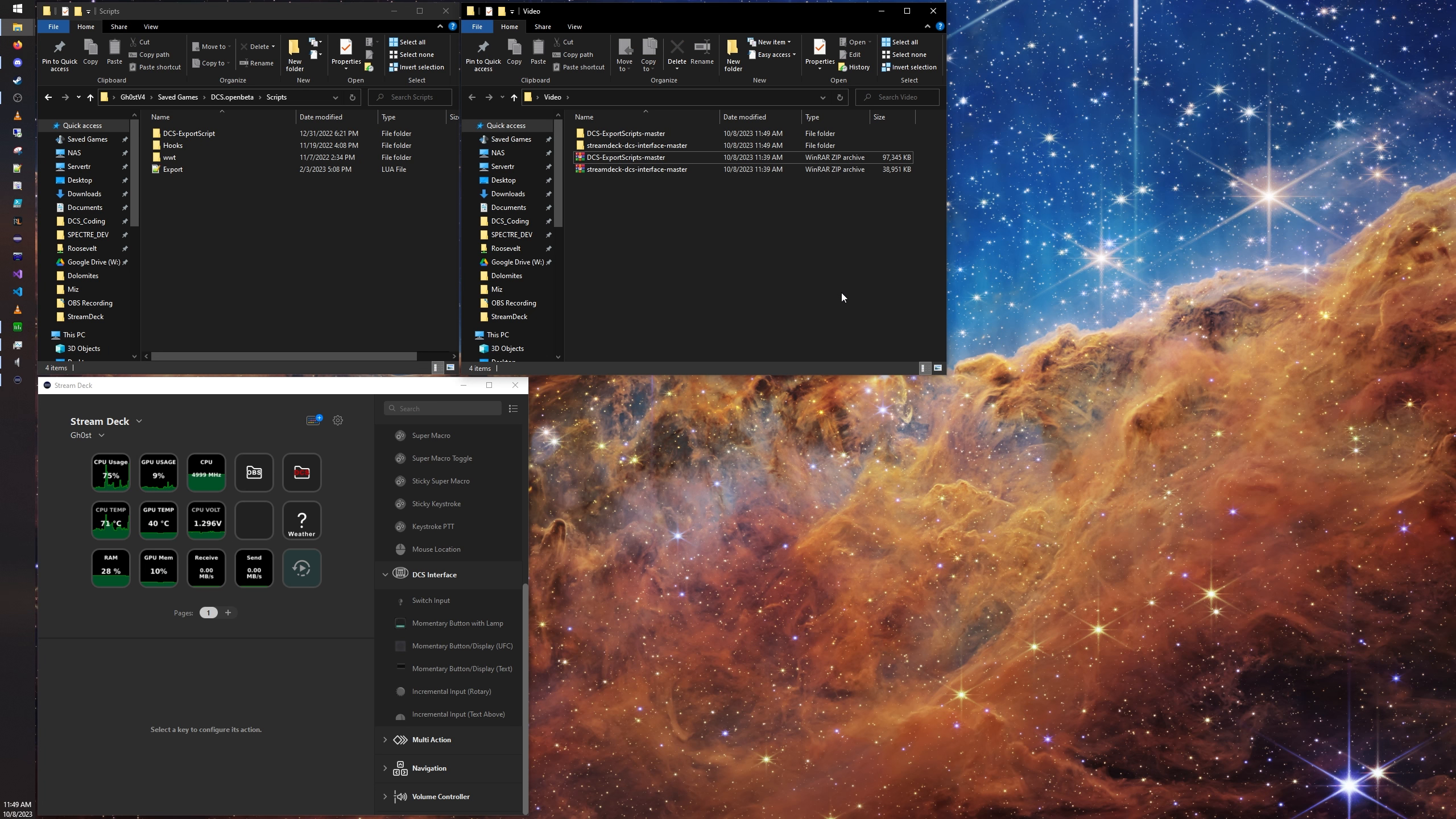
# Step: Open the extracted DCS-ExportScripts-master folder down to its nested folder of the same name and select the Scripts folder
pyautogui.doubleClick(642, 134)
pyautogui.doubleClick(641, 135)
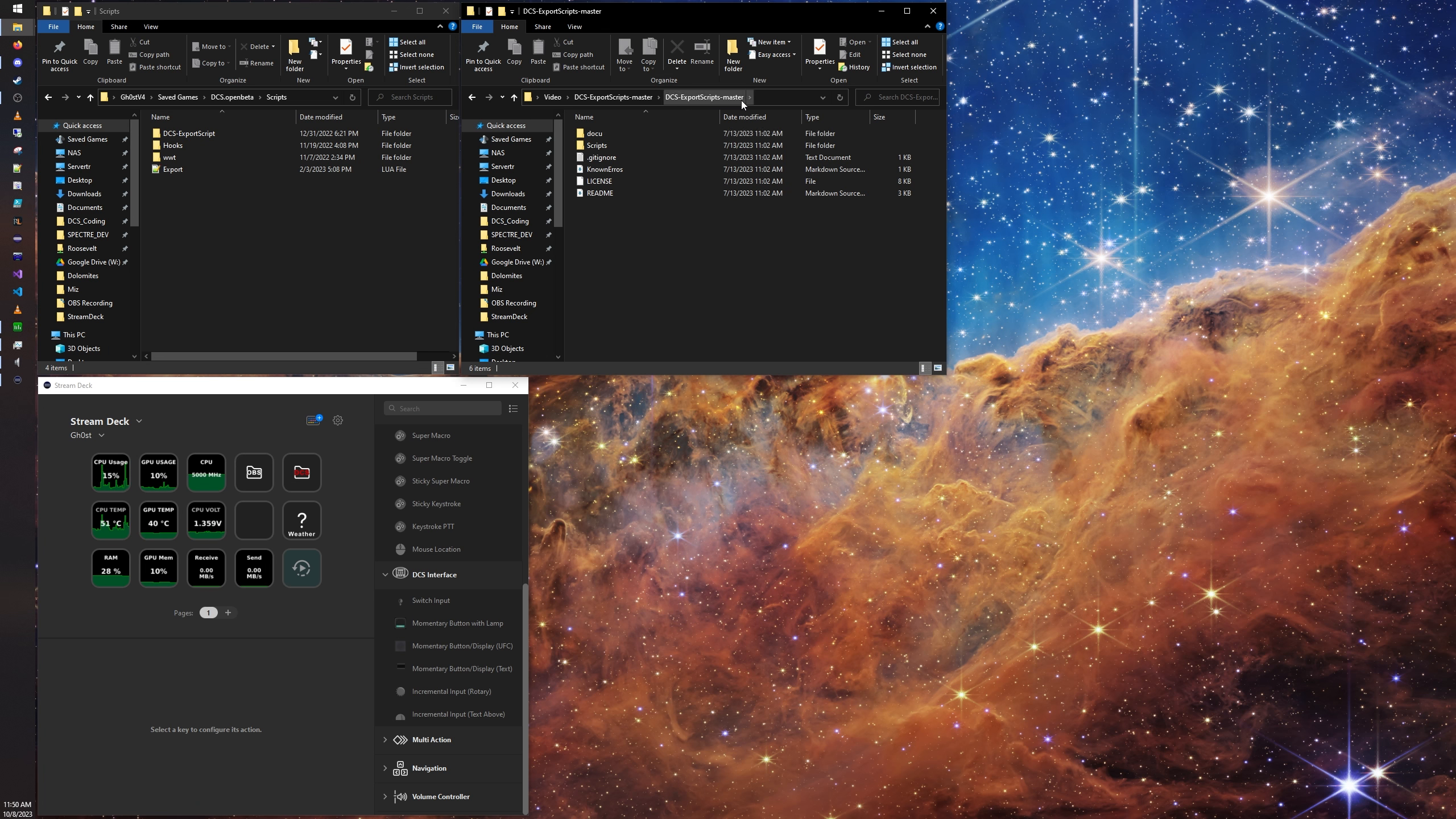
pyautogui.click(589, 147)
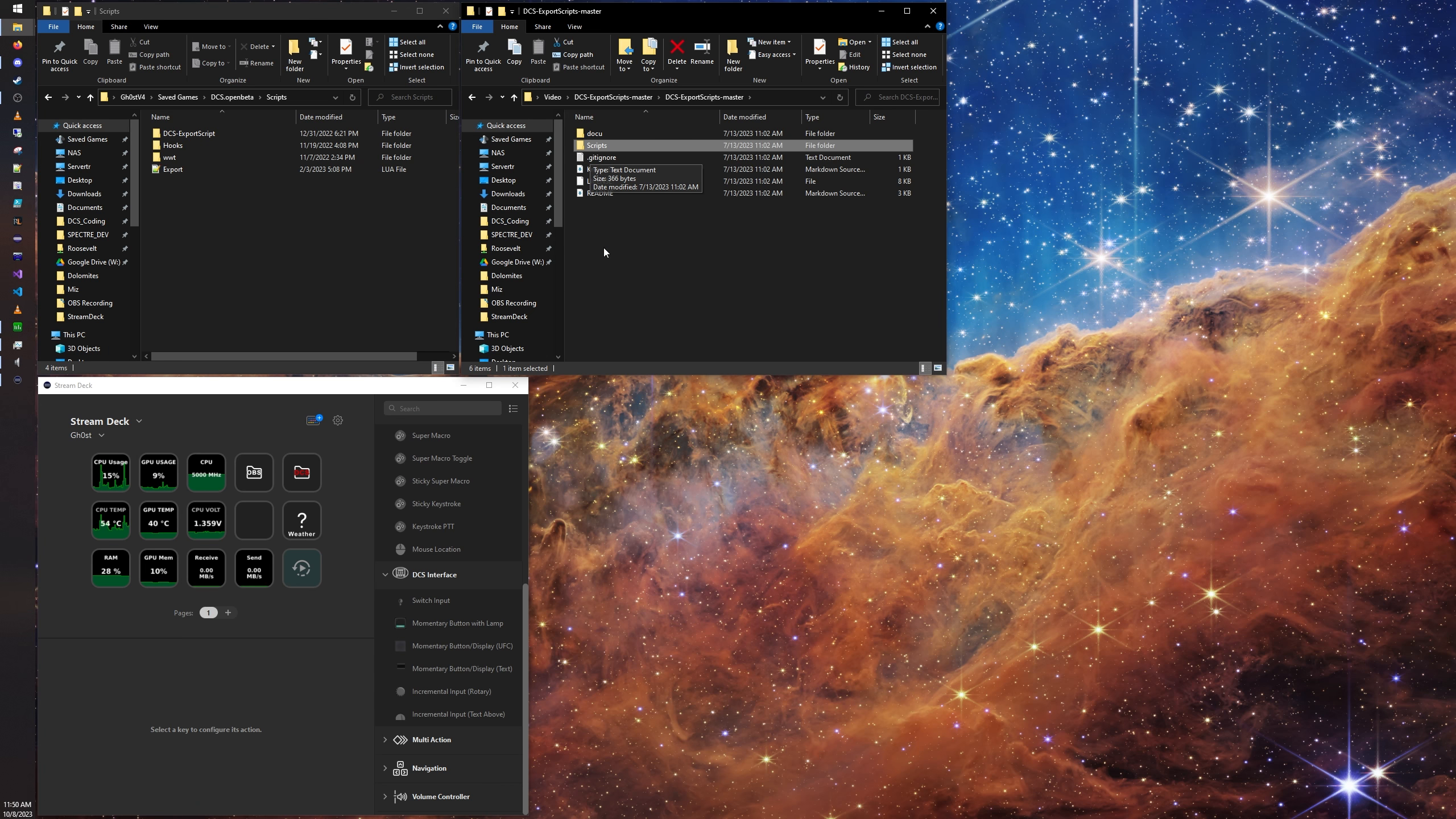
# Step: In the other File Explorer window, go to Saved Games and open the Scripts folder inside DCS.openbeta
pyautogui.click(177, 98)
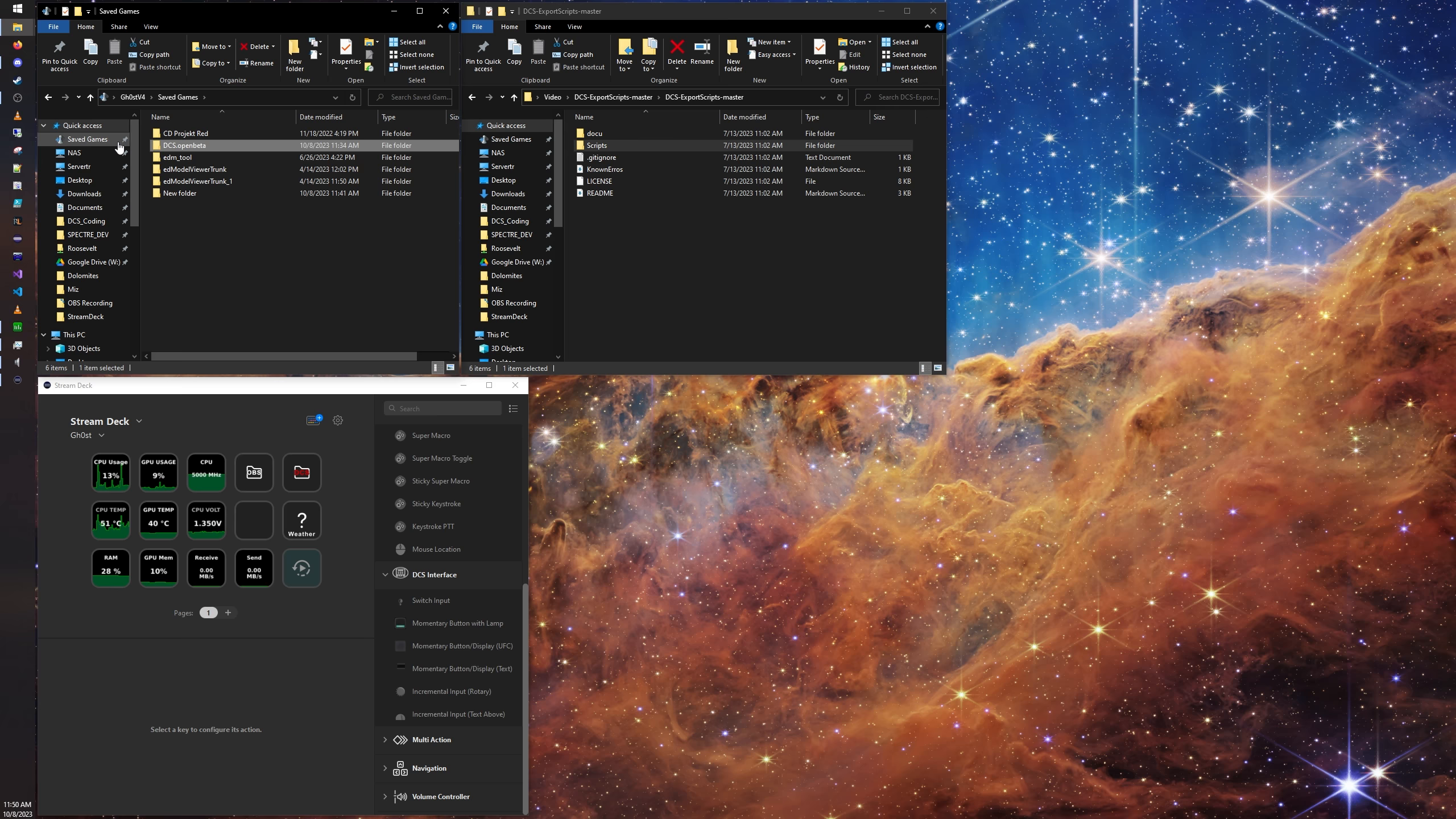
pyautogui.doubleClick(204, 147)
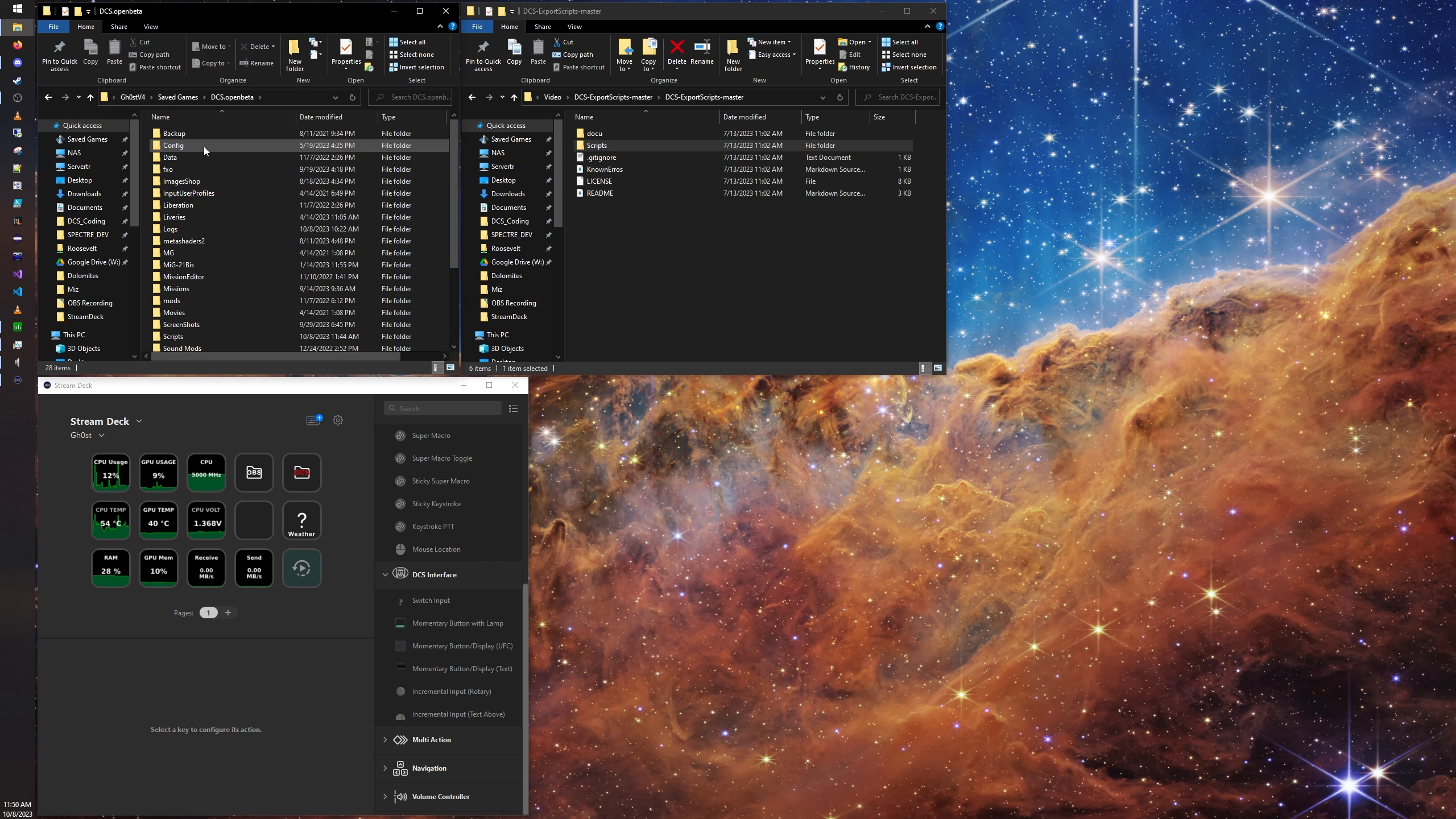
pyautogui.scroll(-3, 211, 149)
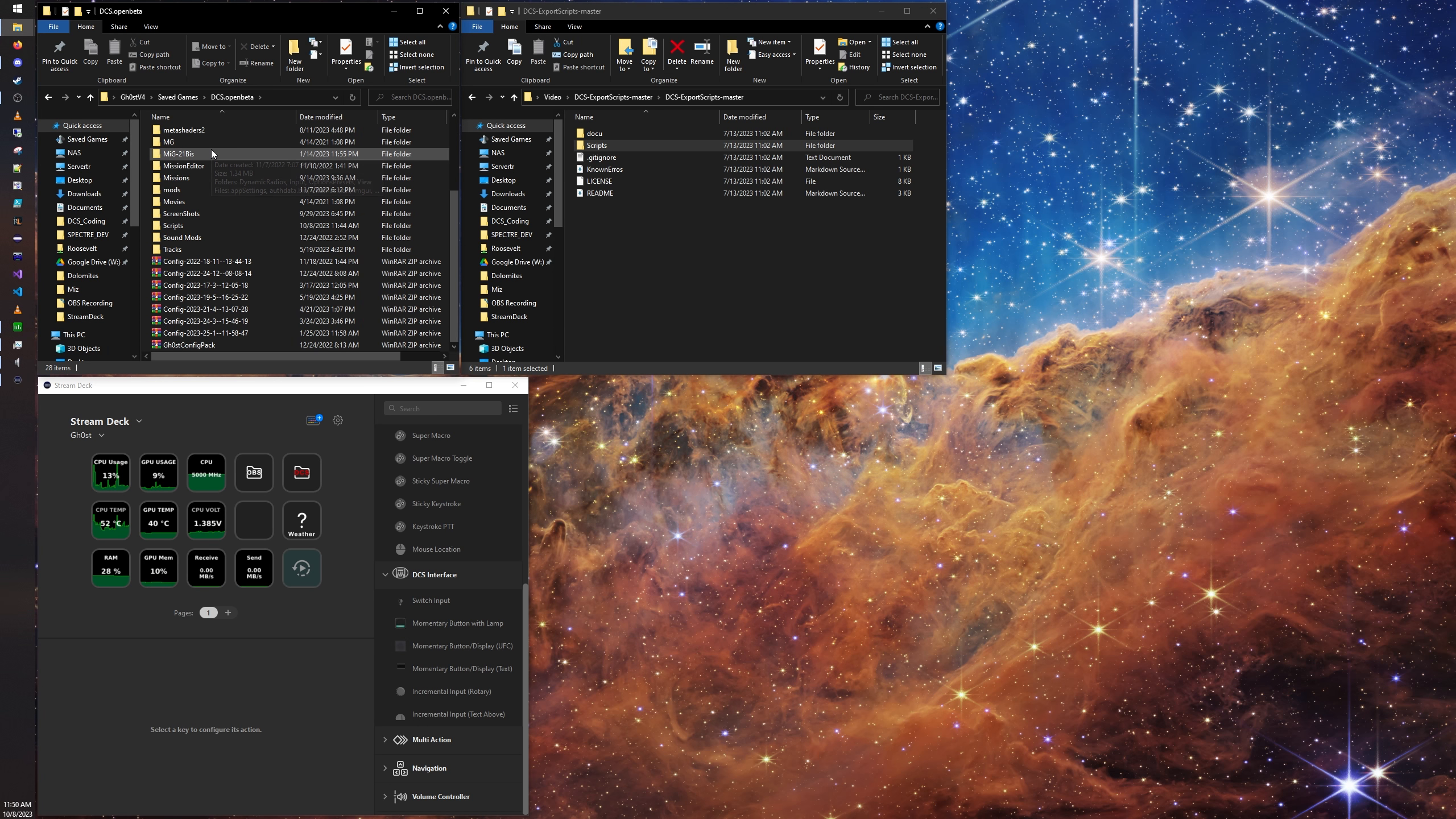
pyautogui.click(179, 228)
pyautogui.click(610, 145)
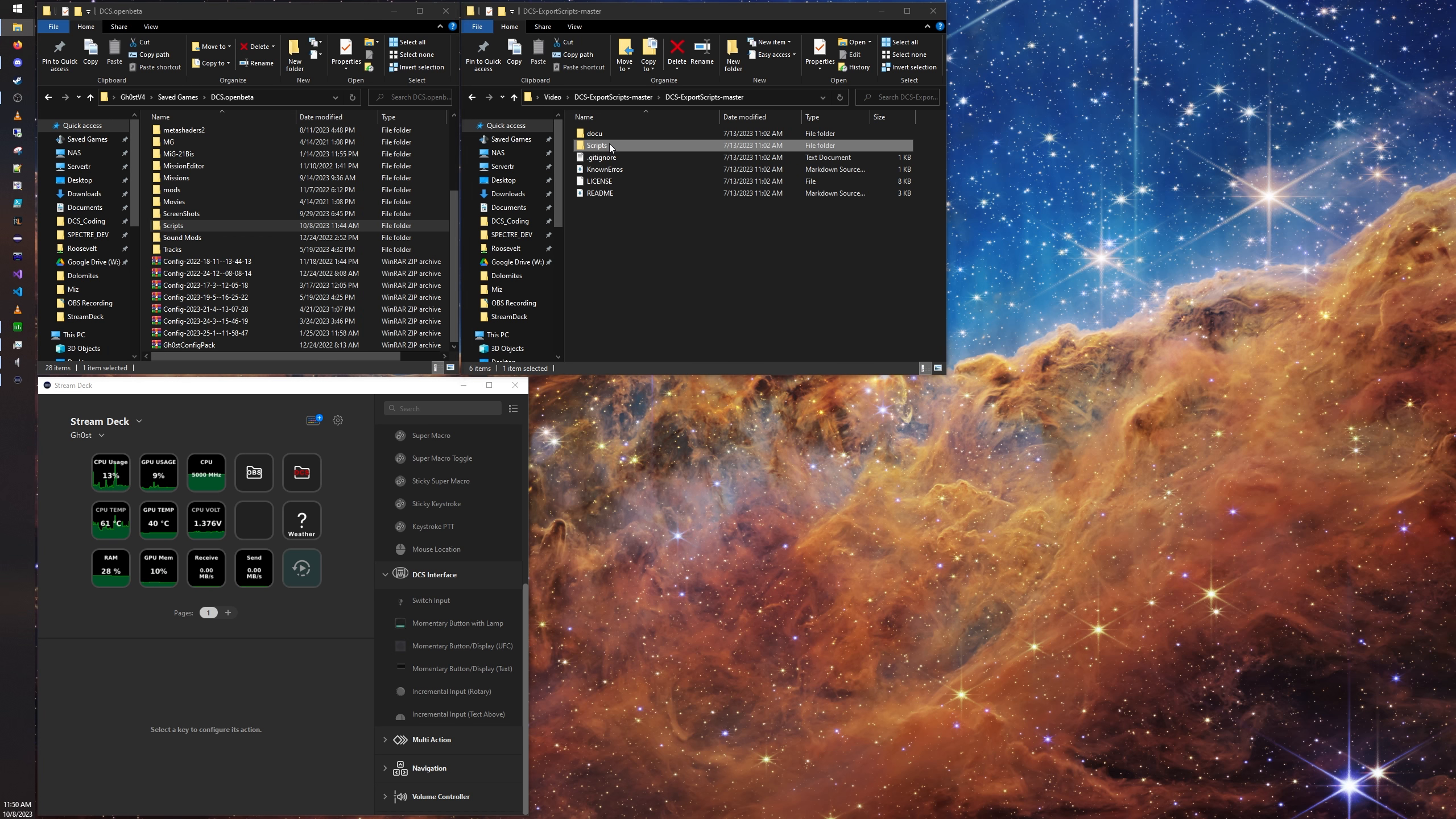
pyautogui.doubleClick(262, 226)
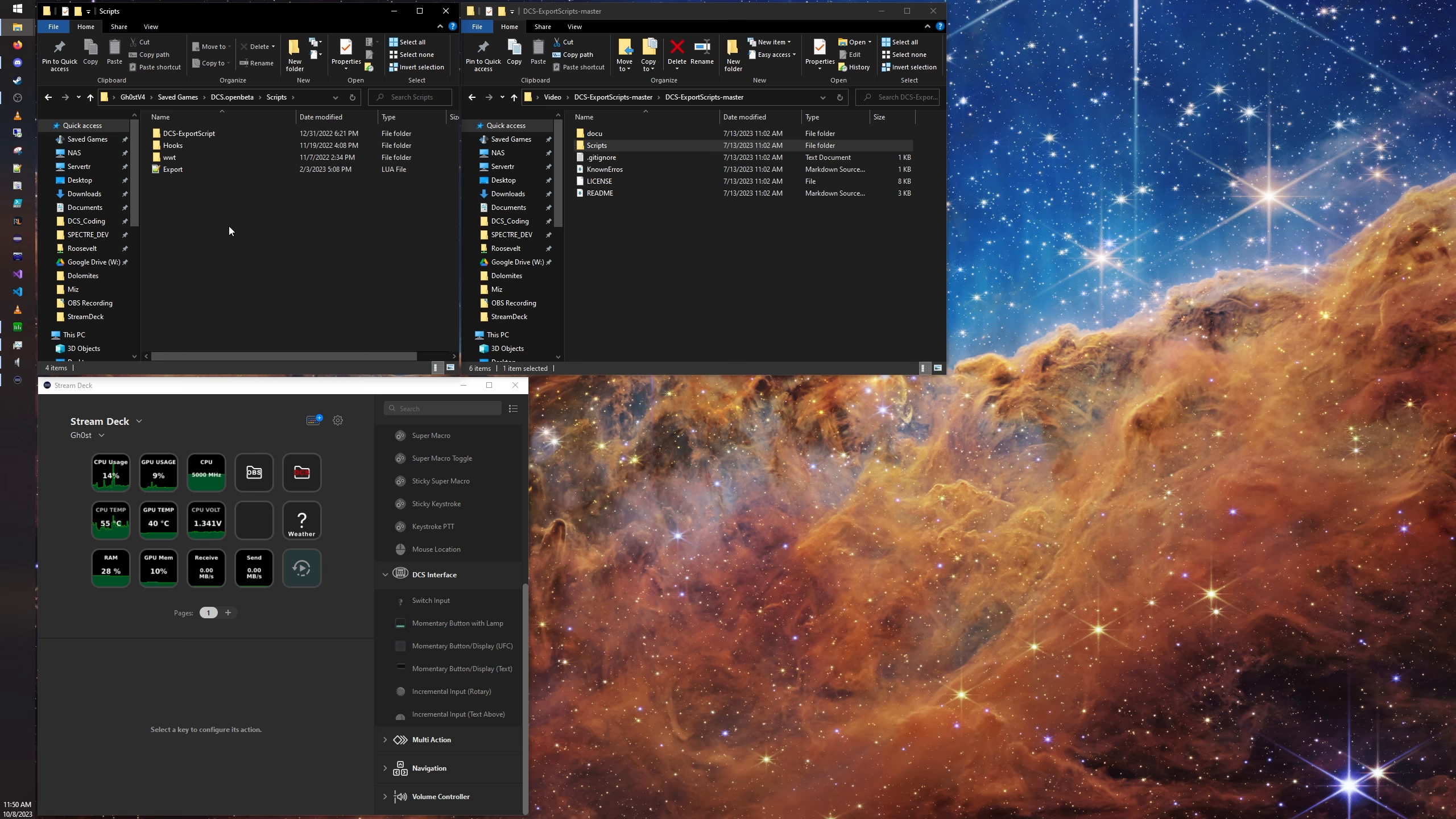
# Step: Open the Scripts folder inside the extracted DCS-ExportScripts-master folder
pyautogui.click(650, 235)
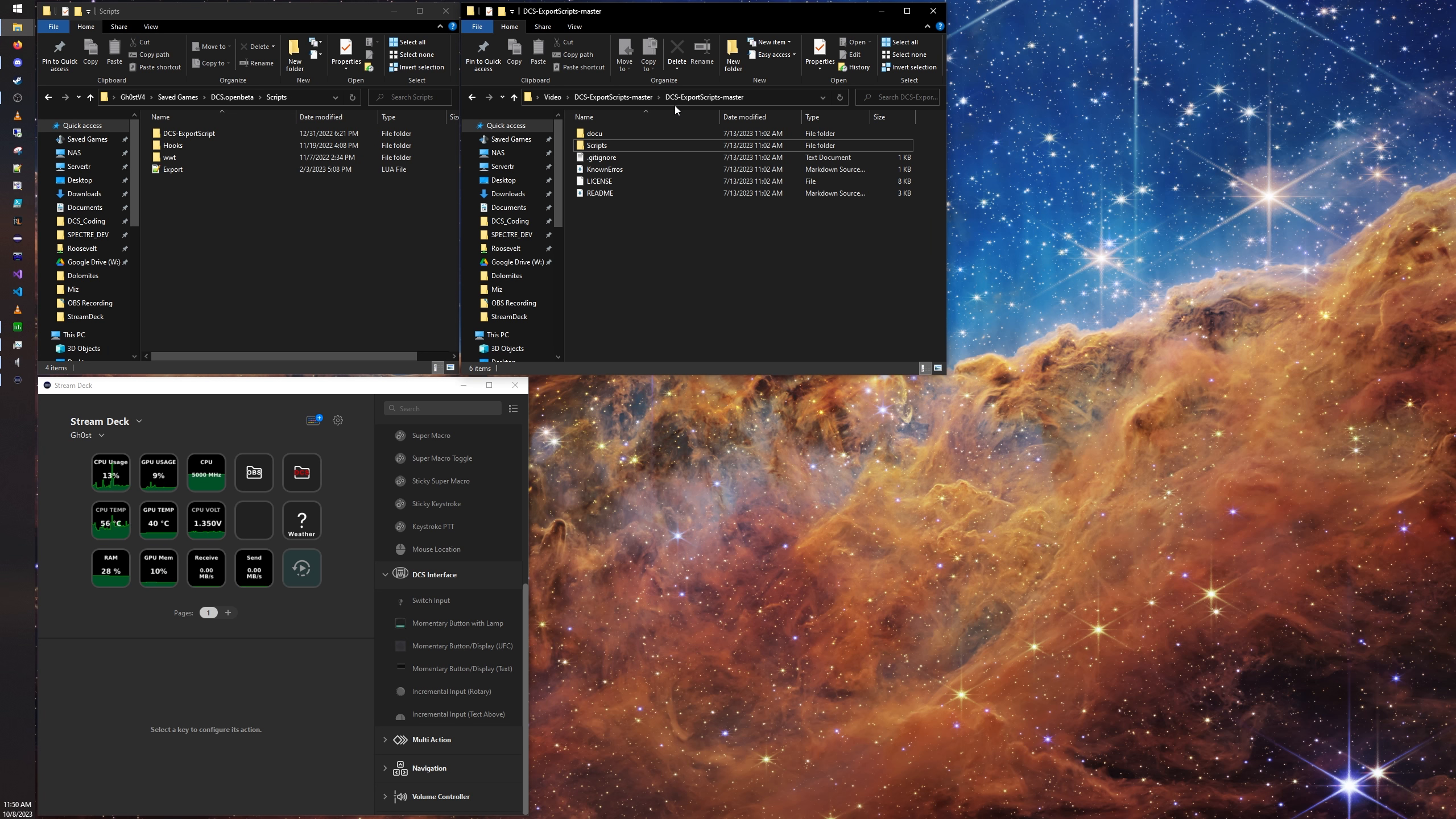
pyautogui.doubleClick(612, 147)
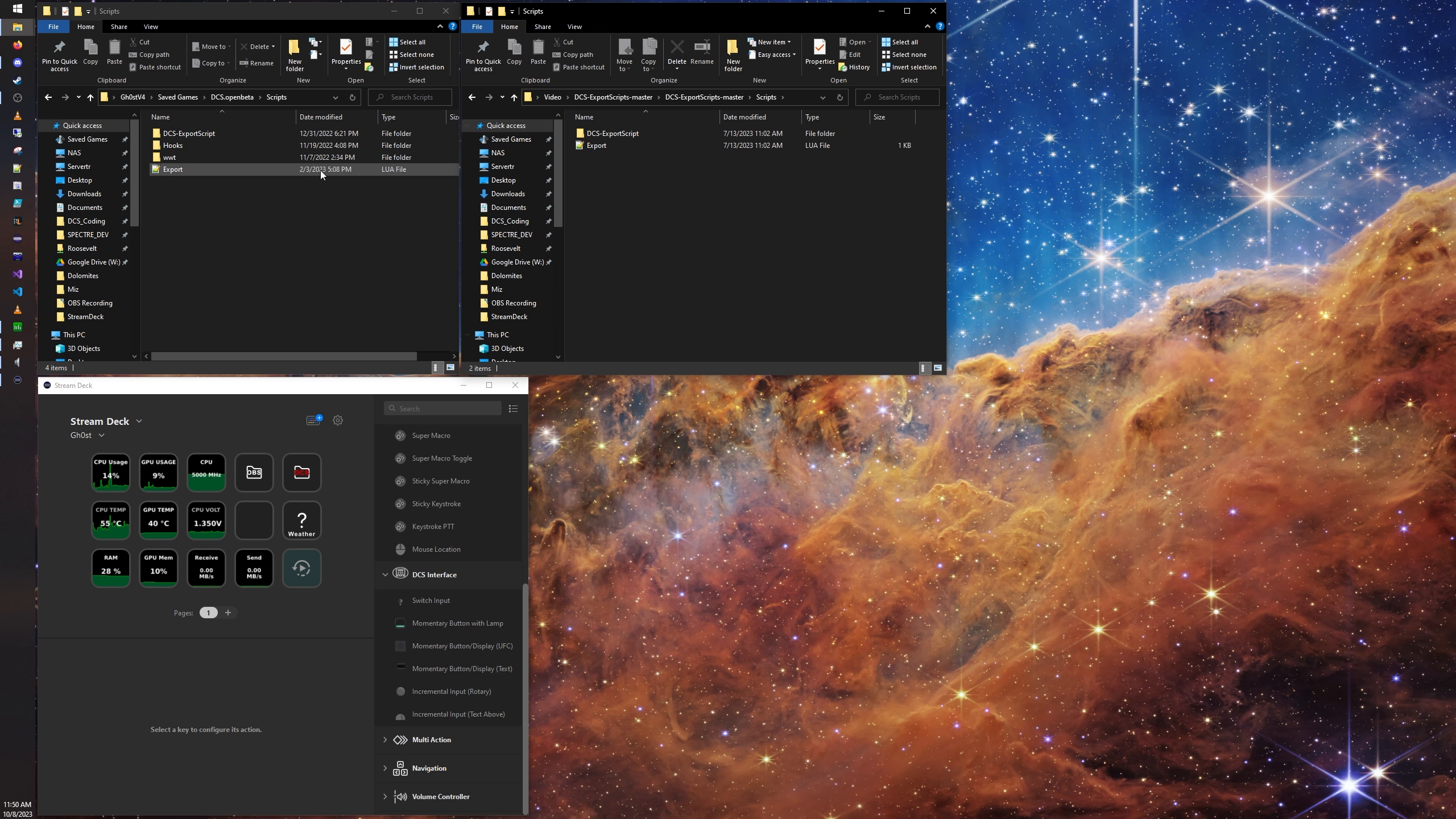
# Step: Try to copy the extracted DCS-ExportScript folder into the DCS.openbeta Scripts folder, dismissing the file replacement choice
pyautogui.rightClick(597, 134)
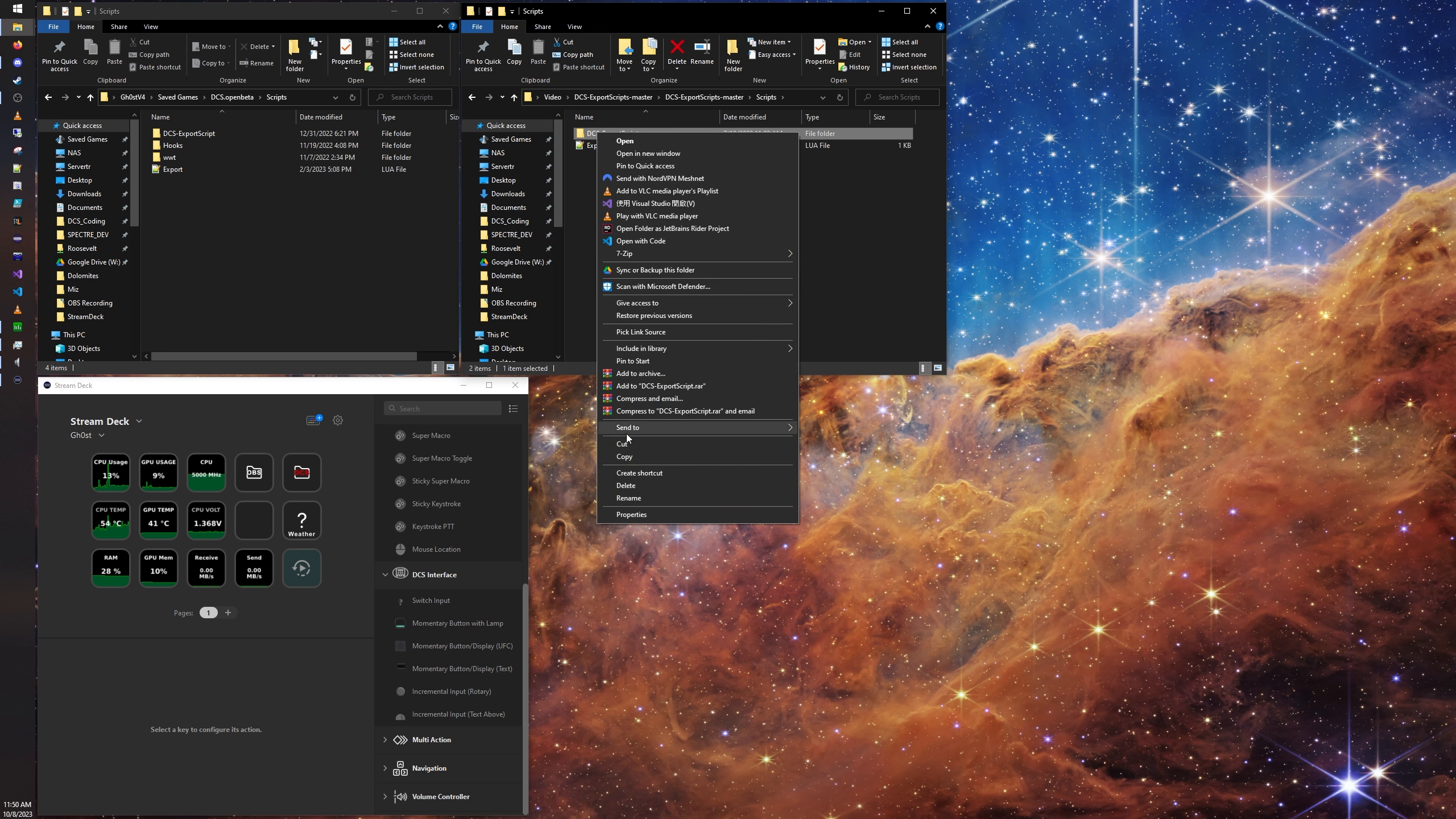
pyautogui.click(628, 456)
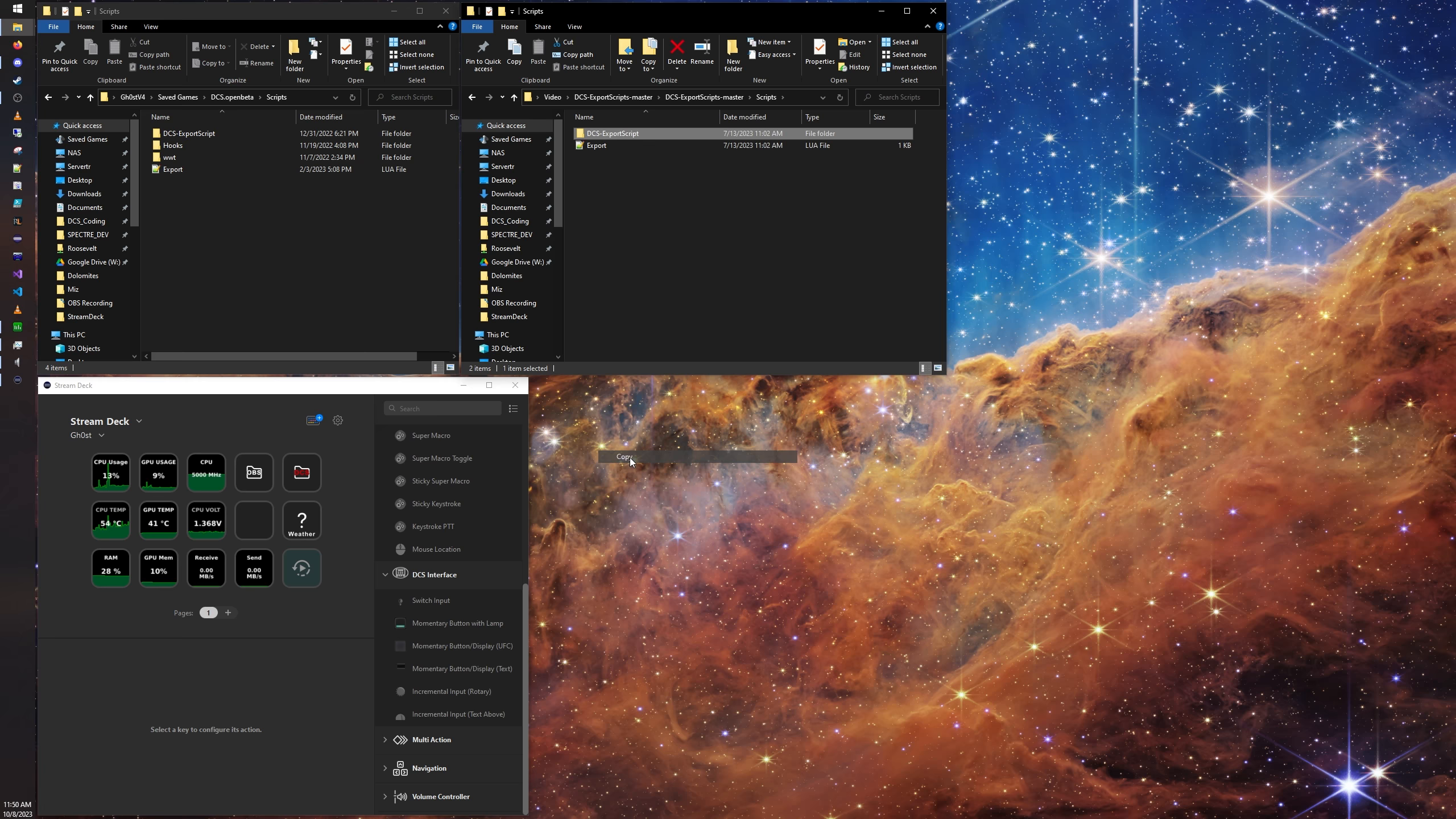
pyautogui.rightClick(219, 232)
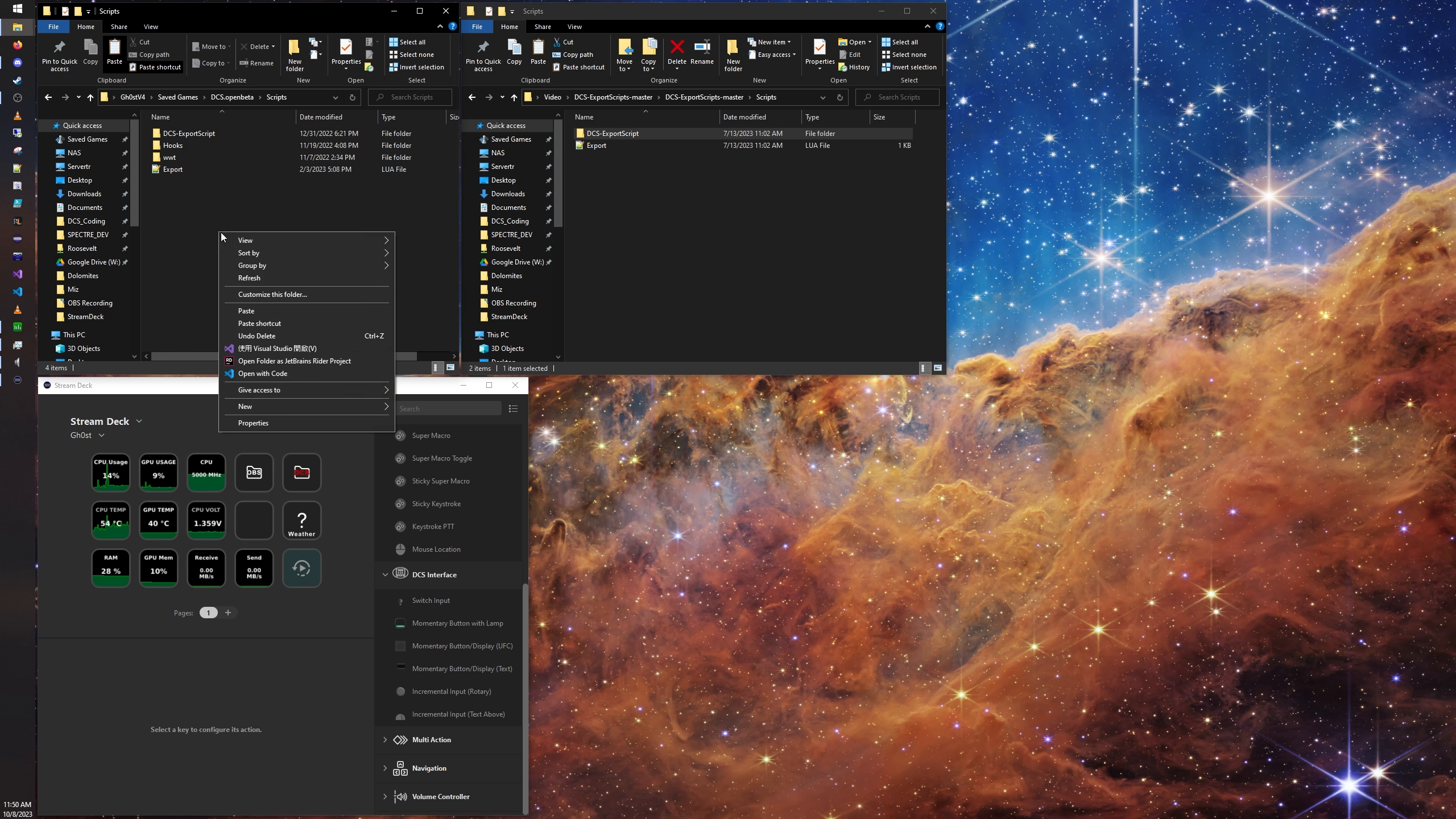
pyautogui.click(247, 310)
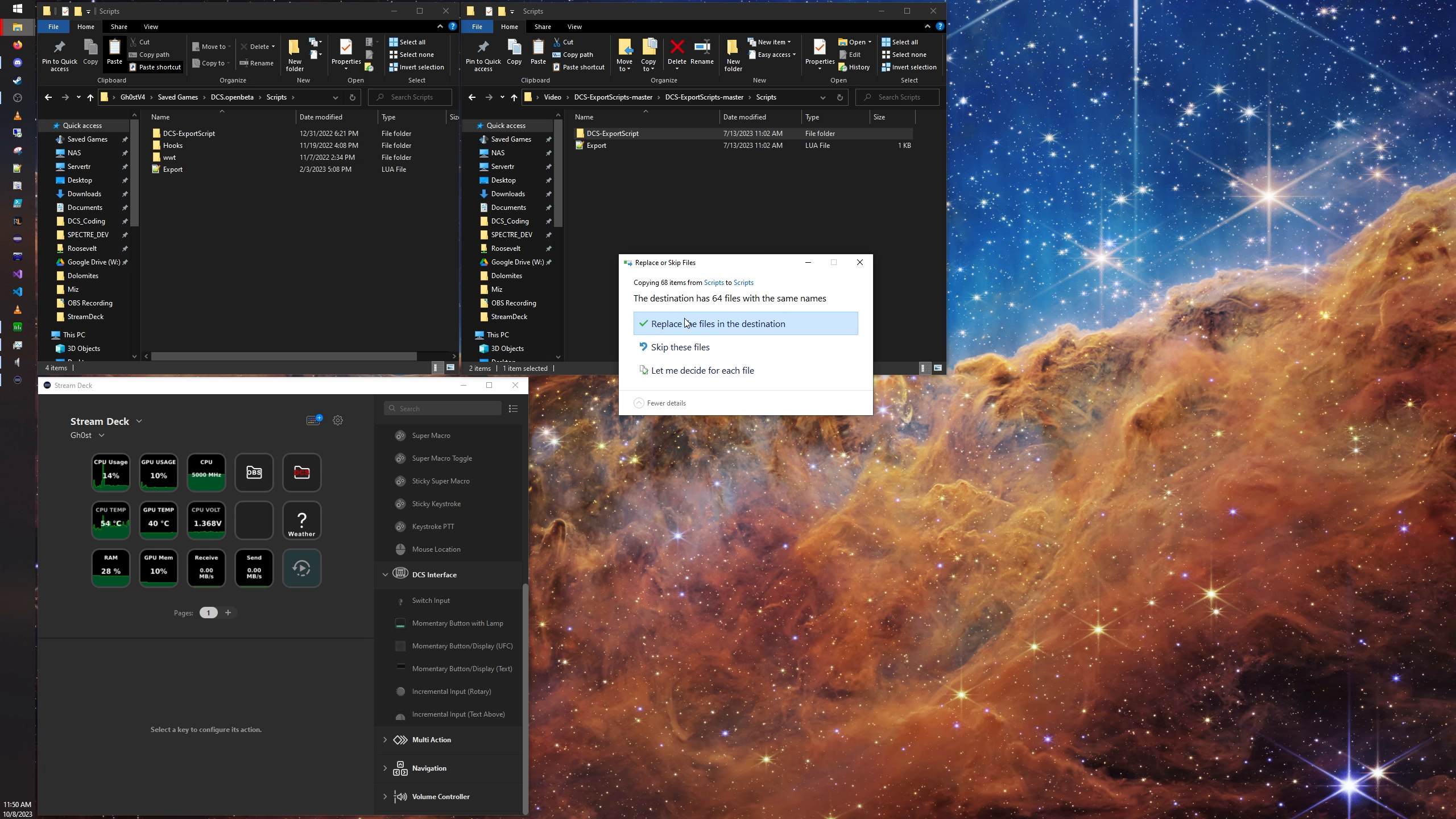
pyautogui.click(860, 262)
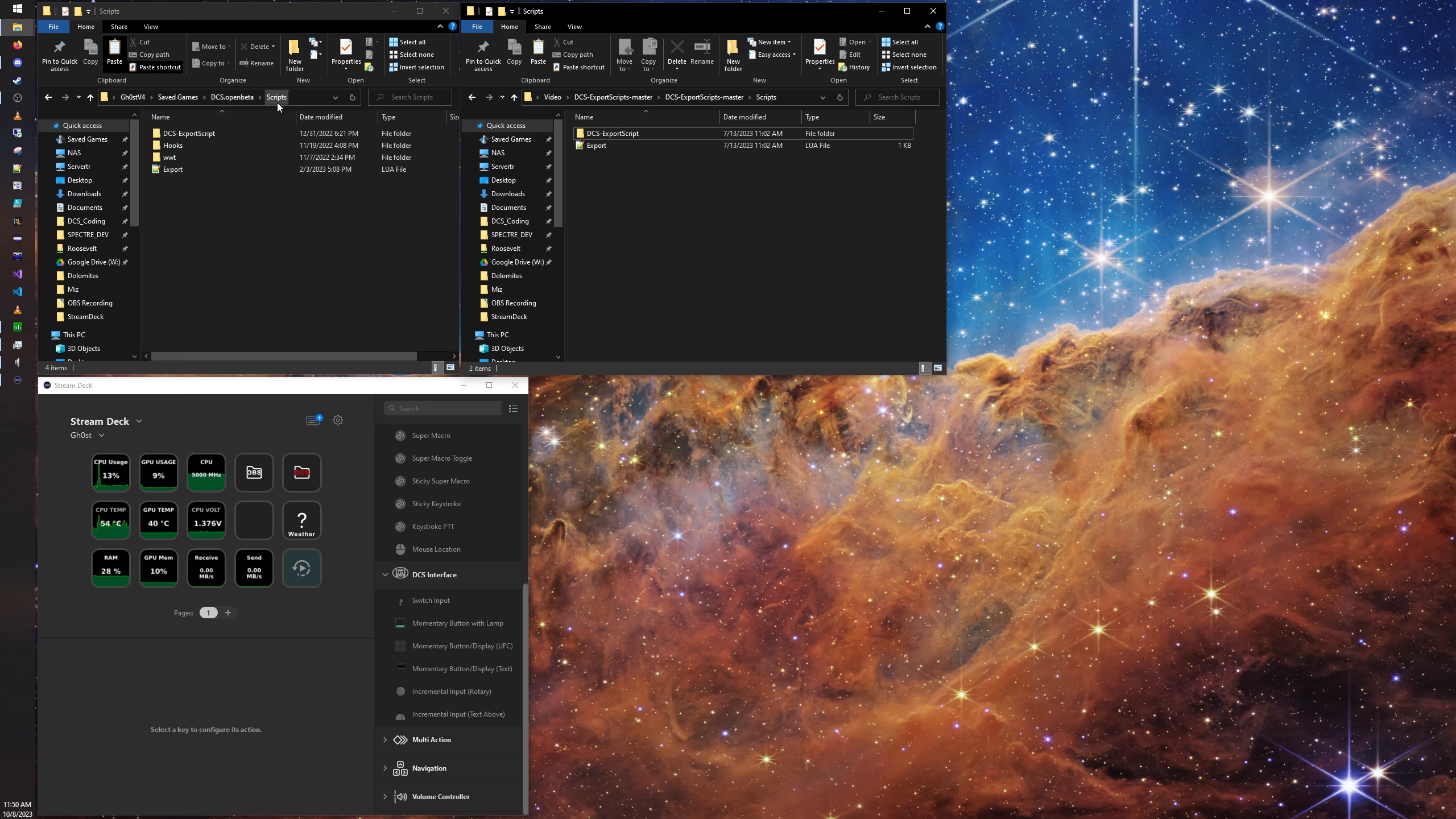
# Step: Open the existing Export.lua from the DCS.openbeta Scripts folder in Notepad++ and move its window clear of the folder windows
pyautogui.click(196, 214)
pyautogui.click(180, 168)
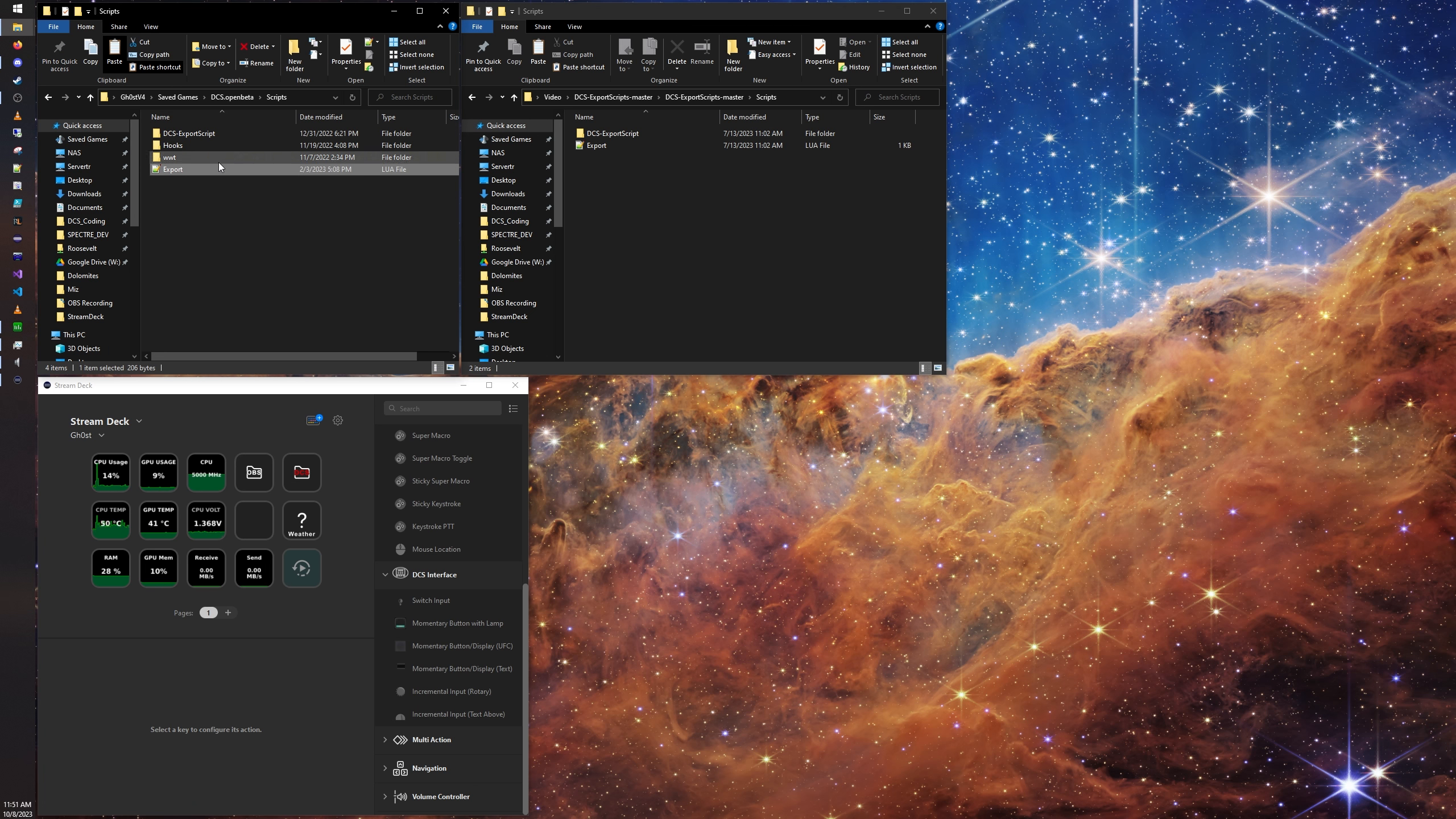
pyautogui.rightClick(202, 169)
pyautogui.click(242, 228)
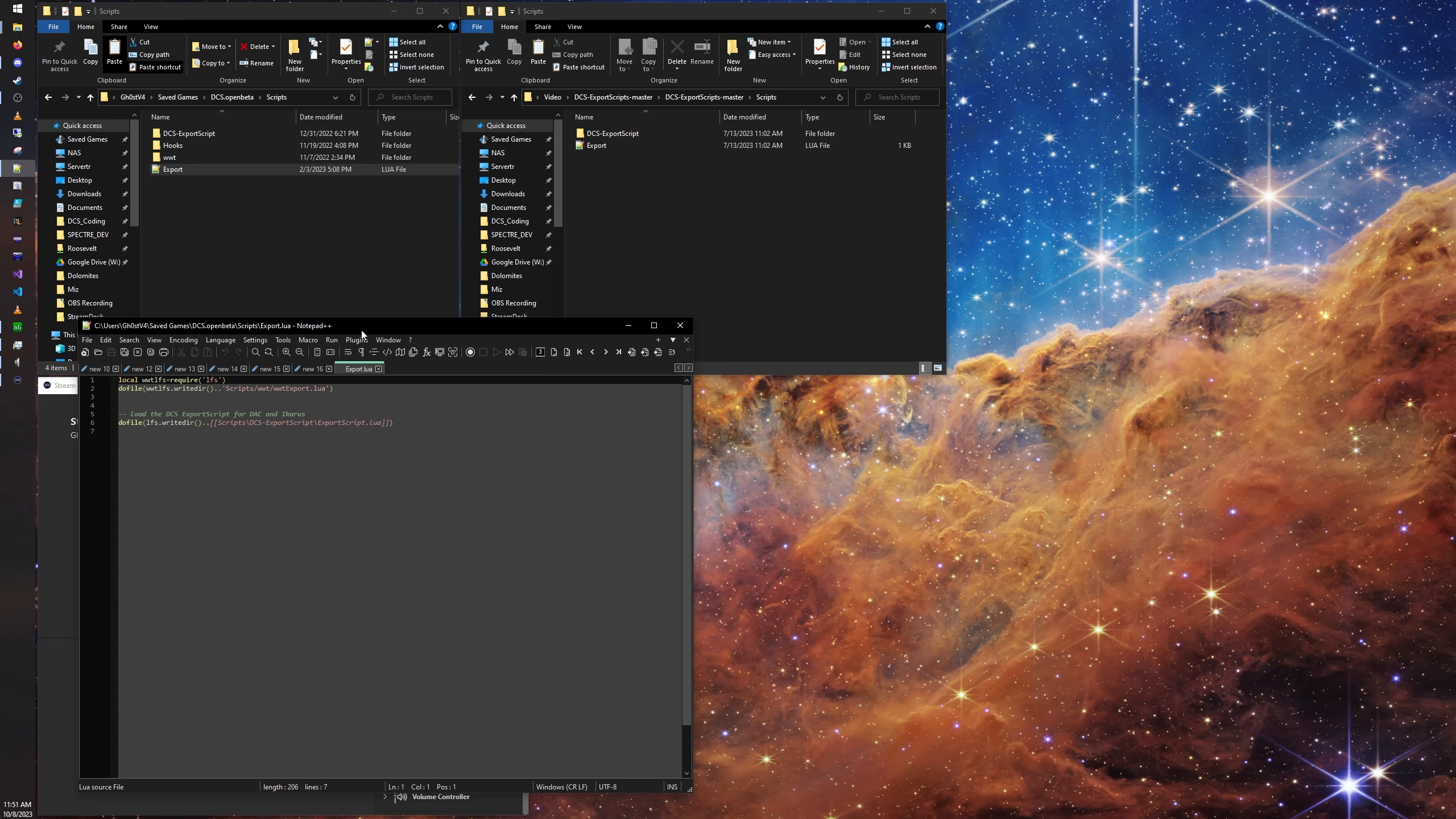
pyautogui.moveTo(361, 330); pyautogui.dragTo(1068, 512)
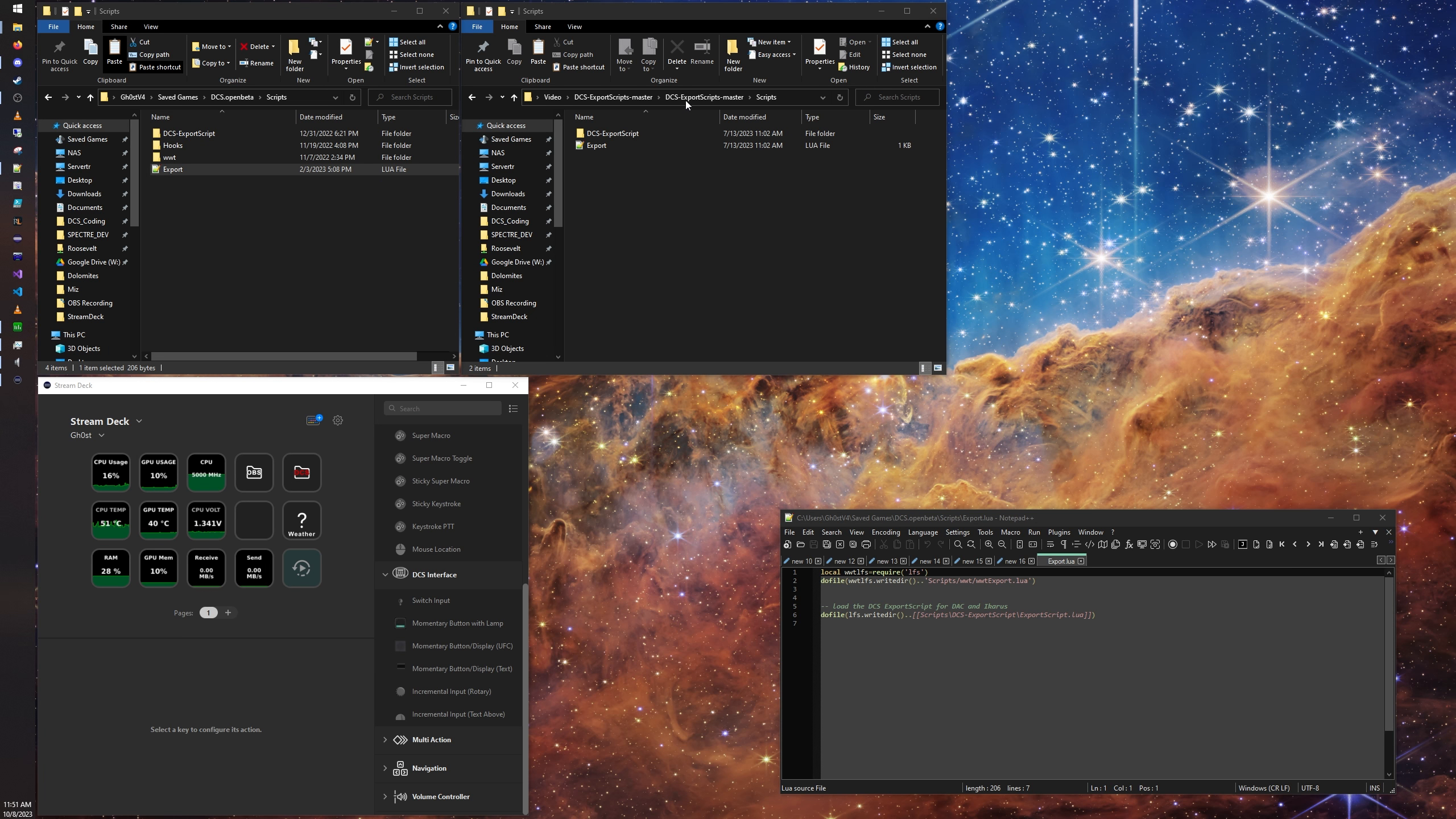
# Step: Open the extracted Scripts folder's Export.lua in Notepad++ and place it in its own window above the existing Export.lua
pyautogui.click(655, 13)
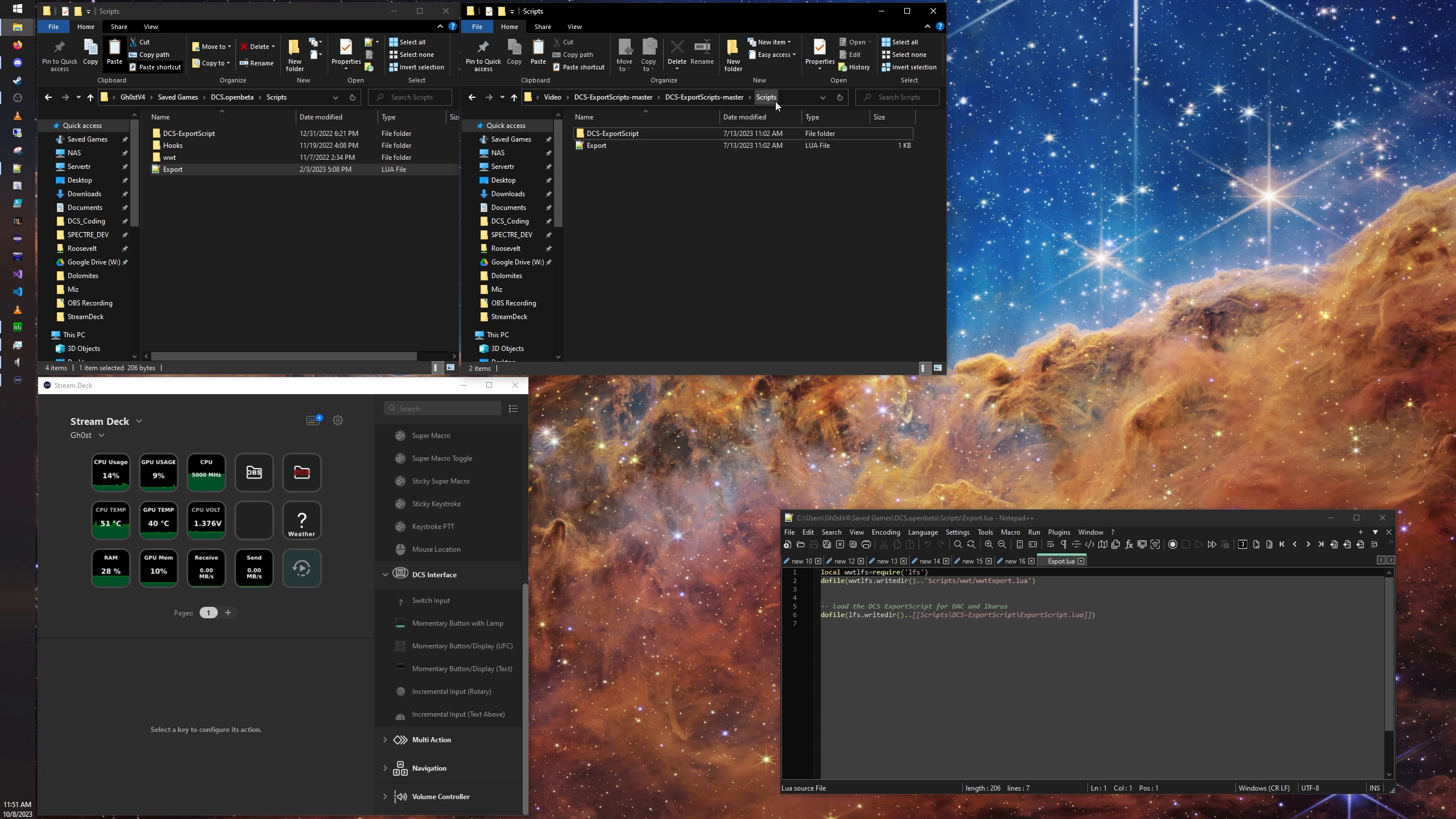
pyautogui.rightClick(608, 150)
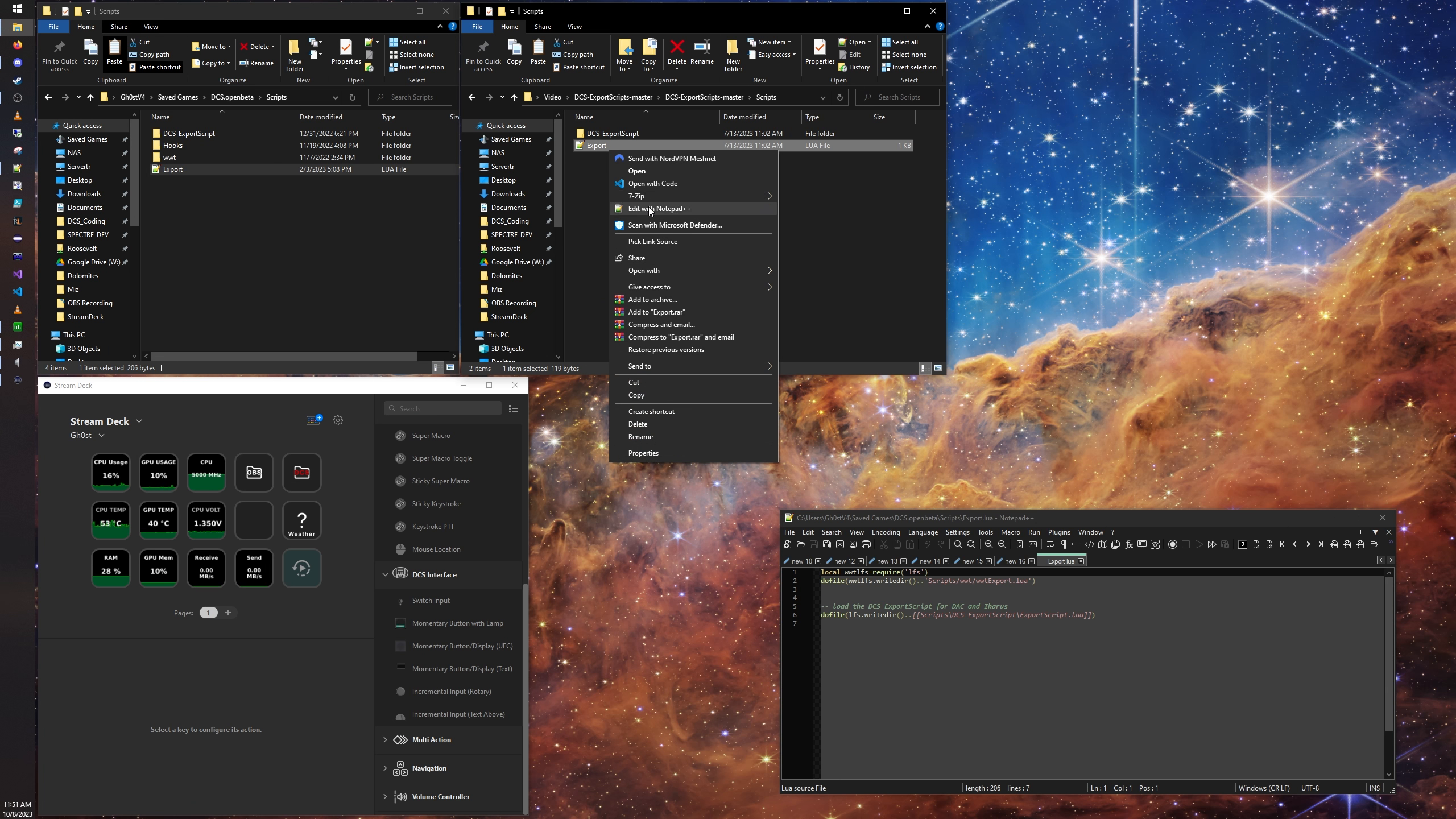
pyautogui.click(648, 208)
pyautogui.moveTo(1105, 563); pyautogui.dragTo(1112, 128)
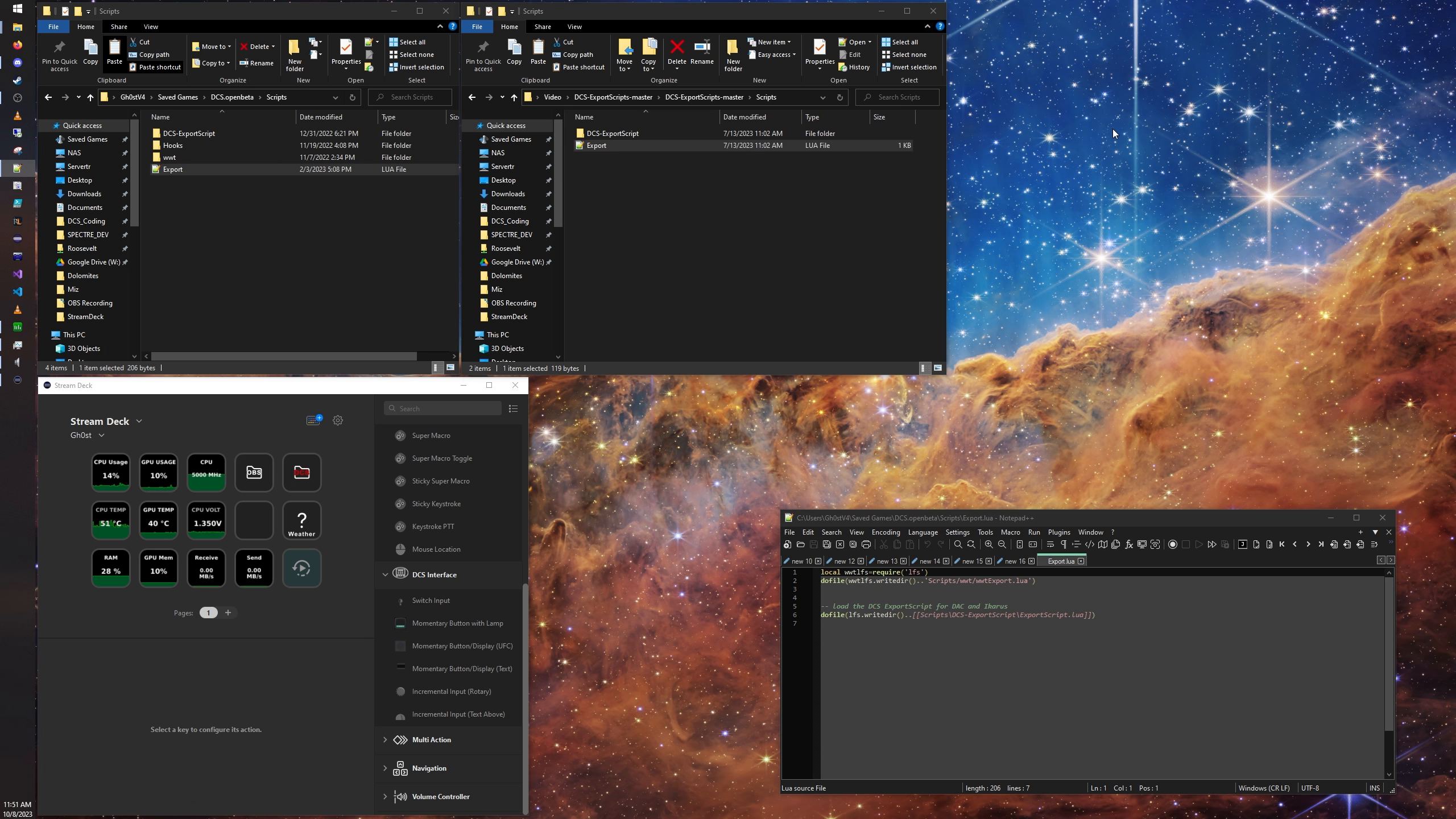
pyautogui.moveTo(1198, 140); pyautogui.dragTo(922, 25)
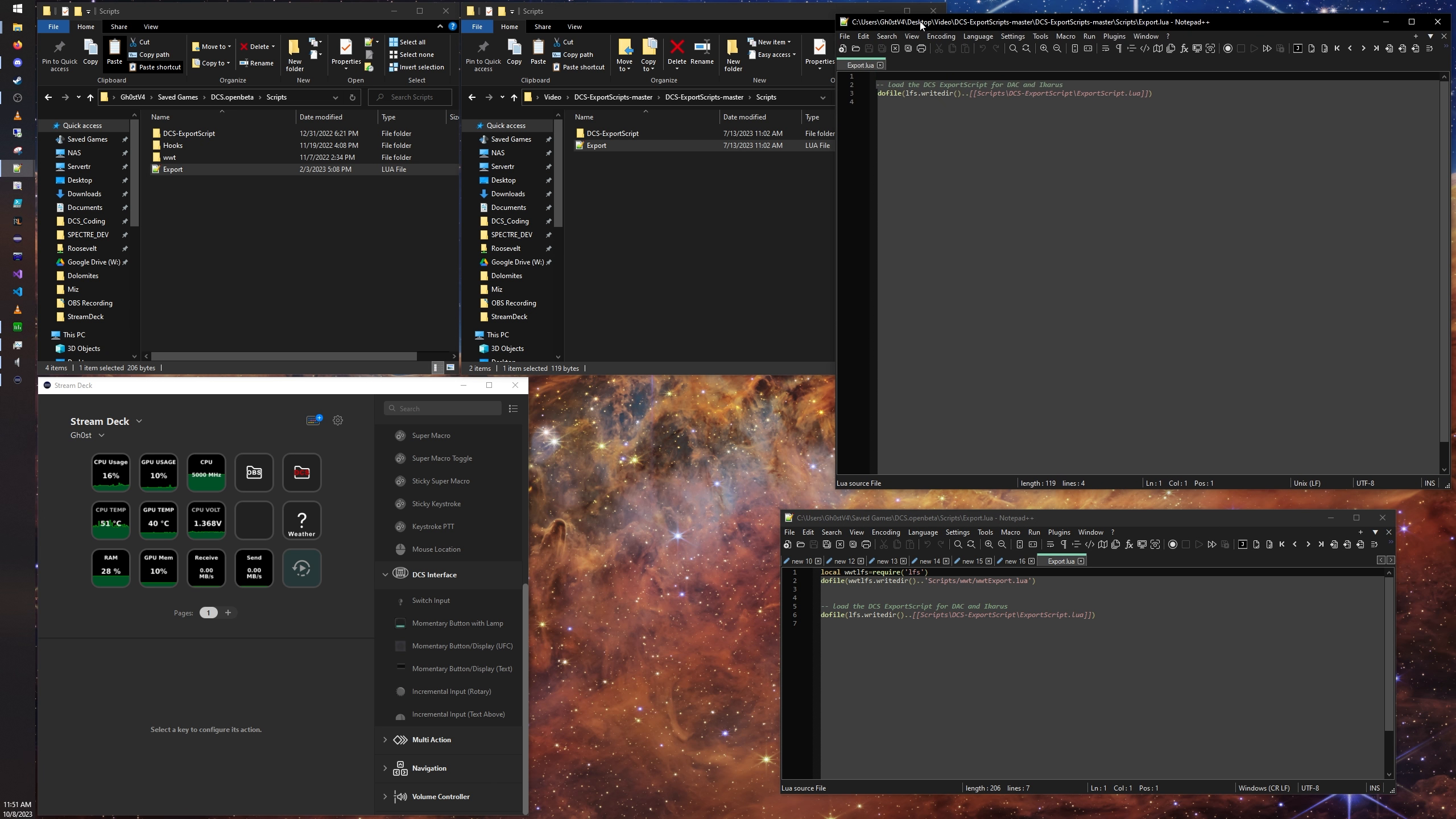
# Step: Highlight the dofile line that loads ExportScript.lua in the existing Export.lua from the DCS.openbeta Scripts folder
pyautogui.click(227, 180)
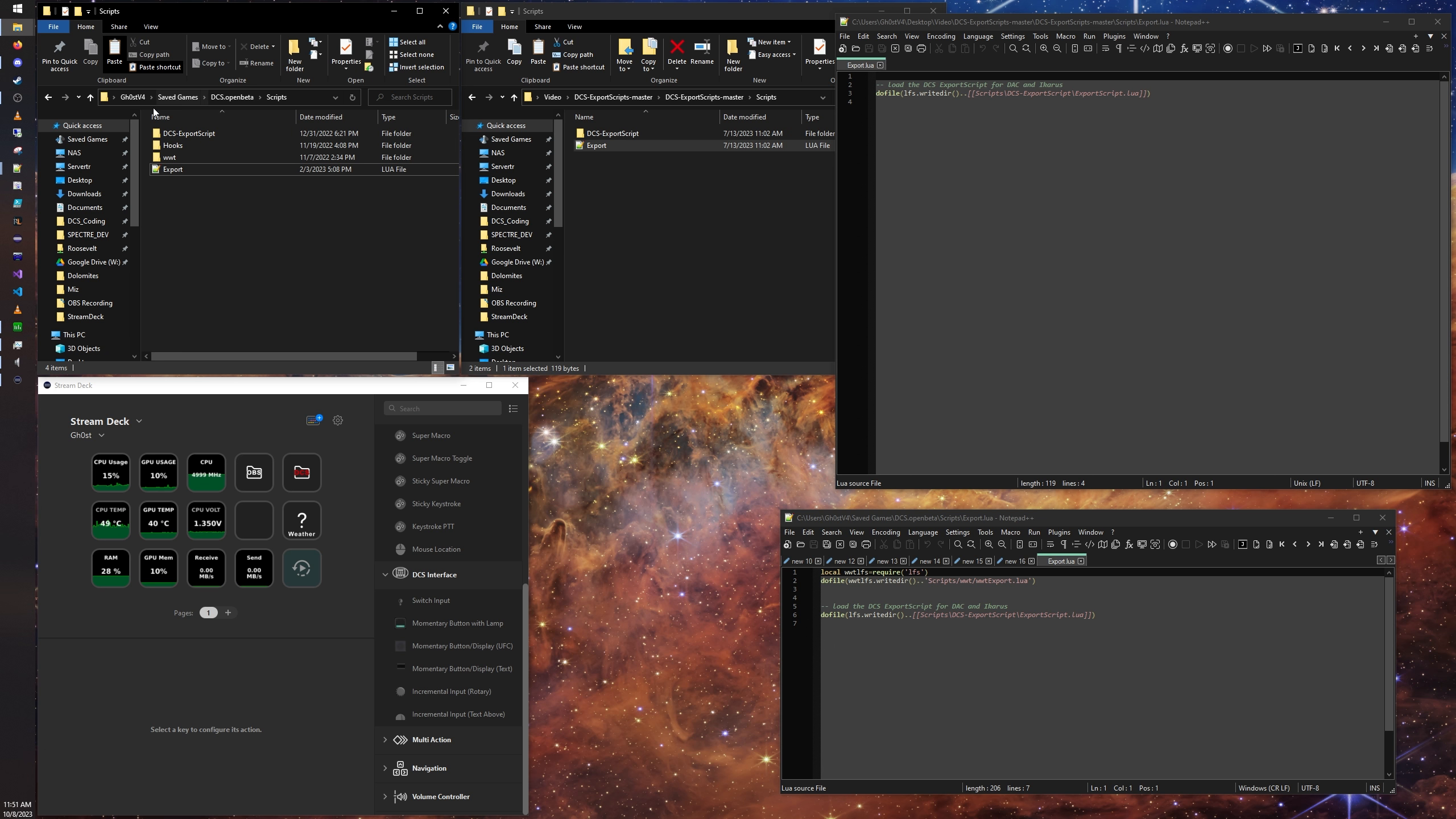
pyautogui.click(171, 173)
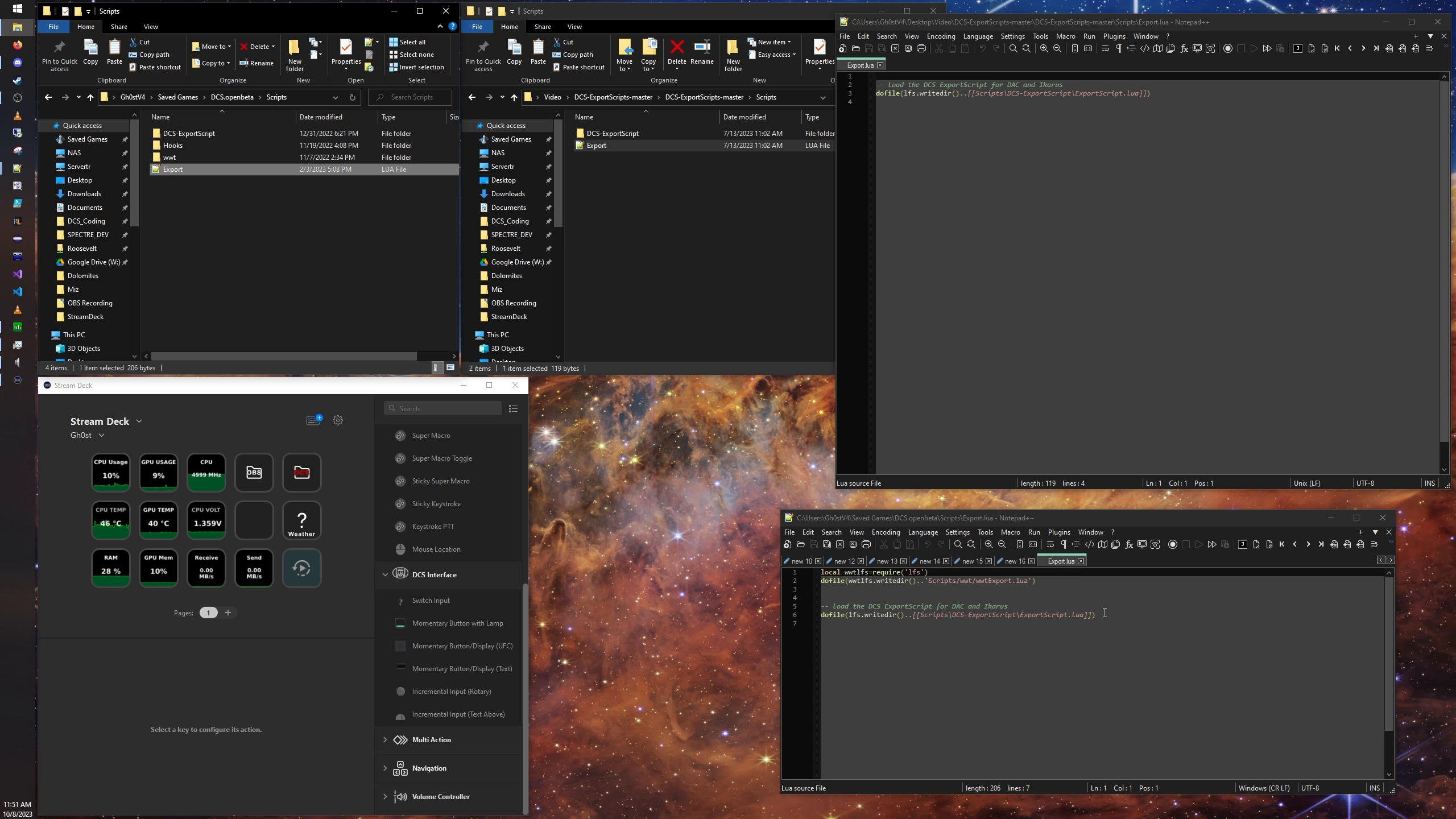
pyautogui.moveTo(1104, 612); pyautogui.dragTo(807, 611)
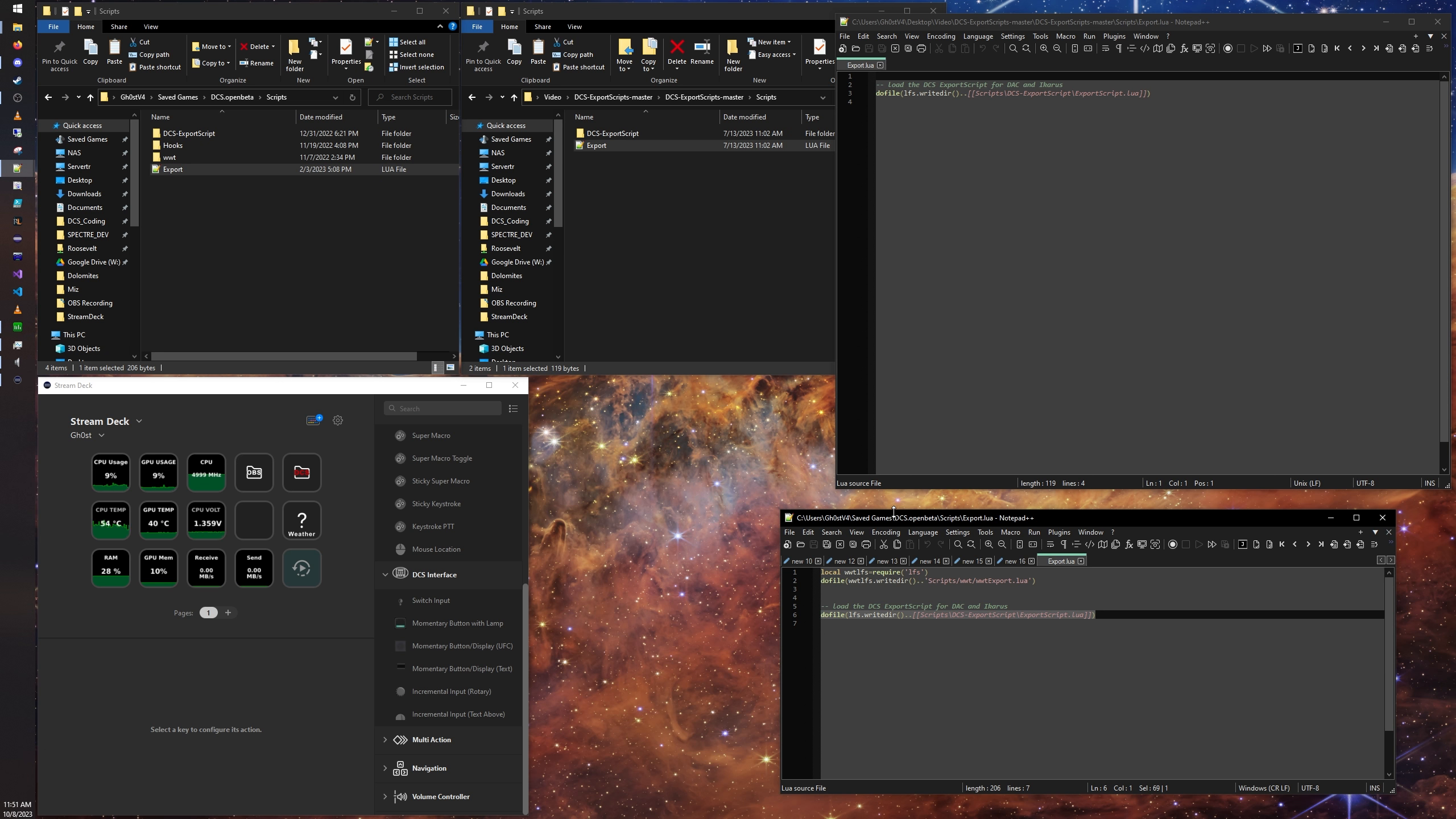
# Step: Place the existing Export.lua window under the DCS.openbeta Scripts folder and the extracted Export.lua window under its own Scripts folder
pyautogui.moveTo(889, 521); pyautogui.dragTo(155, 239)
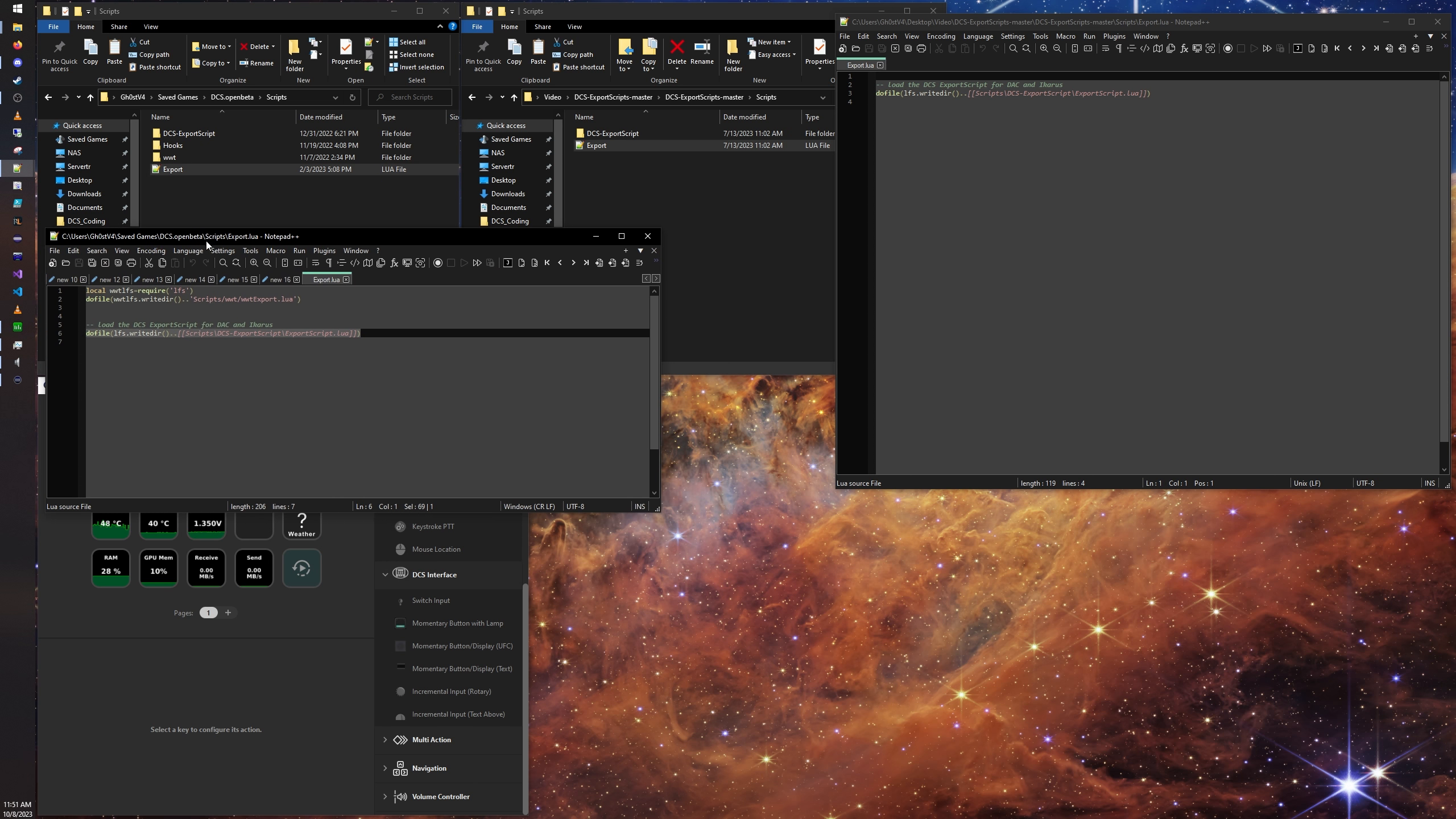
pyautogui.click(750, 169)
pyautogui.click(1169, 88)
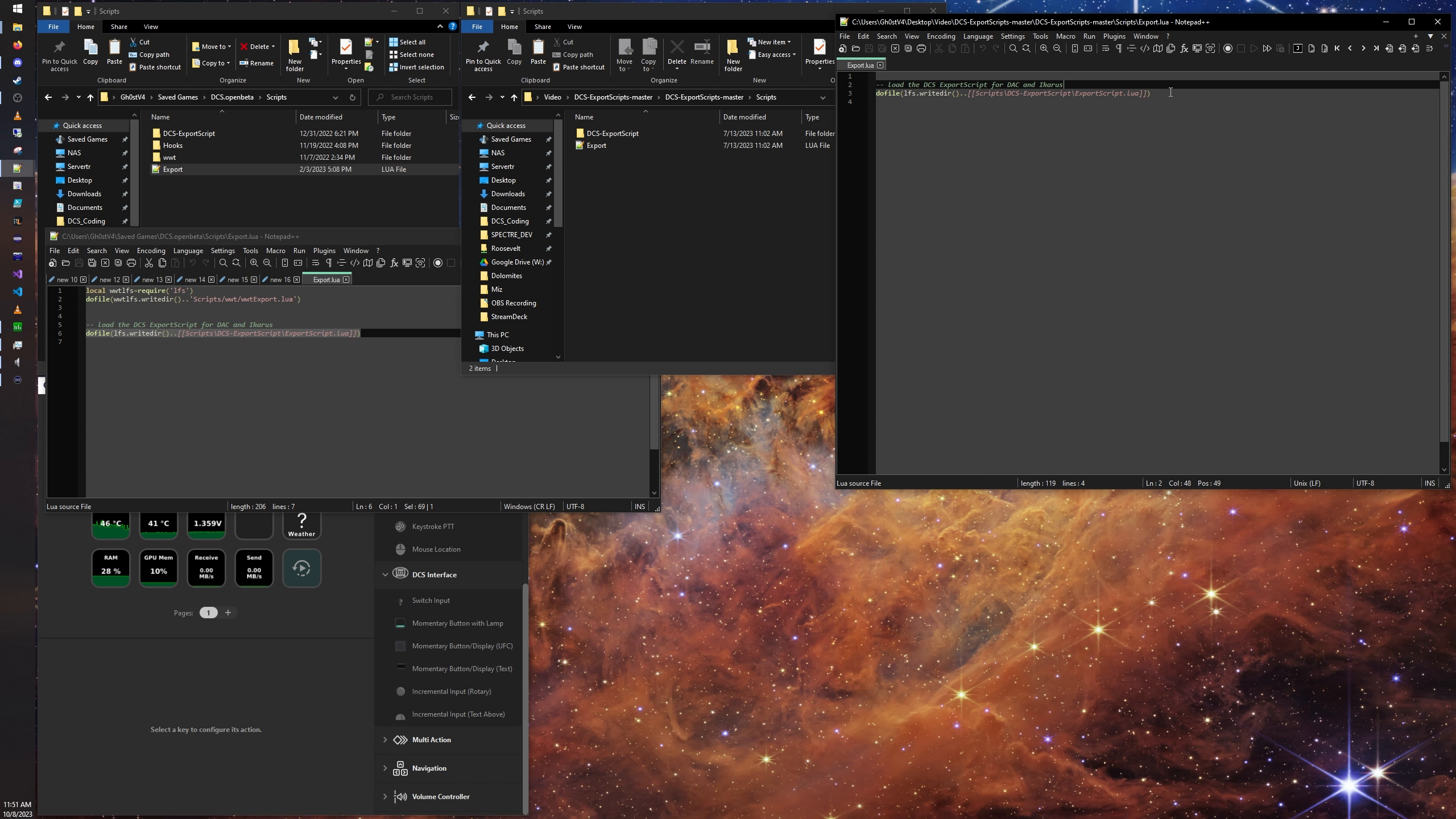
pyautogui.moveTo(832, 13); pyautogui.dragTo(615, 163)
# Step: Highlight the ExportScript comment and dofile lines in the extracted Export.lua, reopening it from its Scripts folder
pyautogui.hotkey('ctrl', 'a')
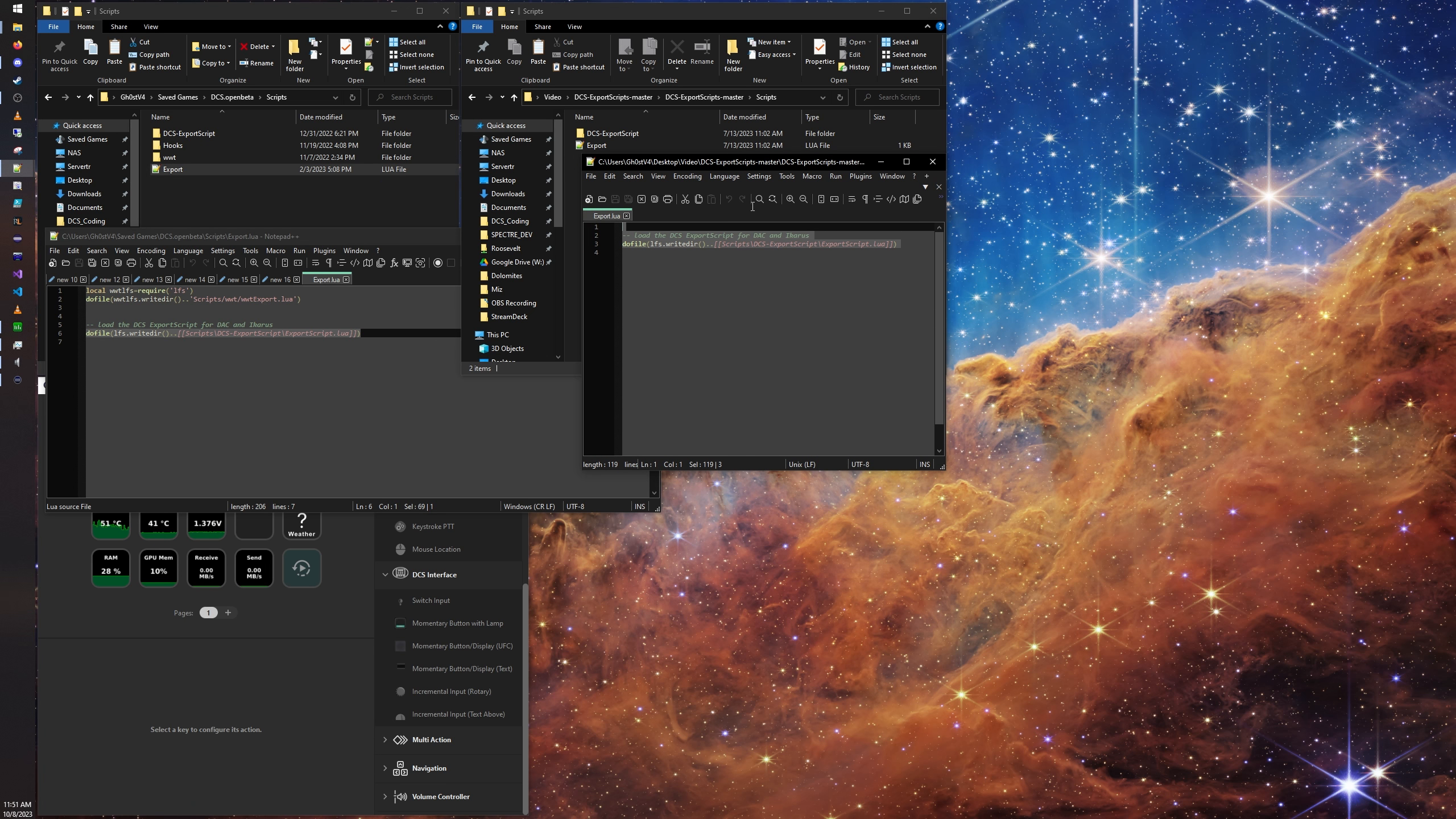
pyautogui.click(922, 259)
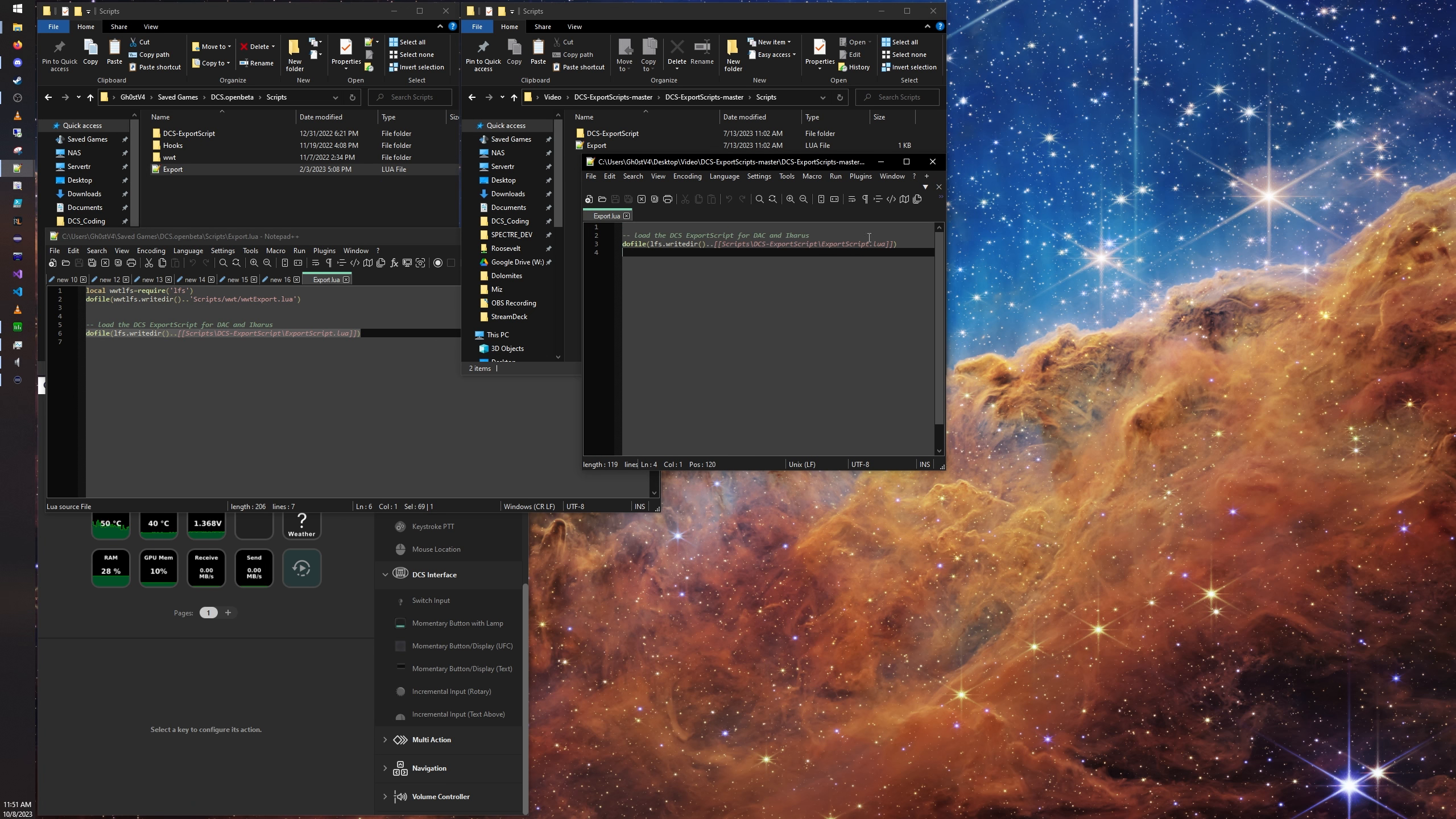
pyautogui.click(605, 145)
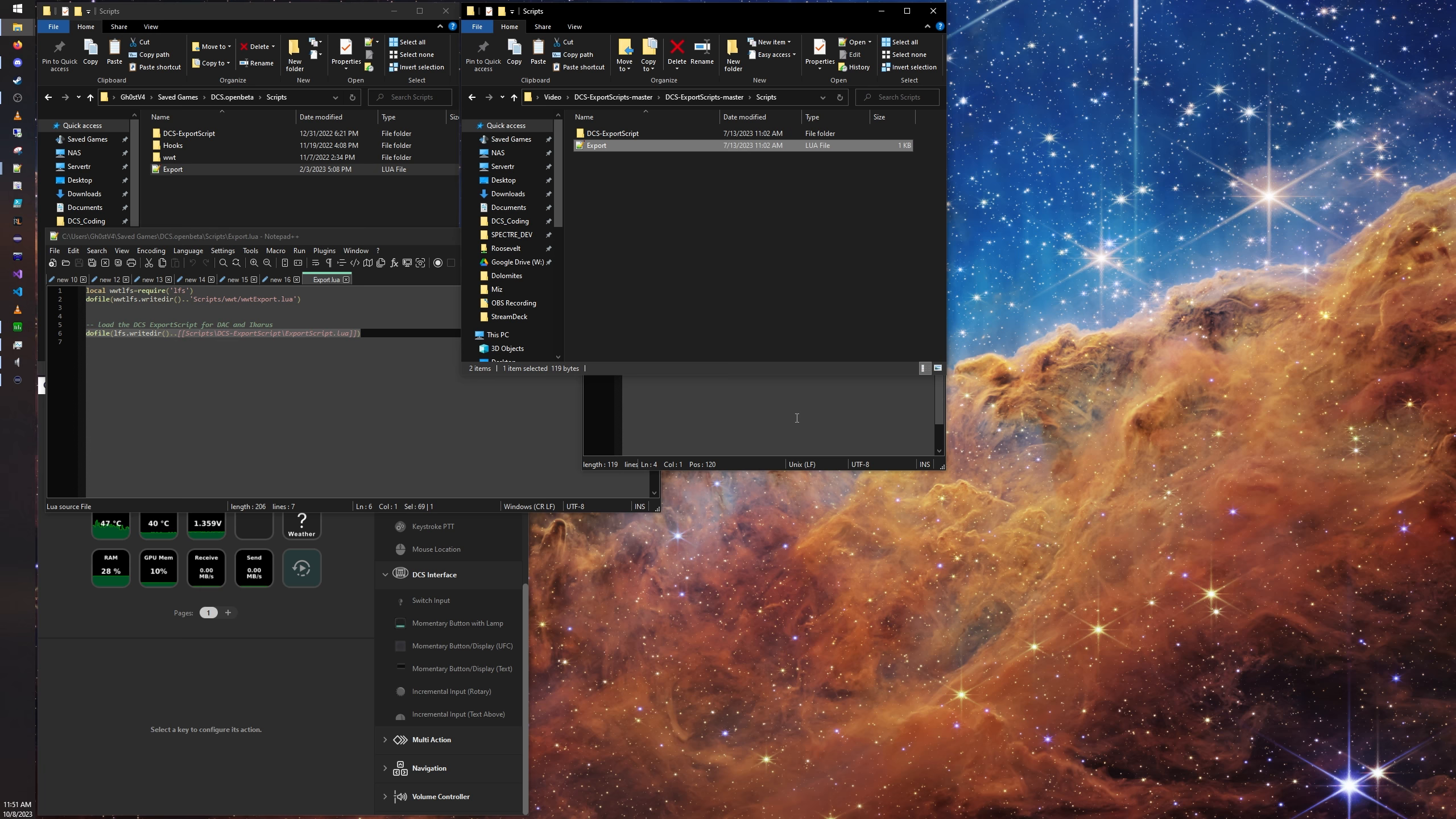
pyautogui.doubleClick(614, 150)
pyautogui.moveTo(906, 245); pyautogui.dragTo(603, 228)
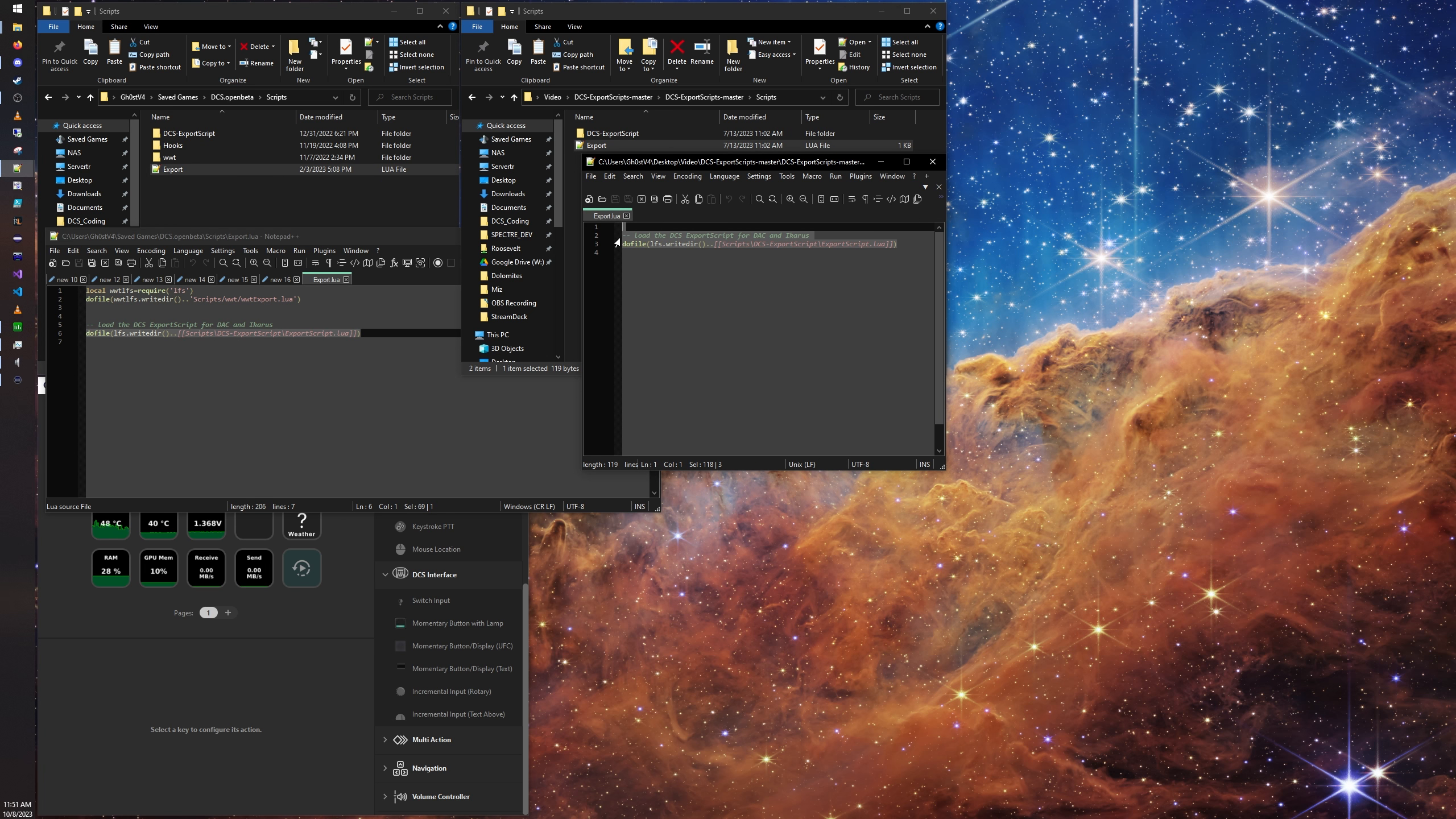
# Step: Highlight the matching comment and dofile lines in the existing DCS.openbeta Export.lua, and close both Notepad++ windows
pyautogui.click(218, 332)
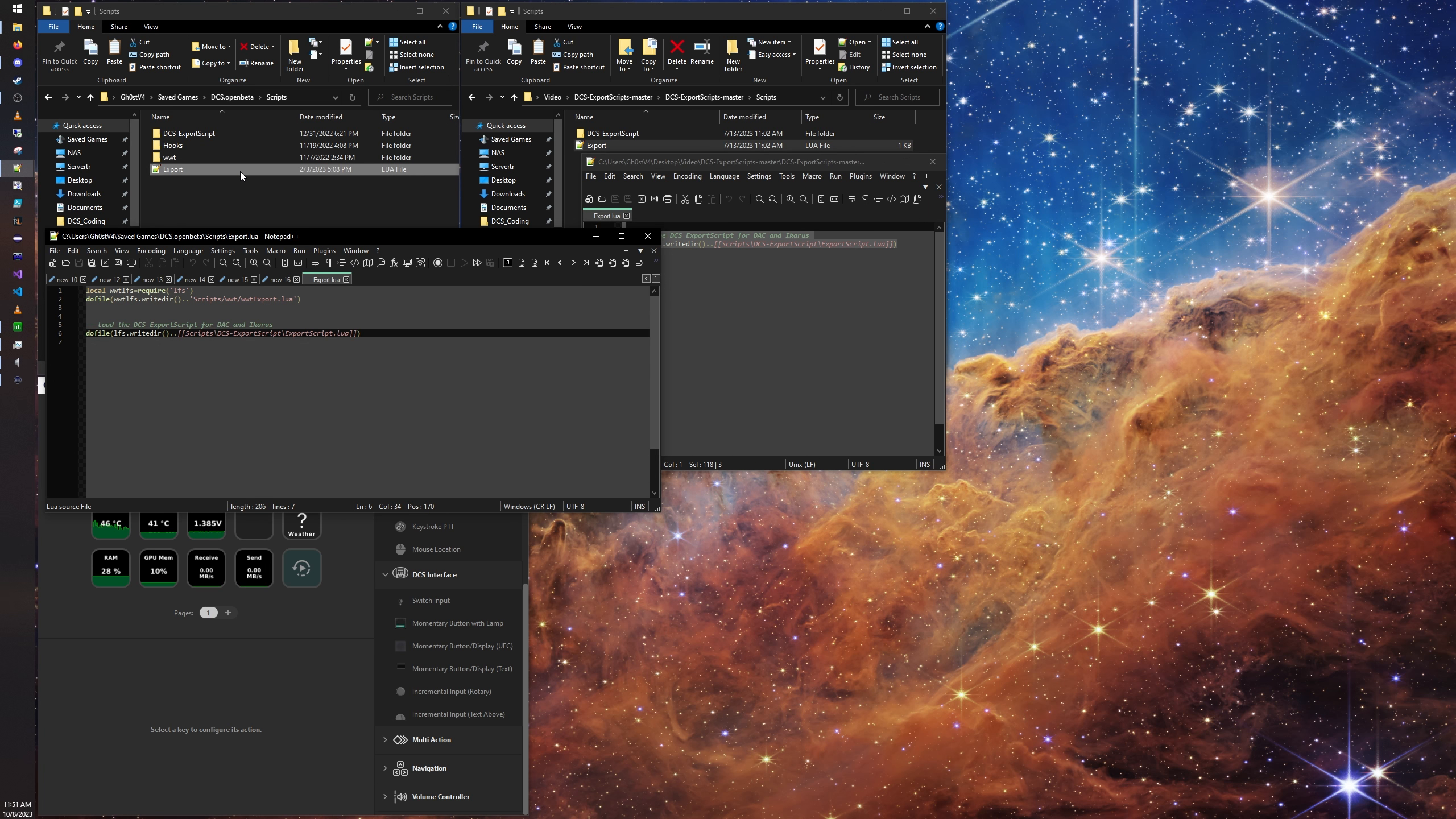
pyautogui.click(227, 183)
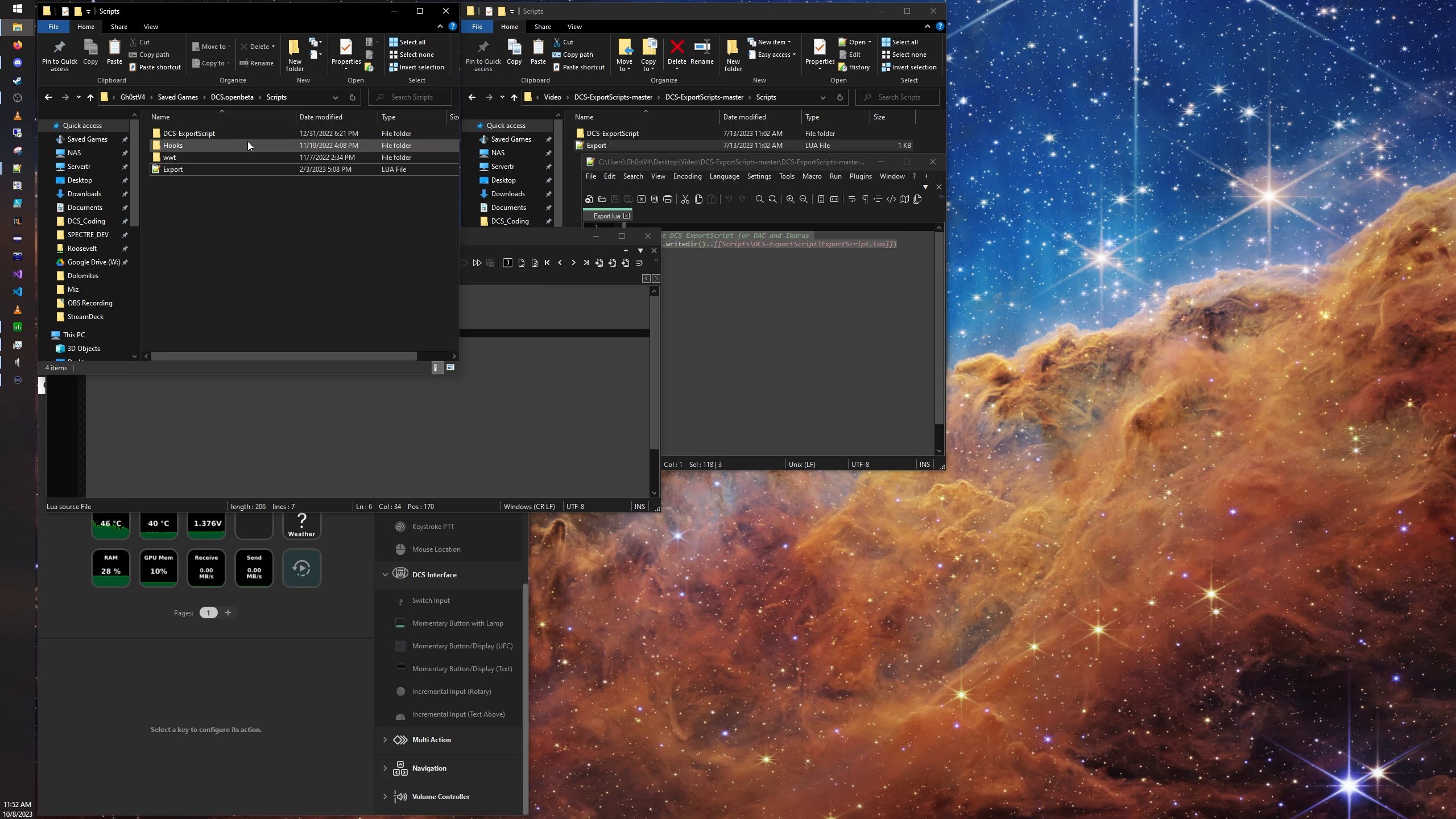
pyautogui.doubleClick(172, 169)
pyautogui.moveTo(363, 333); pyautogui.dragTo(68, 324)
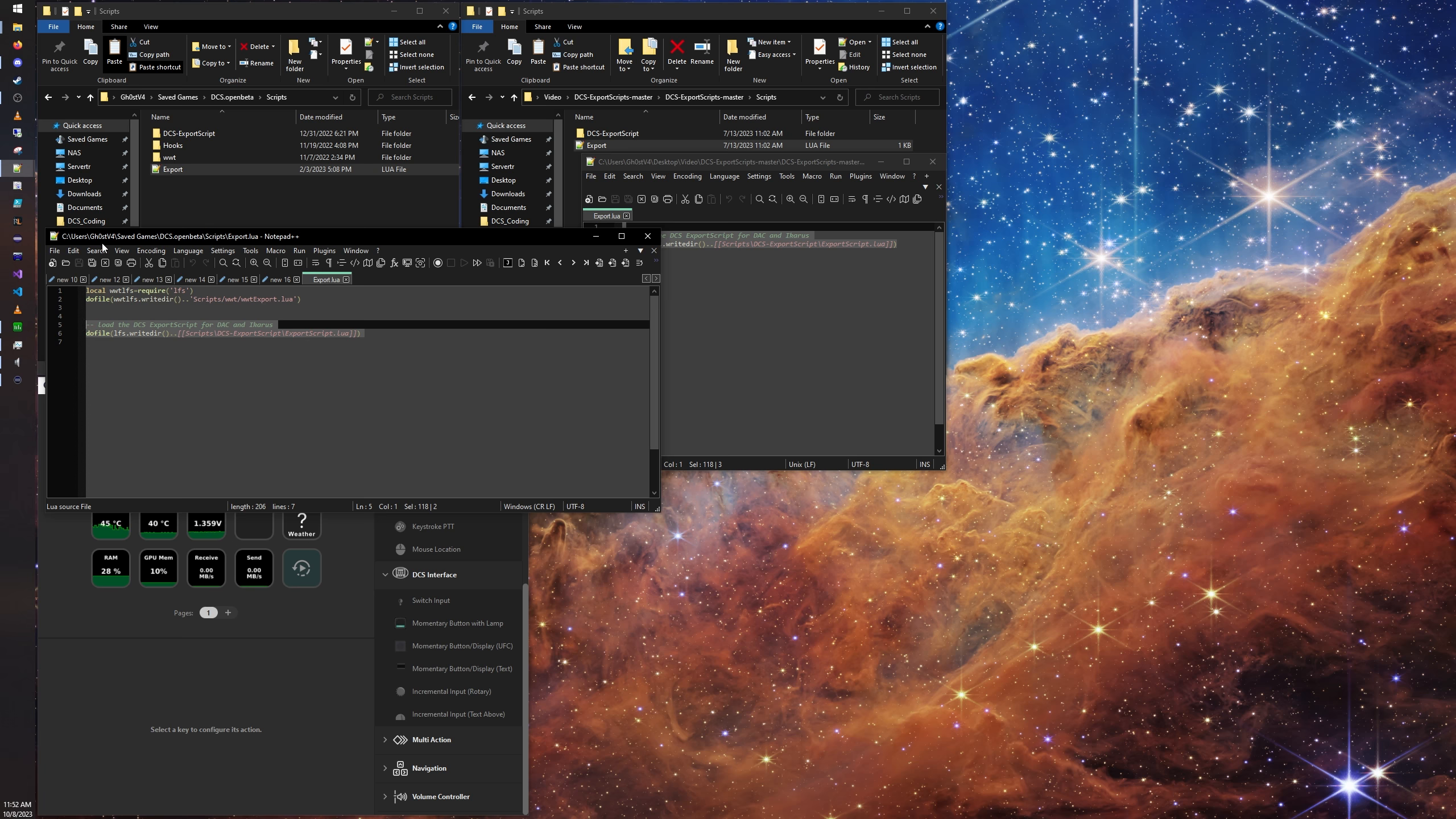
pyautogui.click(642, 240)
pyautogui.click(931, 162)
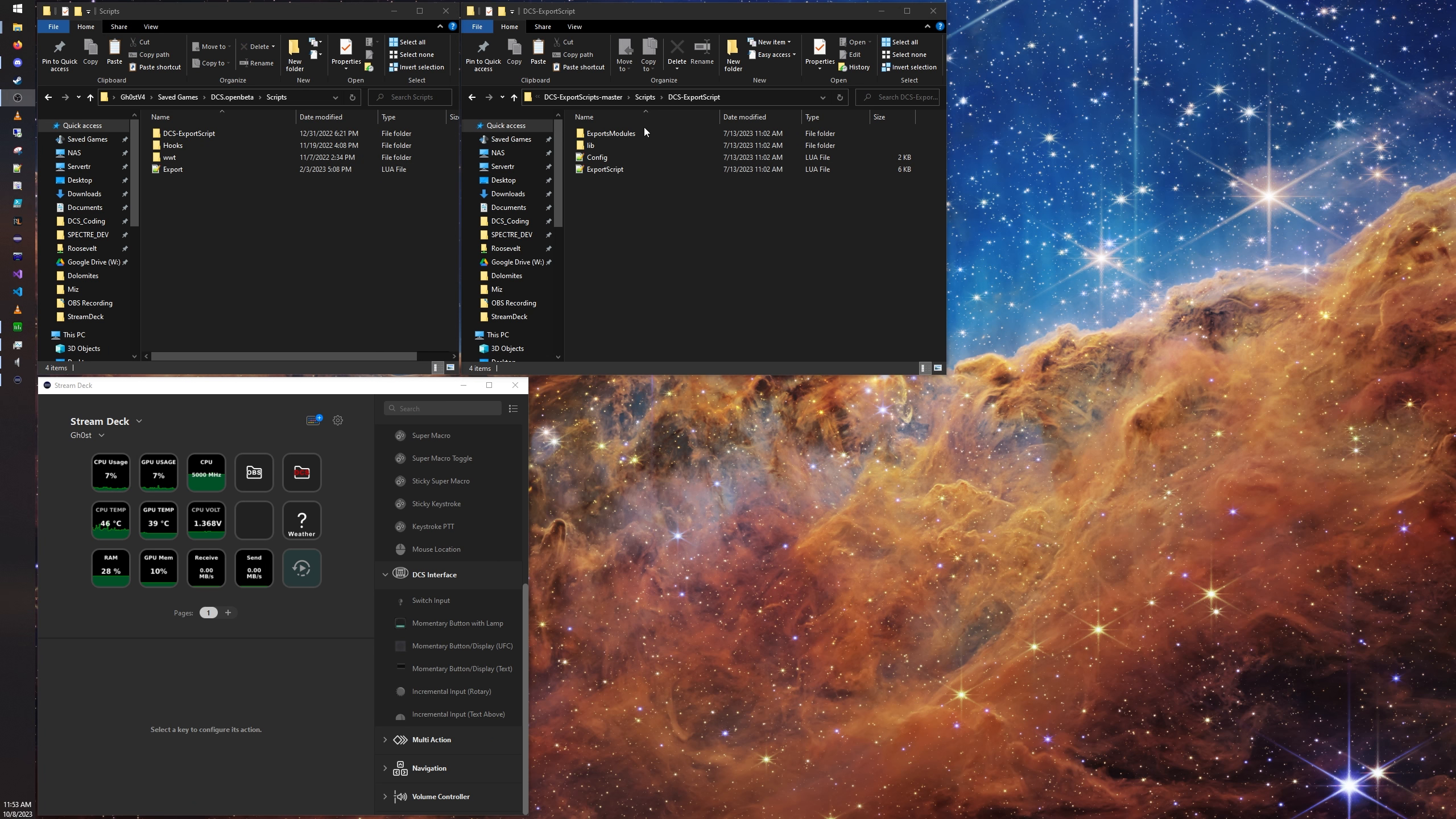
# Step: Open the Release folder inside the extracted streamdeck-dcs-interface-master folder and select the com.ctytler.dcs plugin file
pyautogui.click(645, 98)
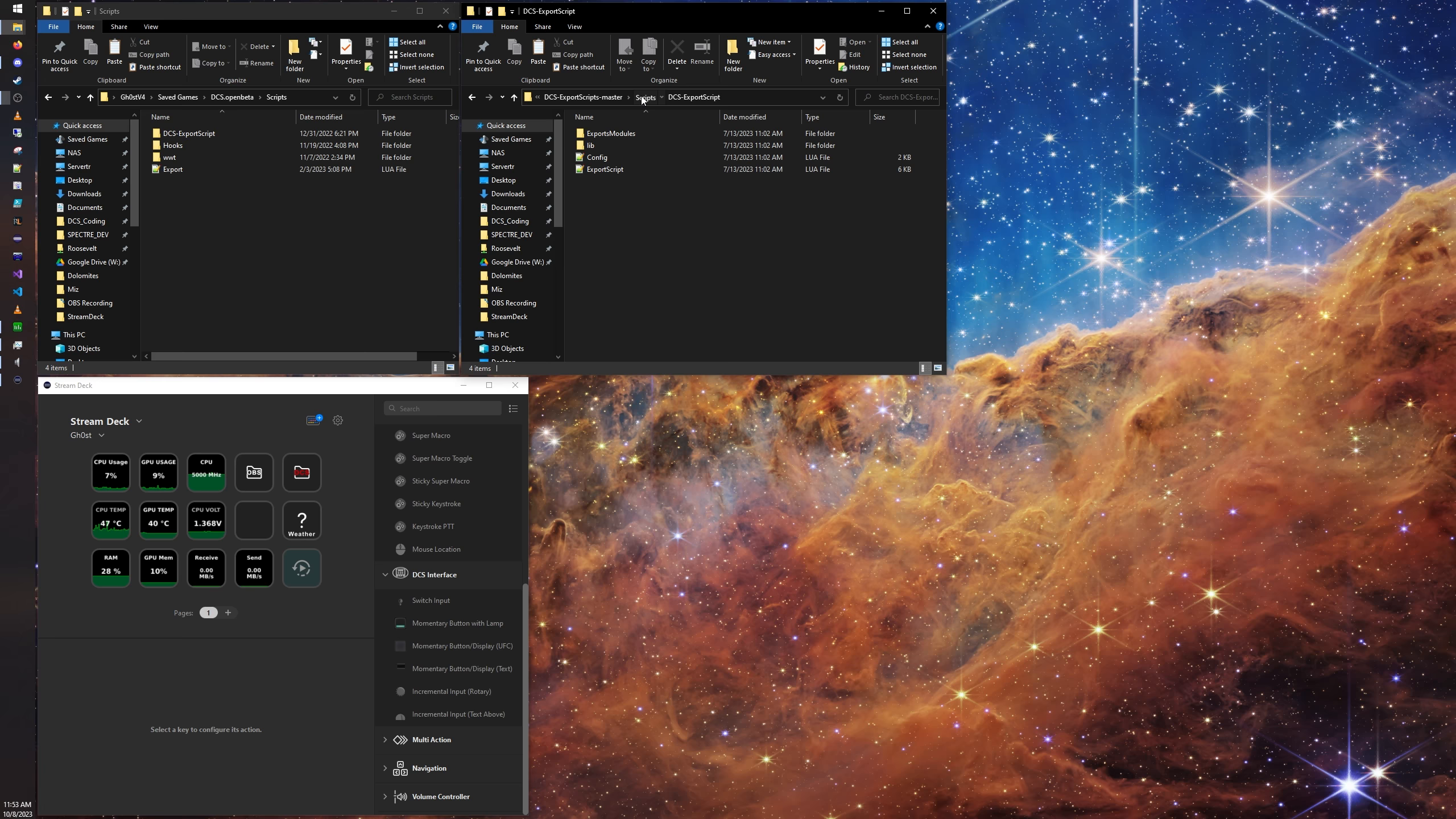
pyautogui.click(620, 96)
pyautogui.click(553, 97)
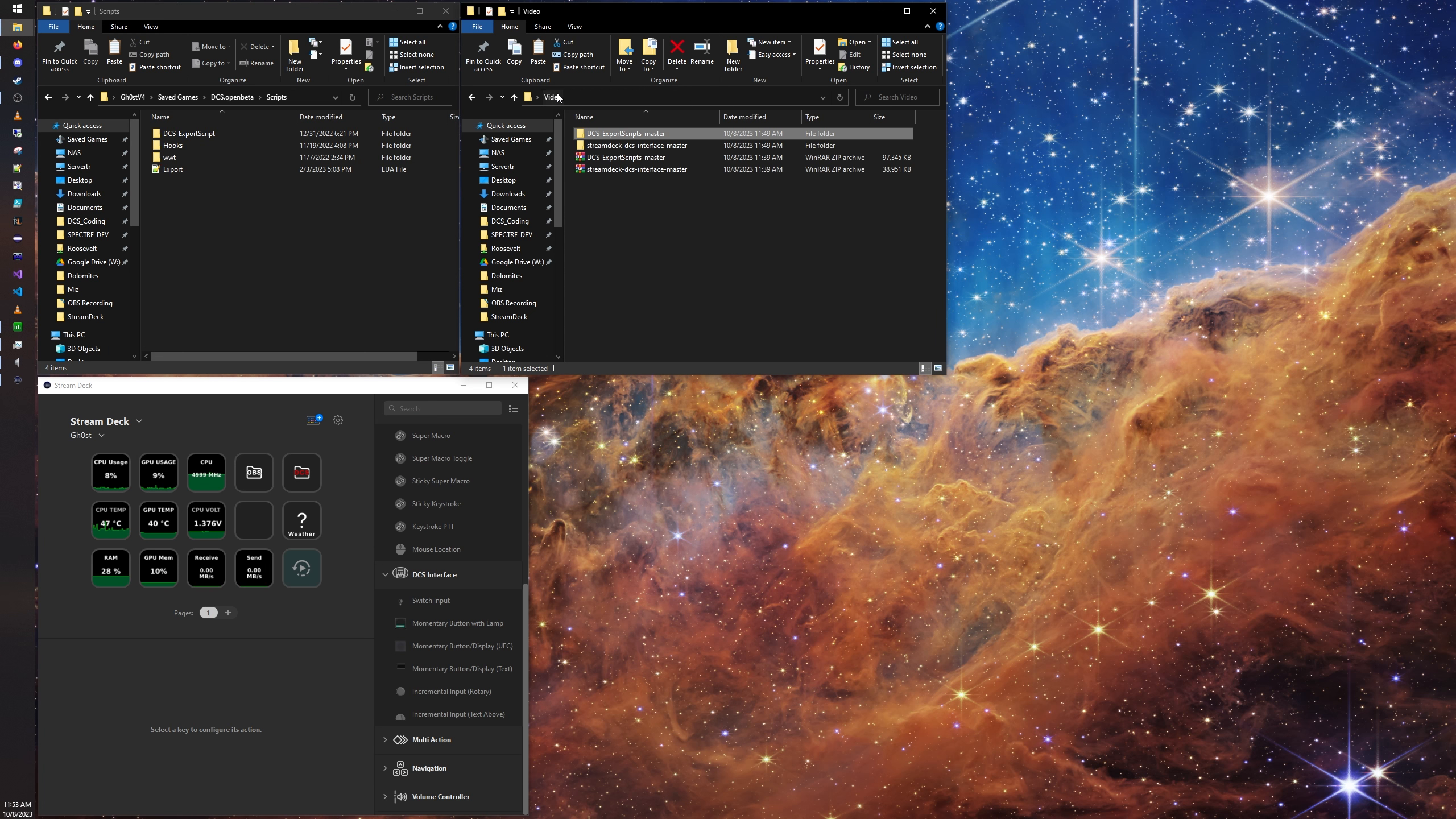
pyautogui.click(585, 147)
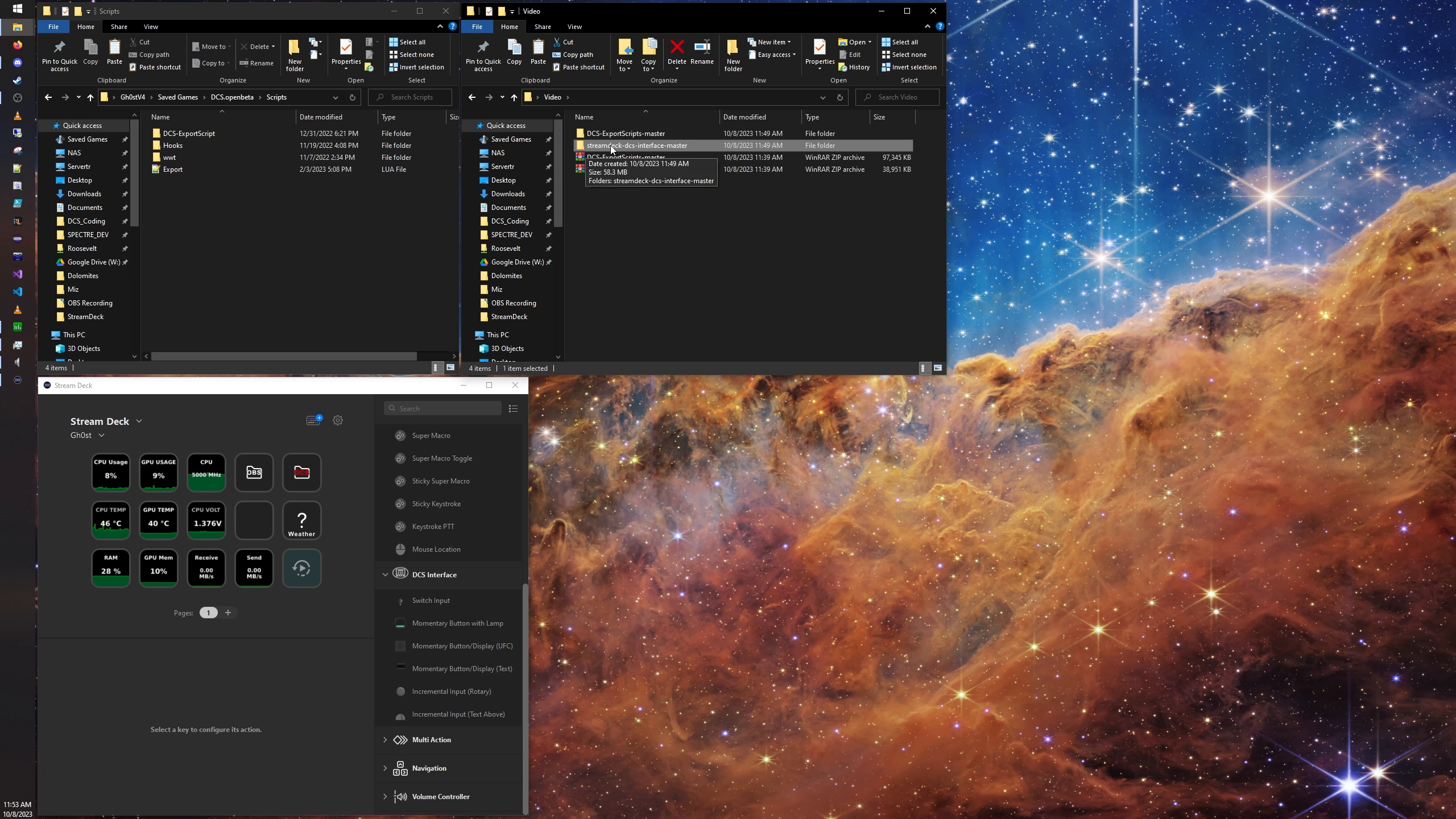
pyautogui.doubleClick(638, 145)
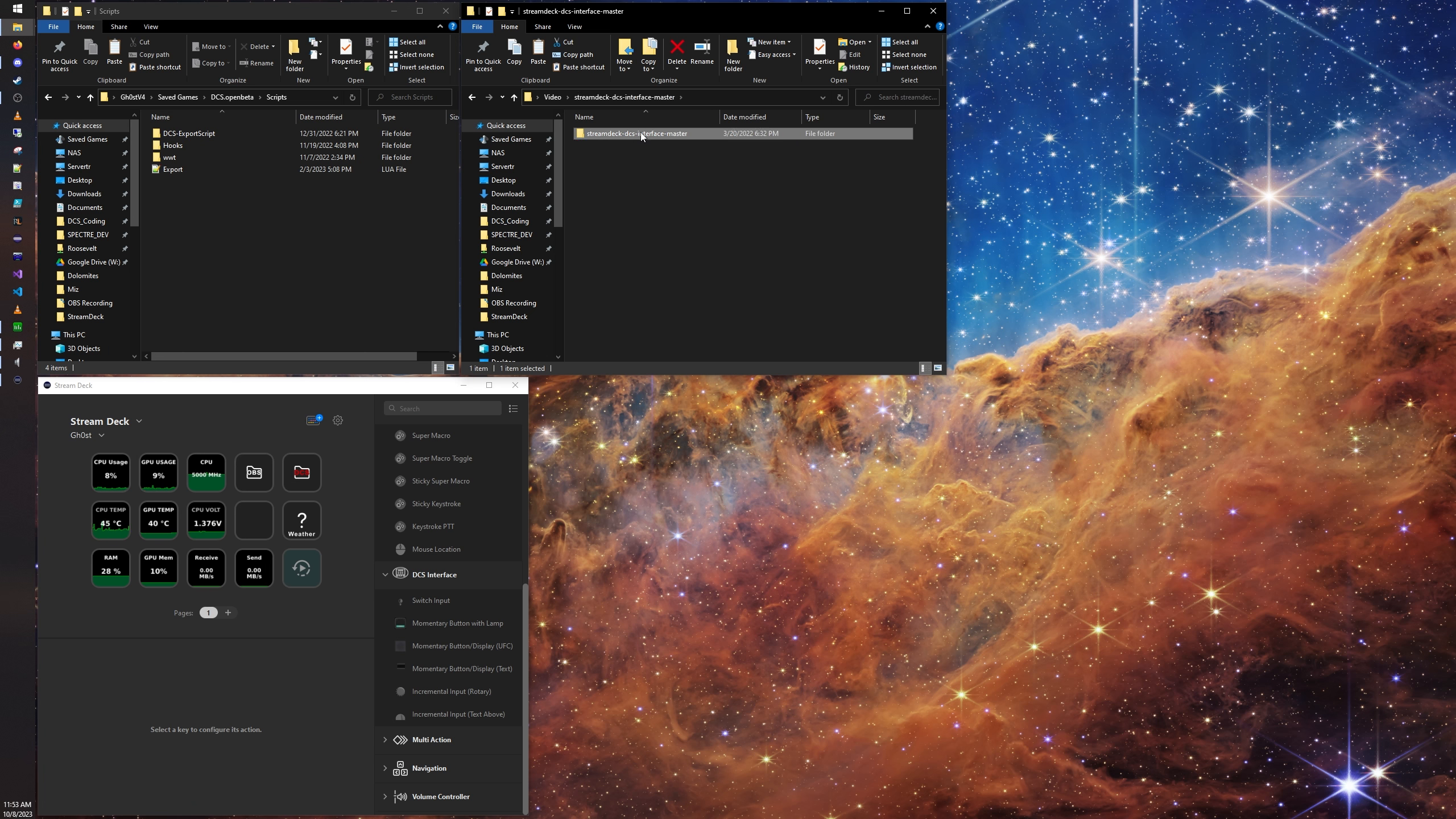
pyautogui.doubleClick(641, 134)
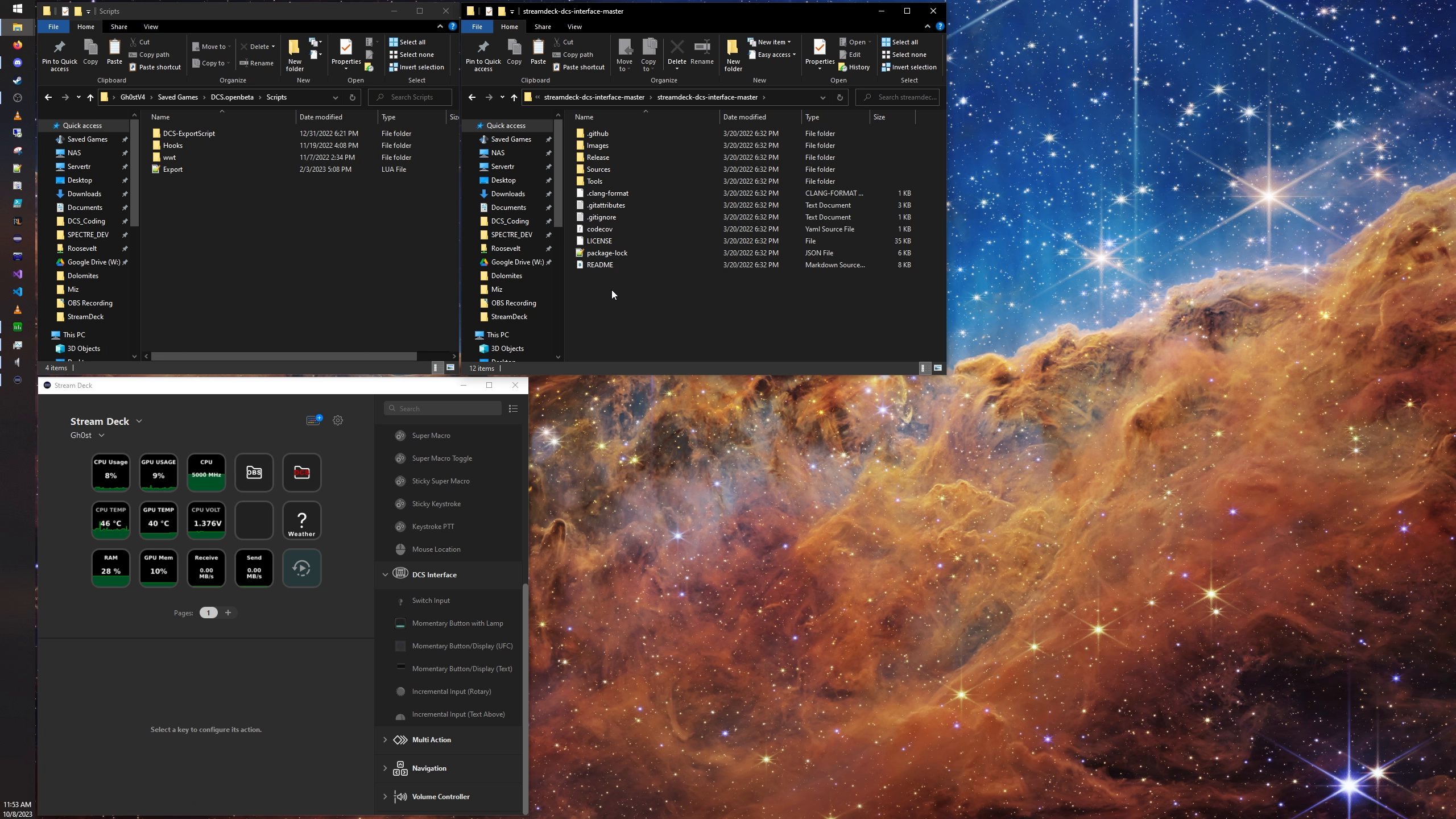
pyautogui.doubleClick(616, 160)
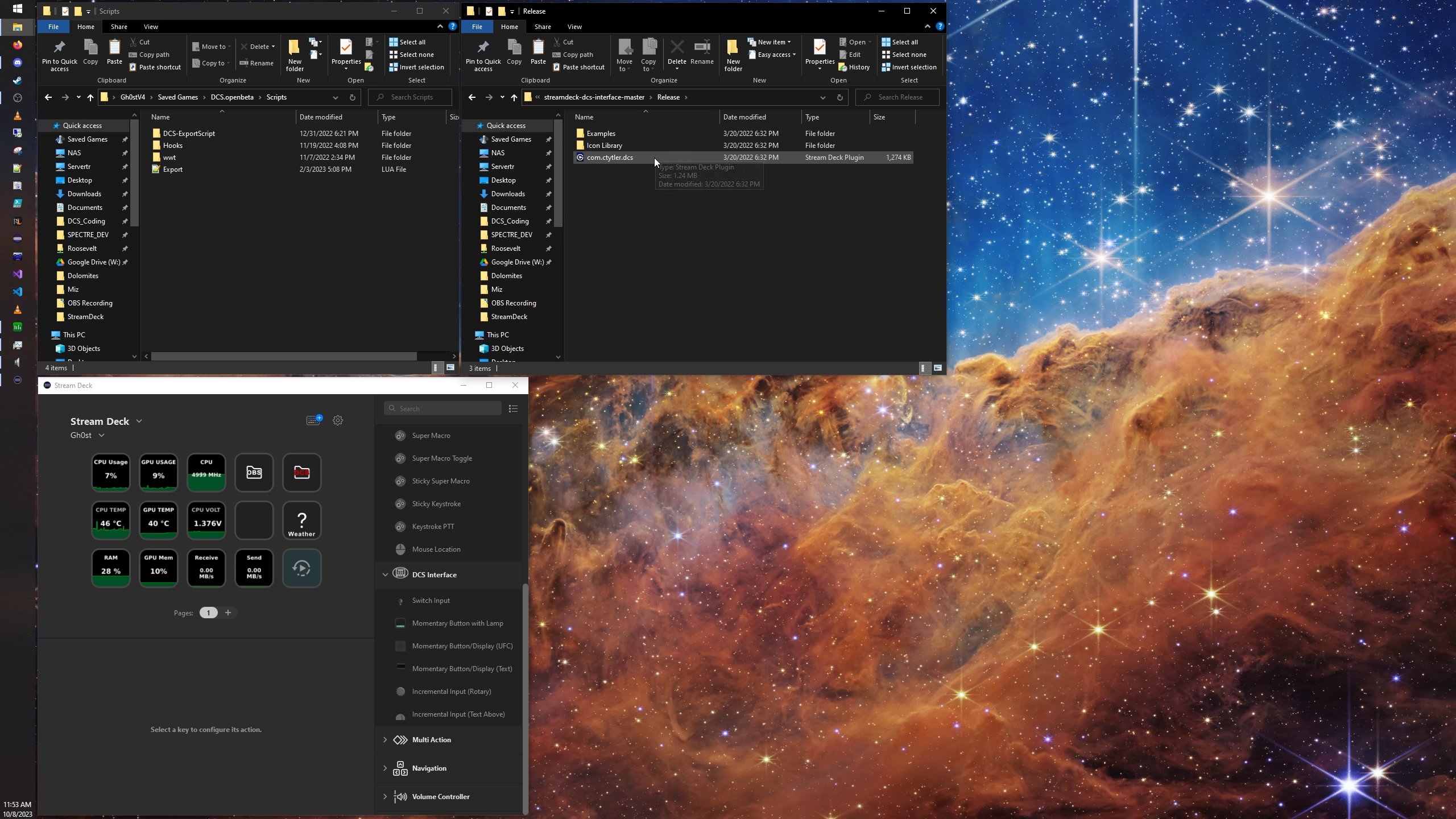
pyautogui.doubleClick(627, 157)
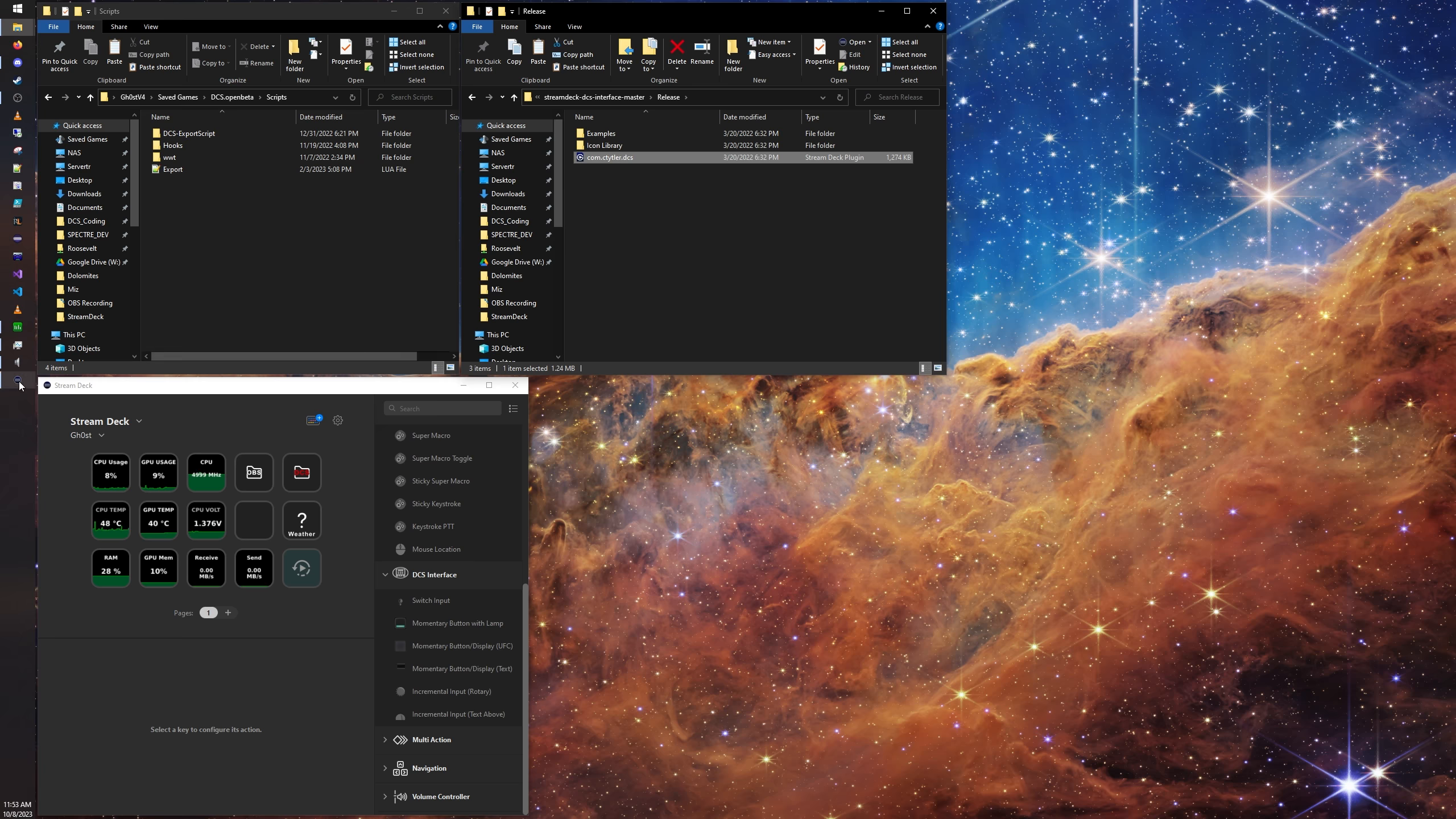
# Step: Switch to Stream Deck, and collapse and re-expand the DCS Interface action category
pyautogui.click(71, 392)
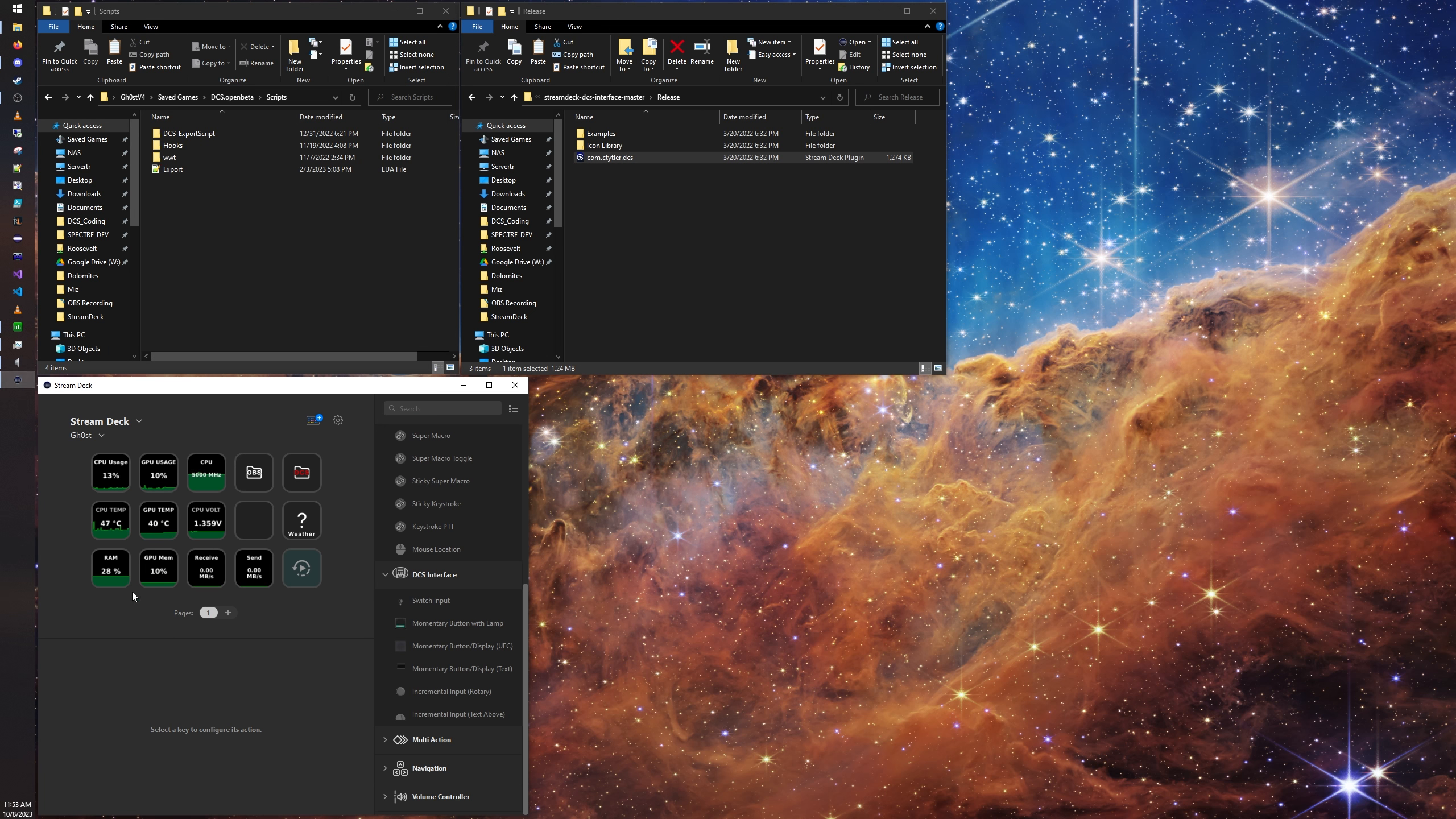
pyautogui.click(575, 423)
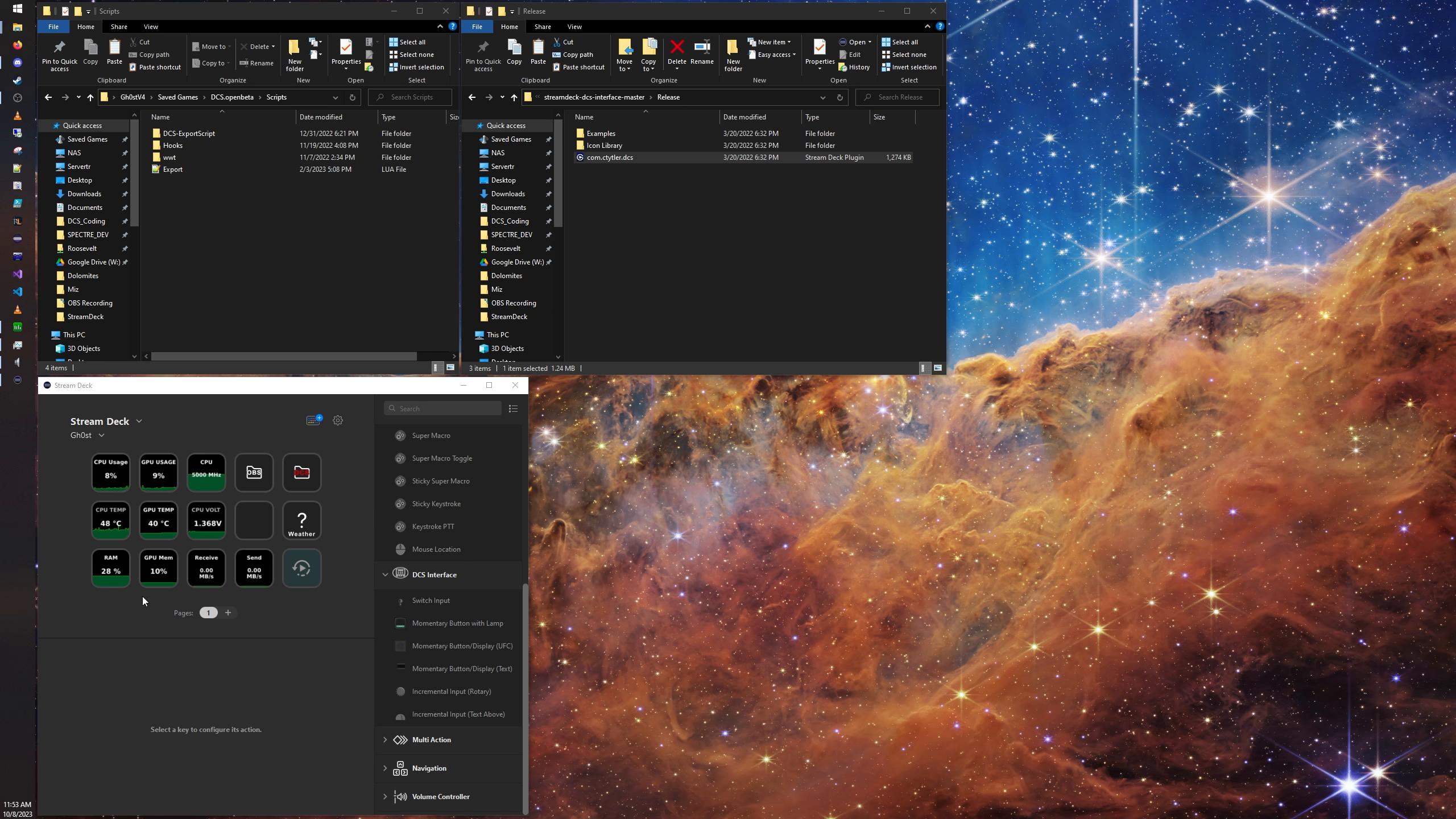
pyautogui.click(437, 575)
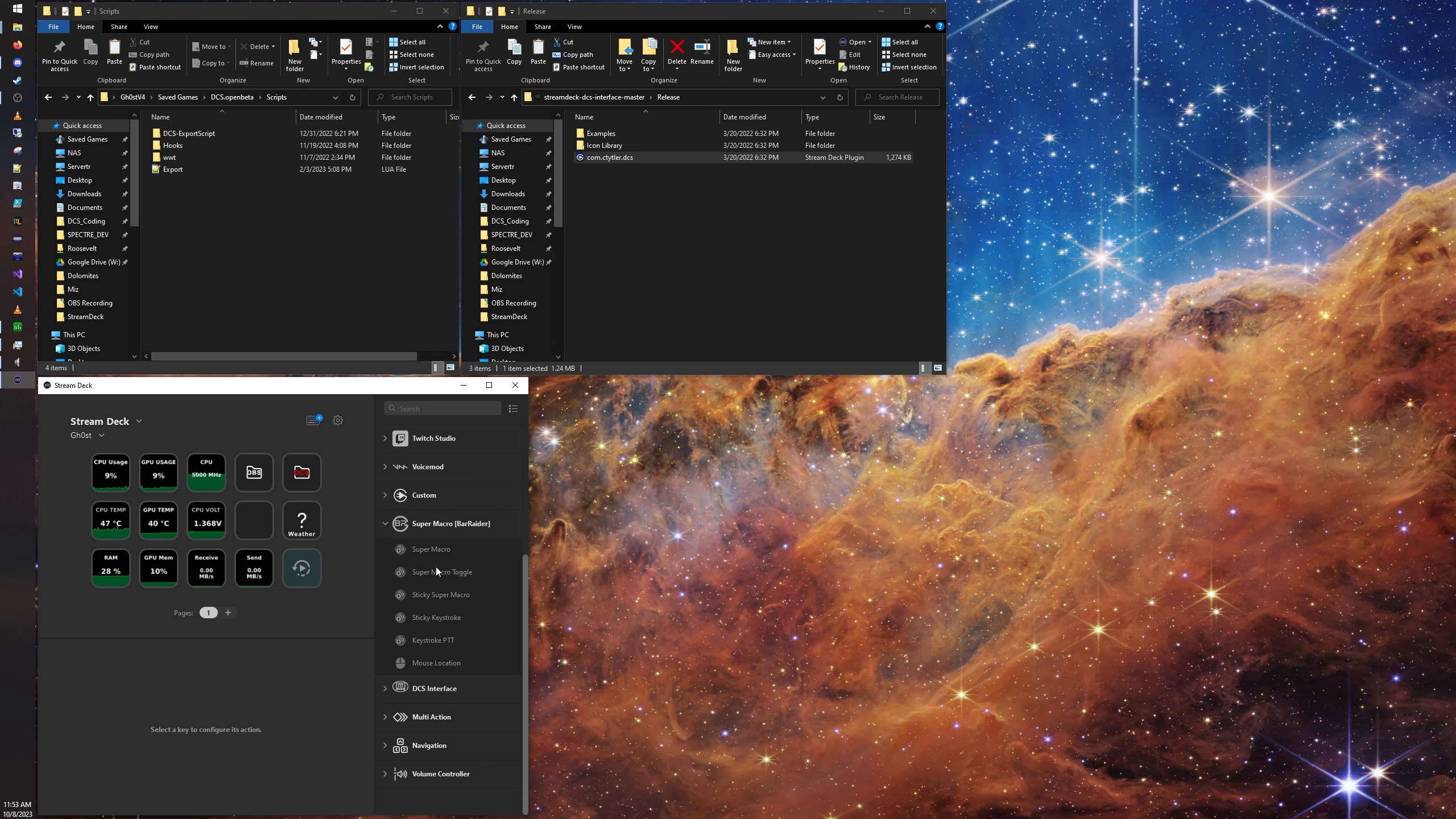
pyautogui.click(436, 688)
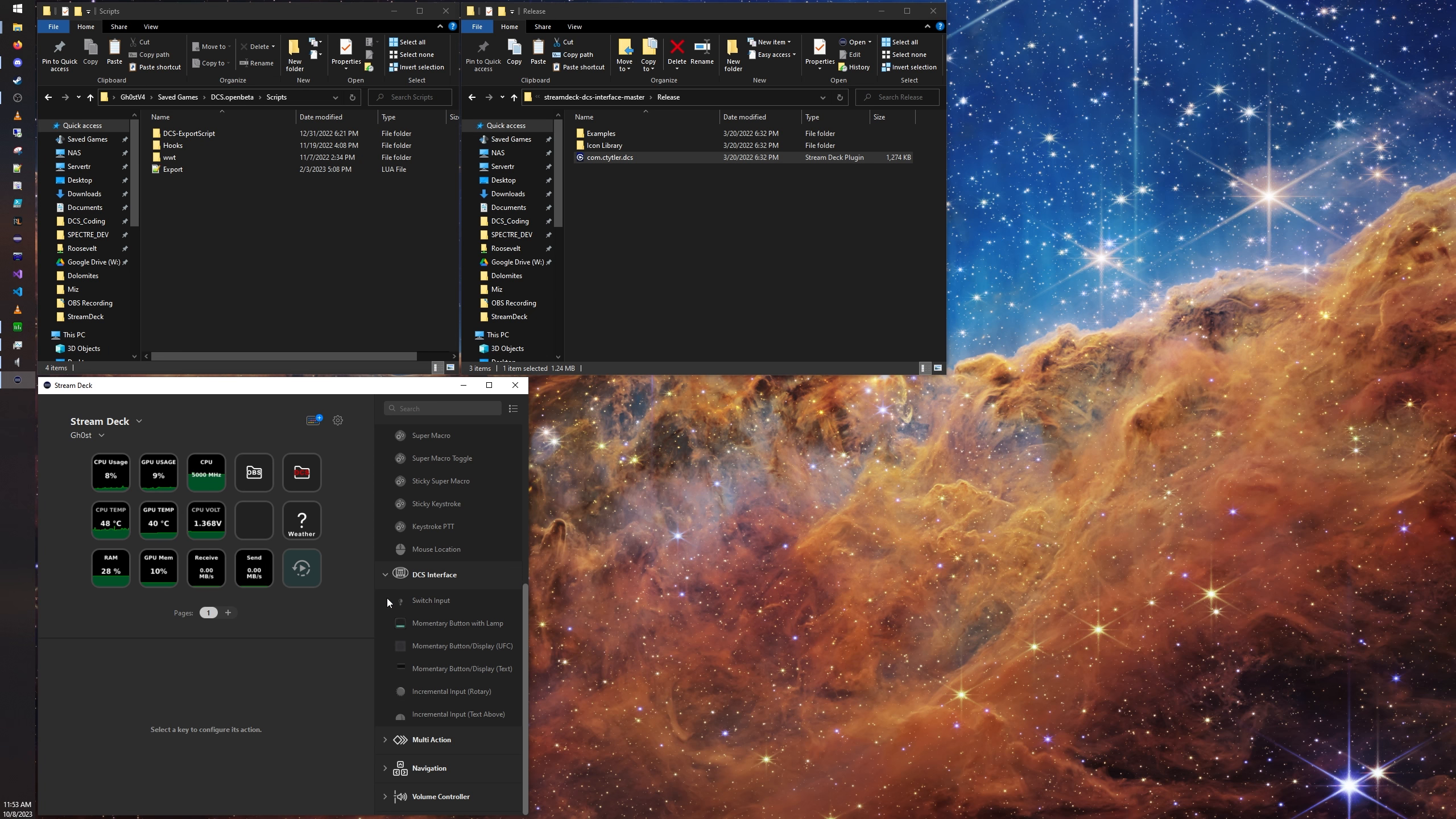
# Step: Look through the Images folder and the Release folder's Icon Library in streamdeck-dcs-interface-master
pyautogui.click(721, 228)
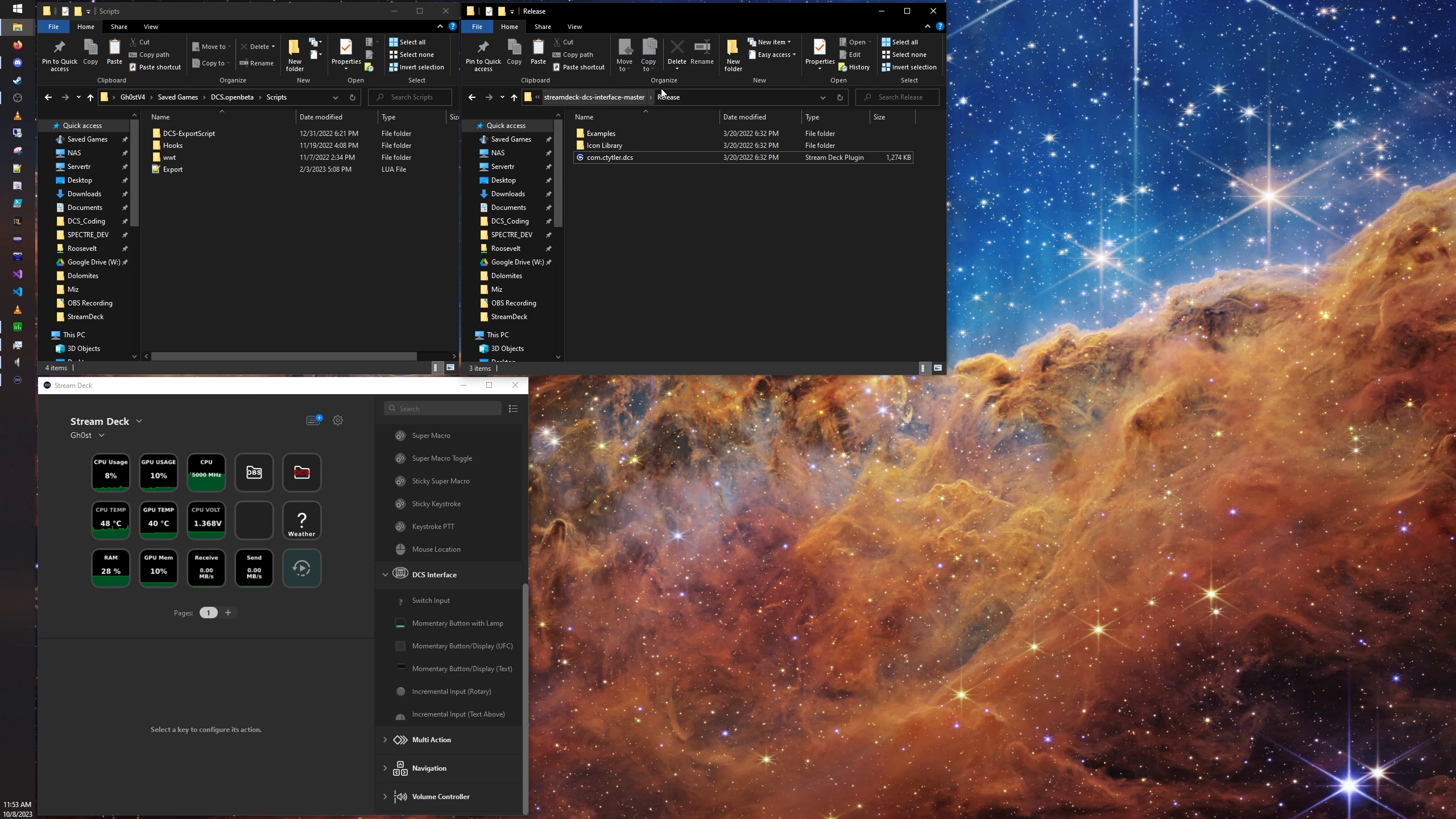
pyautogui.click(629, 97)
pyautogui.doubleClick(607, 144)
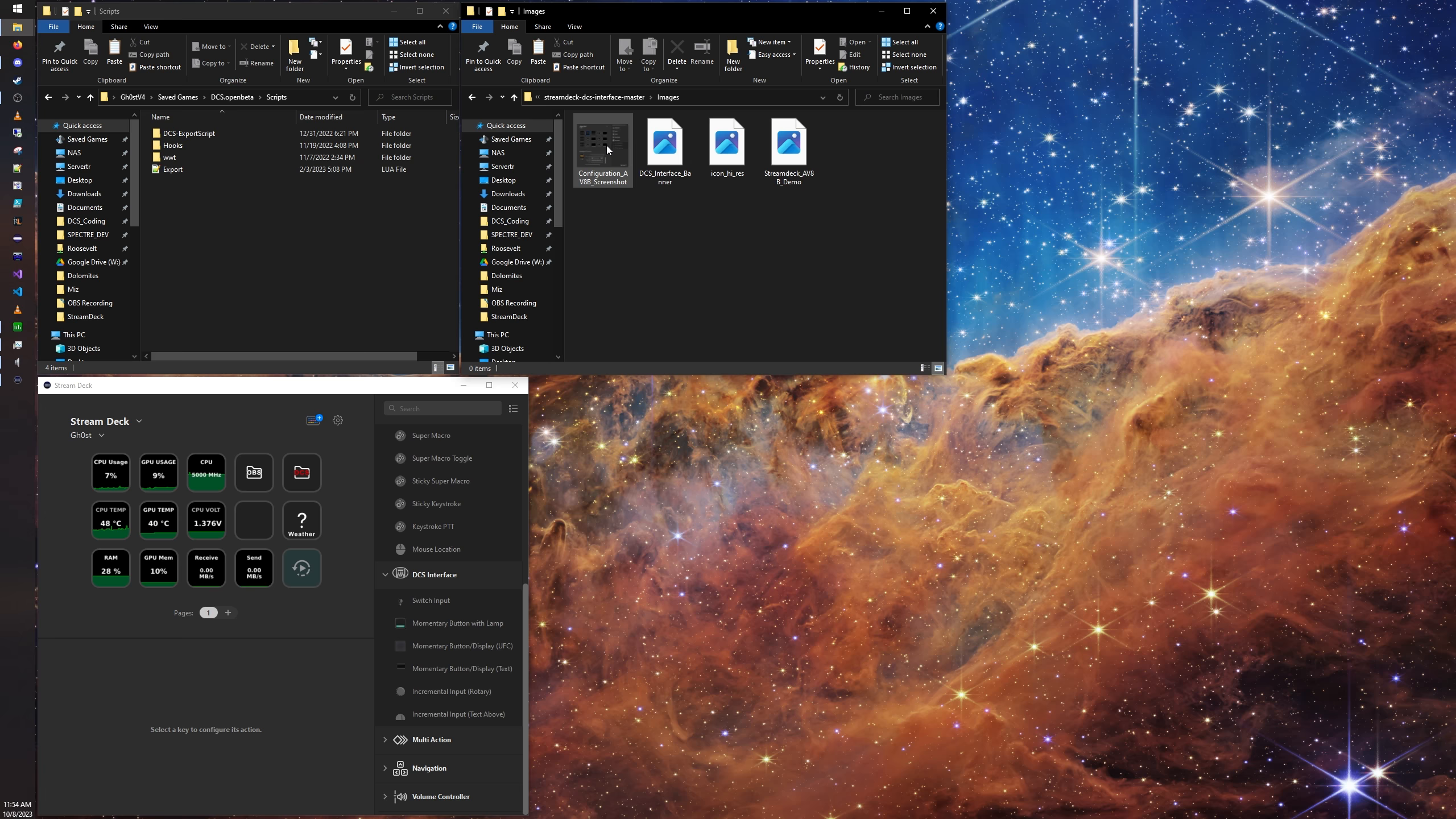
pyautogui.click(629, 95)
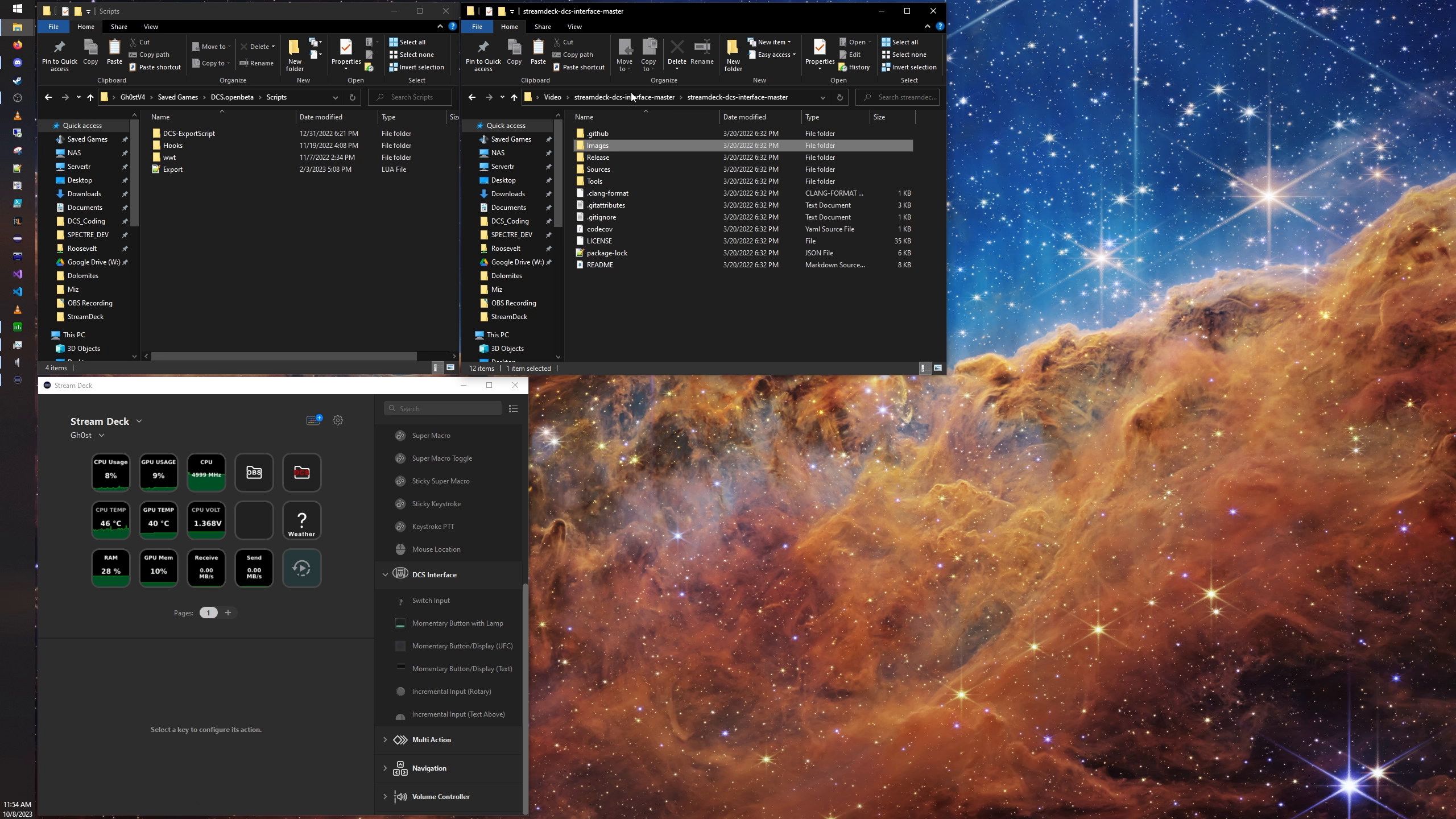
pyautogui.doubleClick(605, 159)
pyautogui.doubleClick(607, 146)
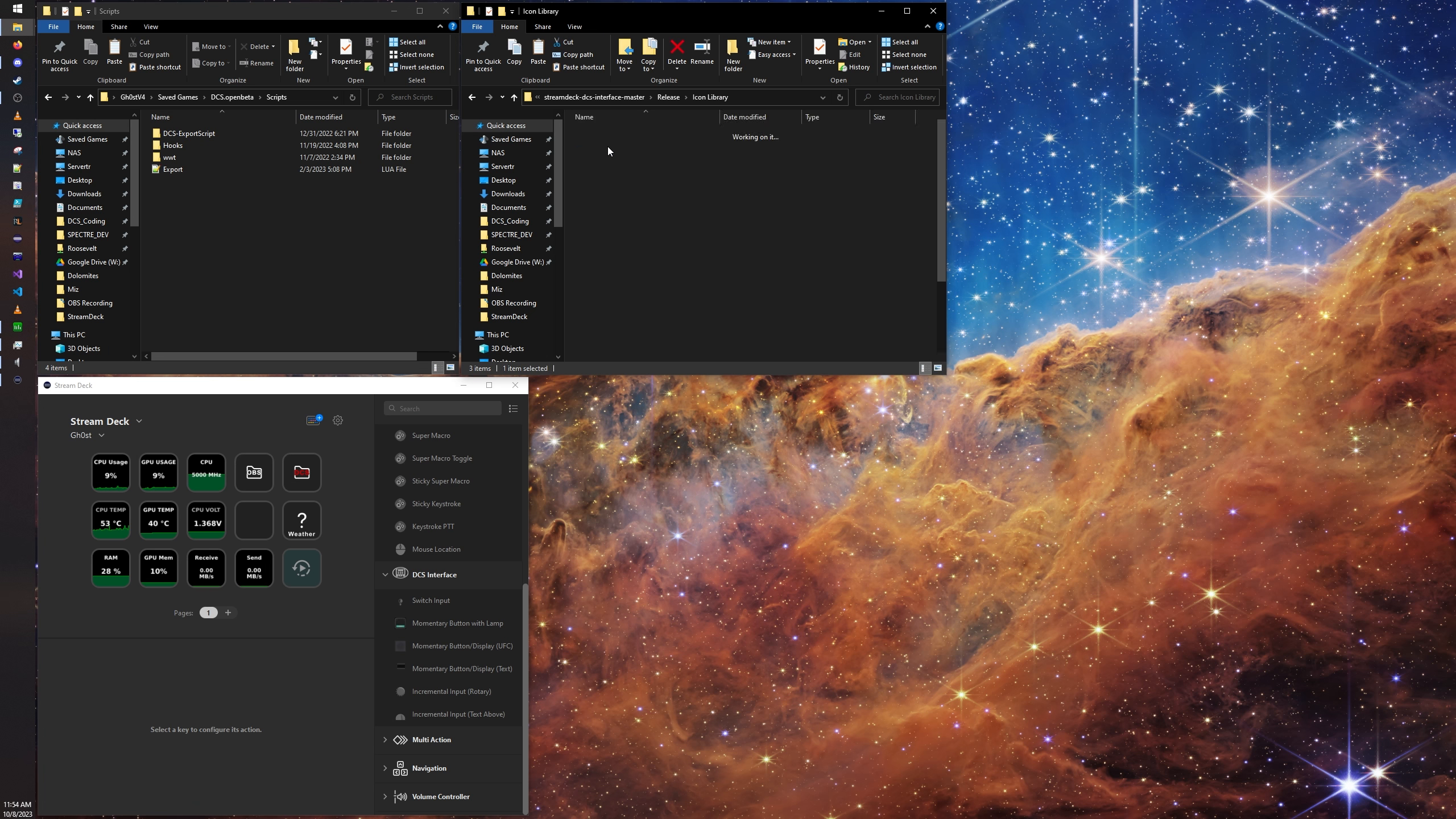
pyautogui.scroll(-3, 794, 180)
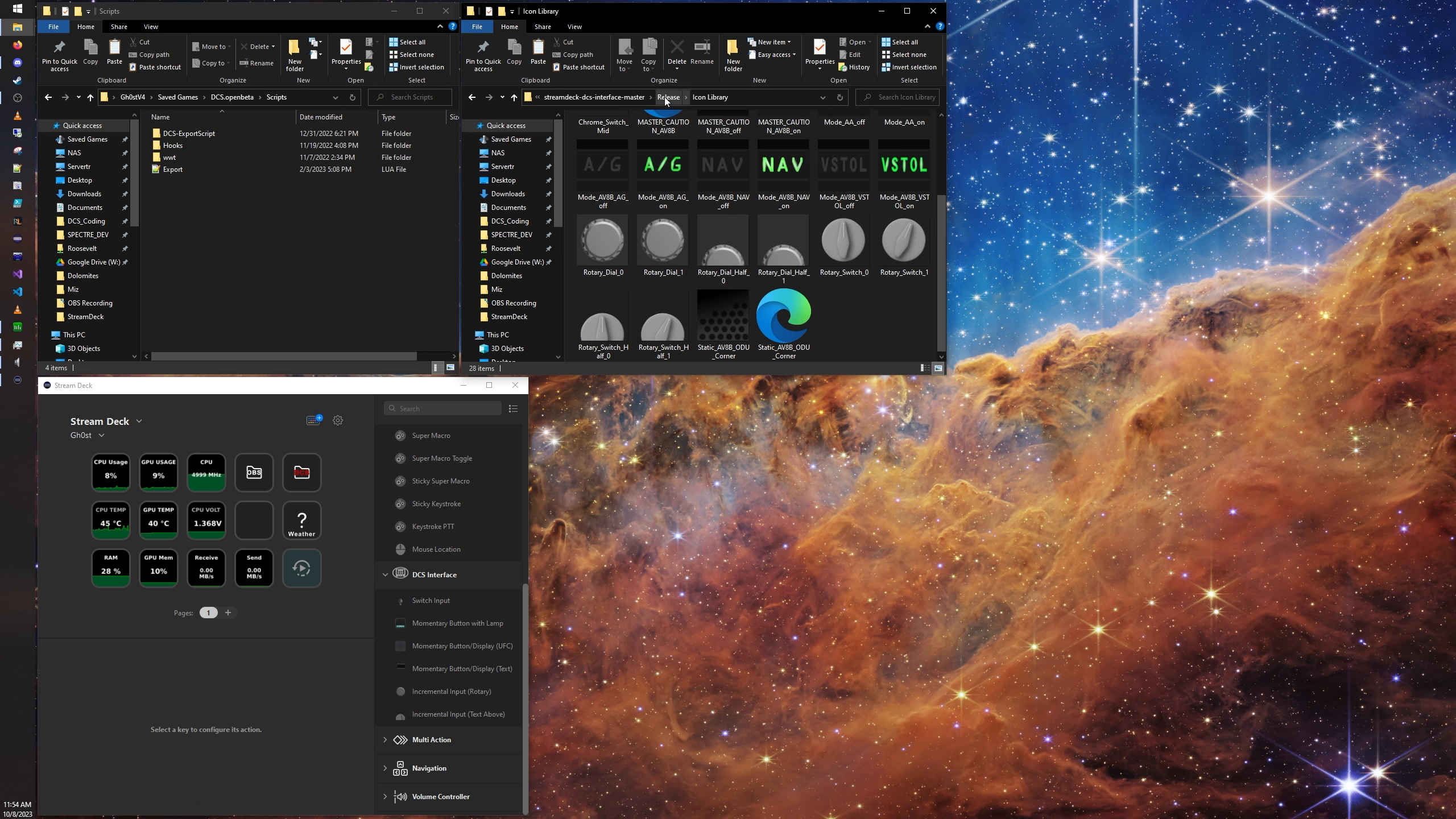
pyautogui.click(621, 97)
pyautogui.click(612, 326)
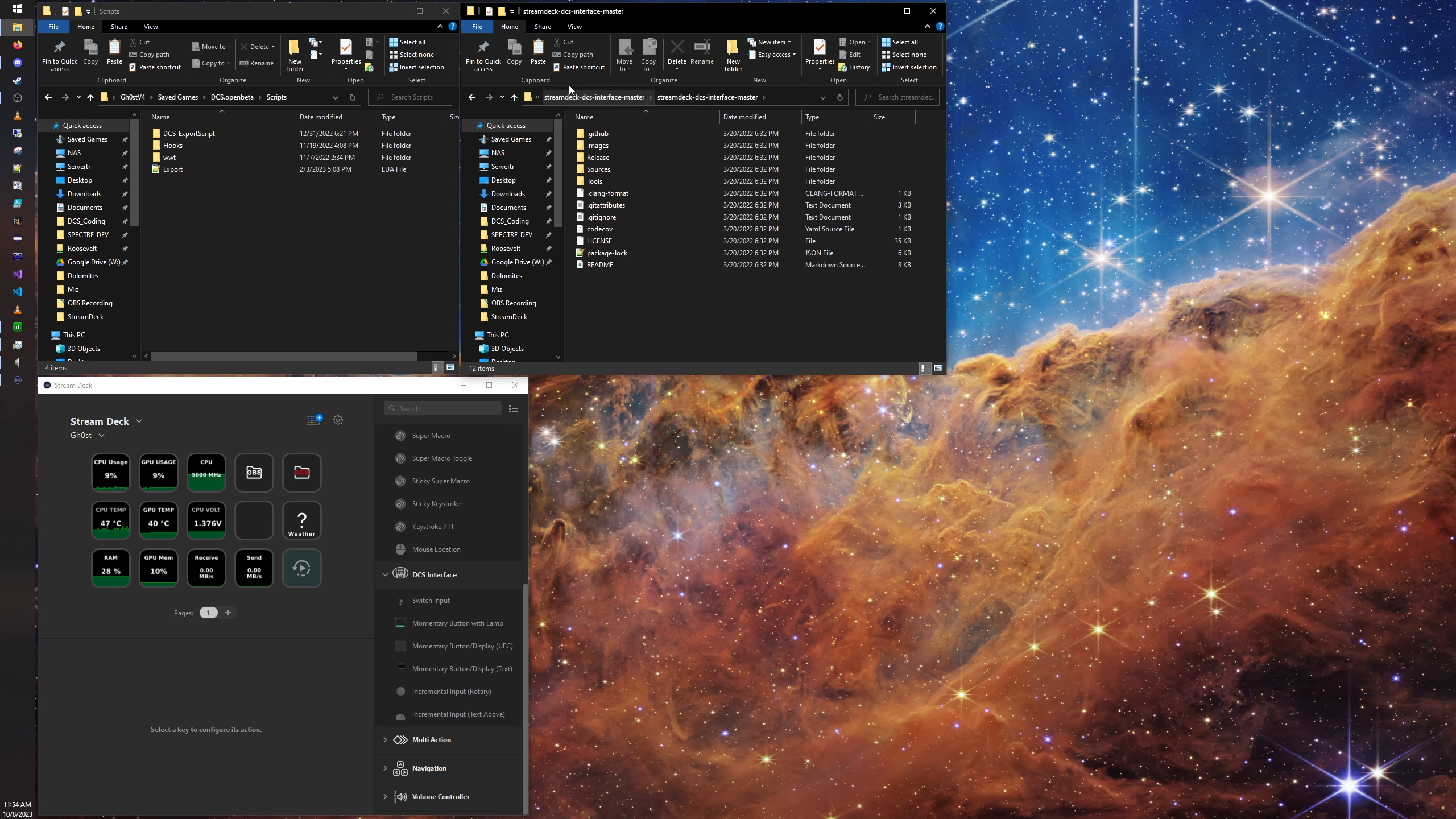
# Step: Delete both extracted folders and both ZIP archives from the Video folder, and close both folder windows
pyautogui.click(594, 96)
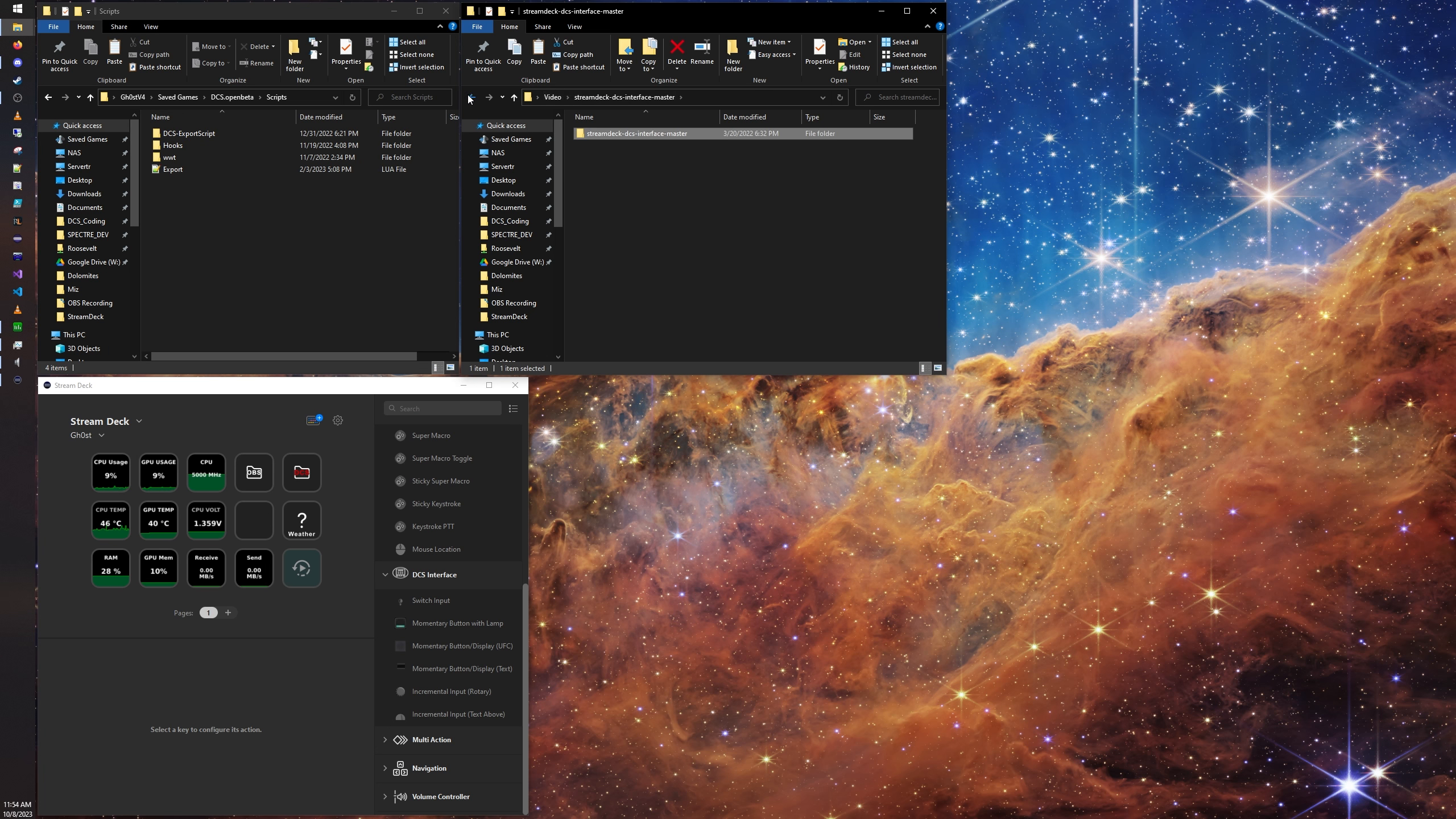
pyautogui.click(469, 98)
pyautogui.click(624, 97)
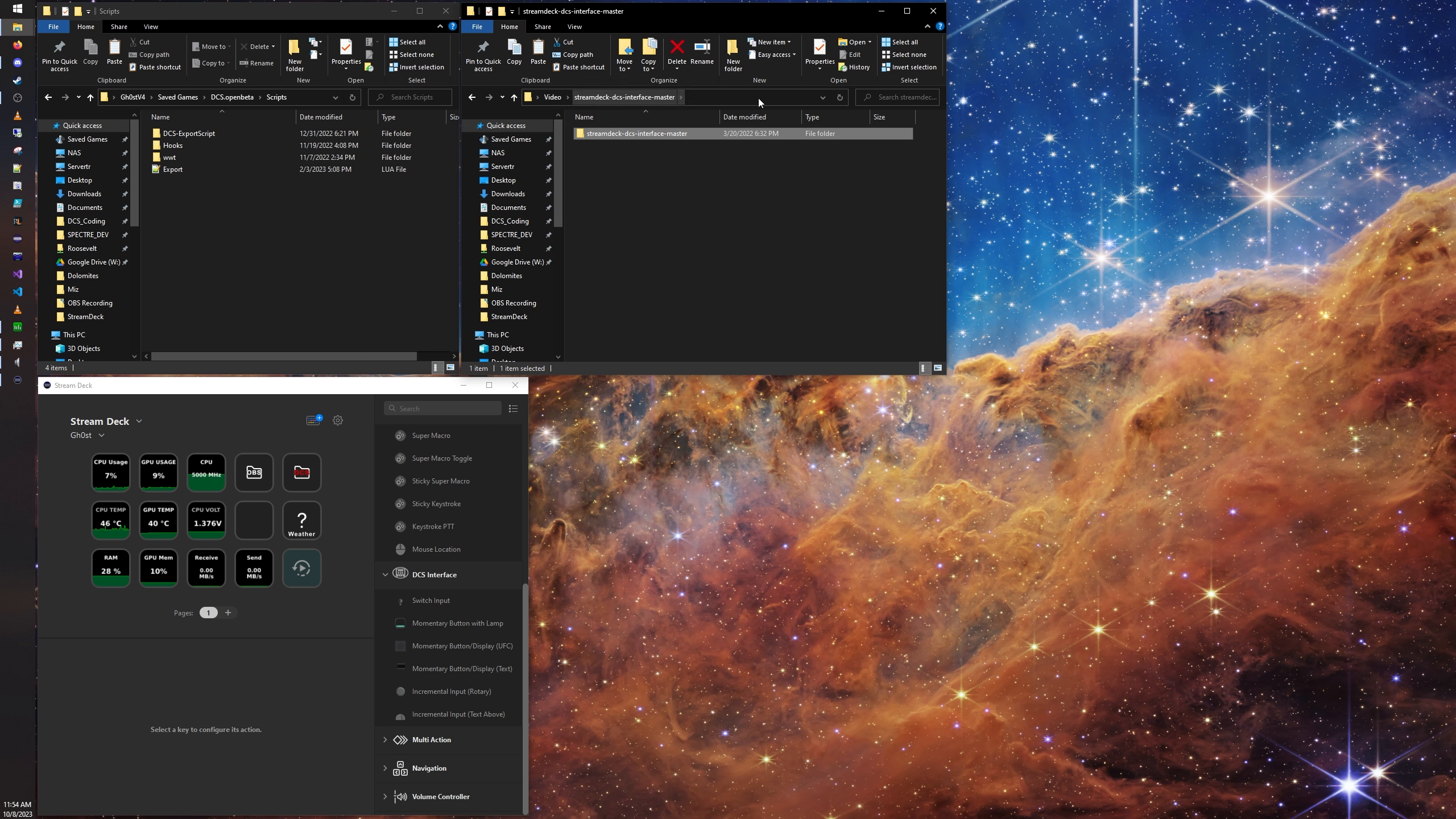
pyautogui.click(561, 96)
pyautogui.moveTo(642, 232); pyautogui.dragTo(633, 129)
pyautogui.rightClick(631, 155)
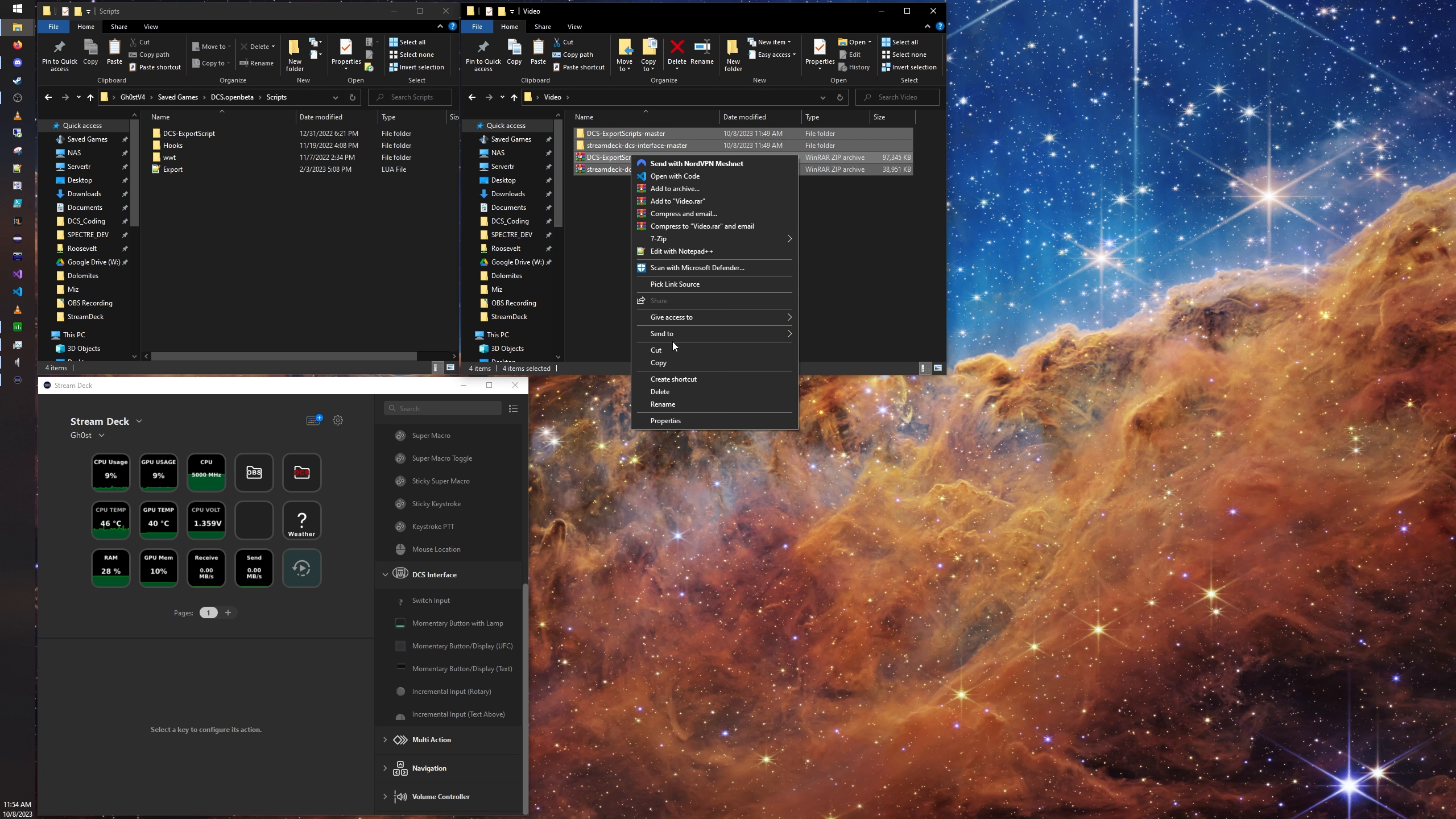
pyautogui.click(676, 392)
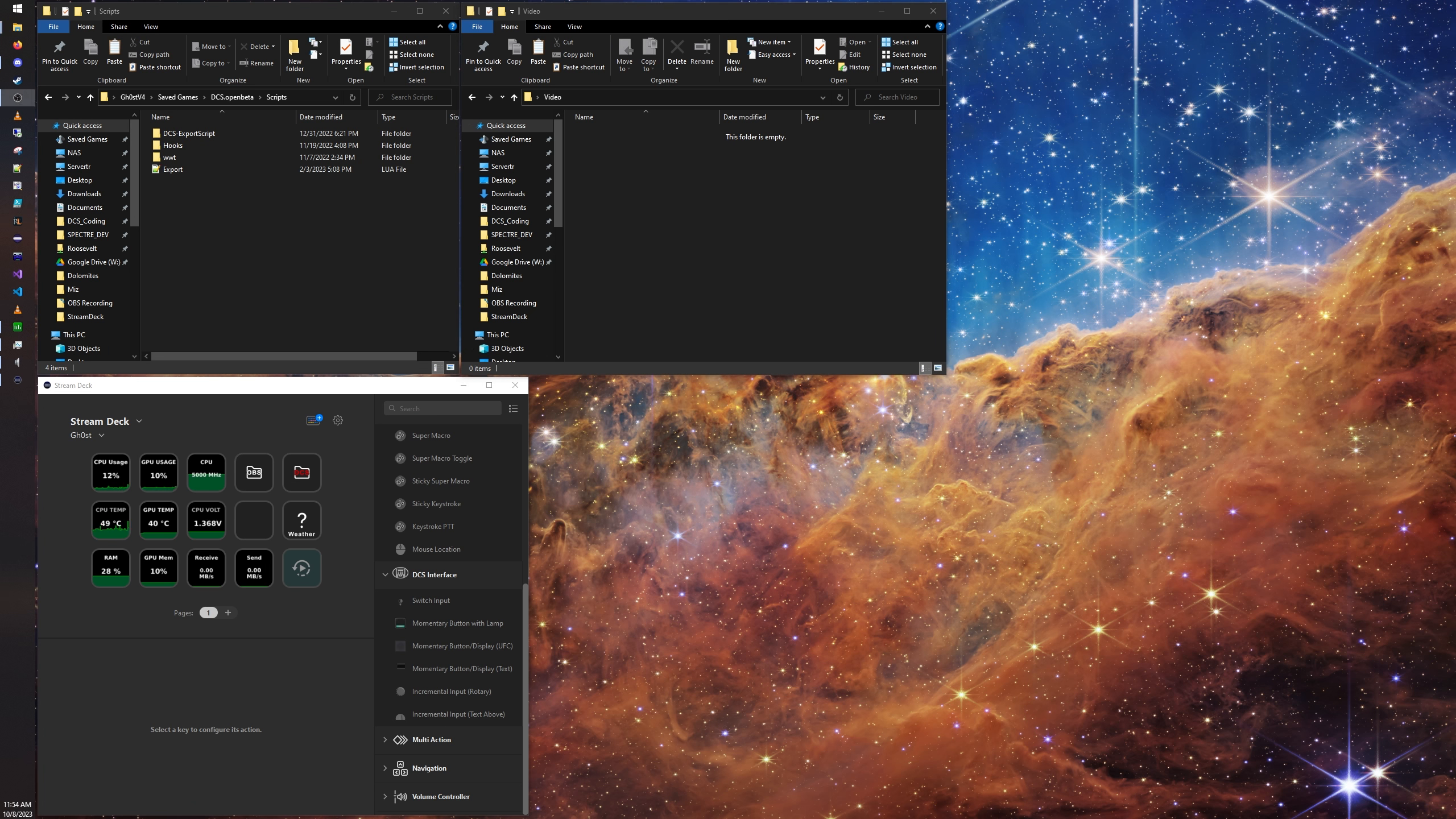
pyautogui.click(933, 10)
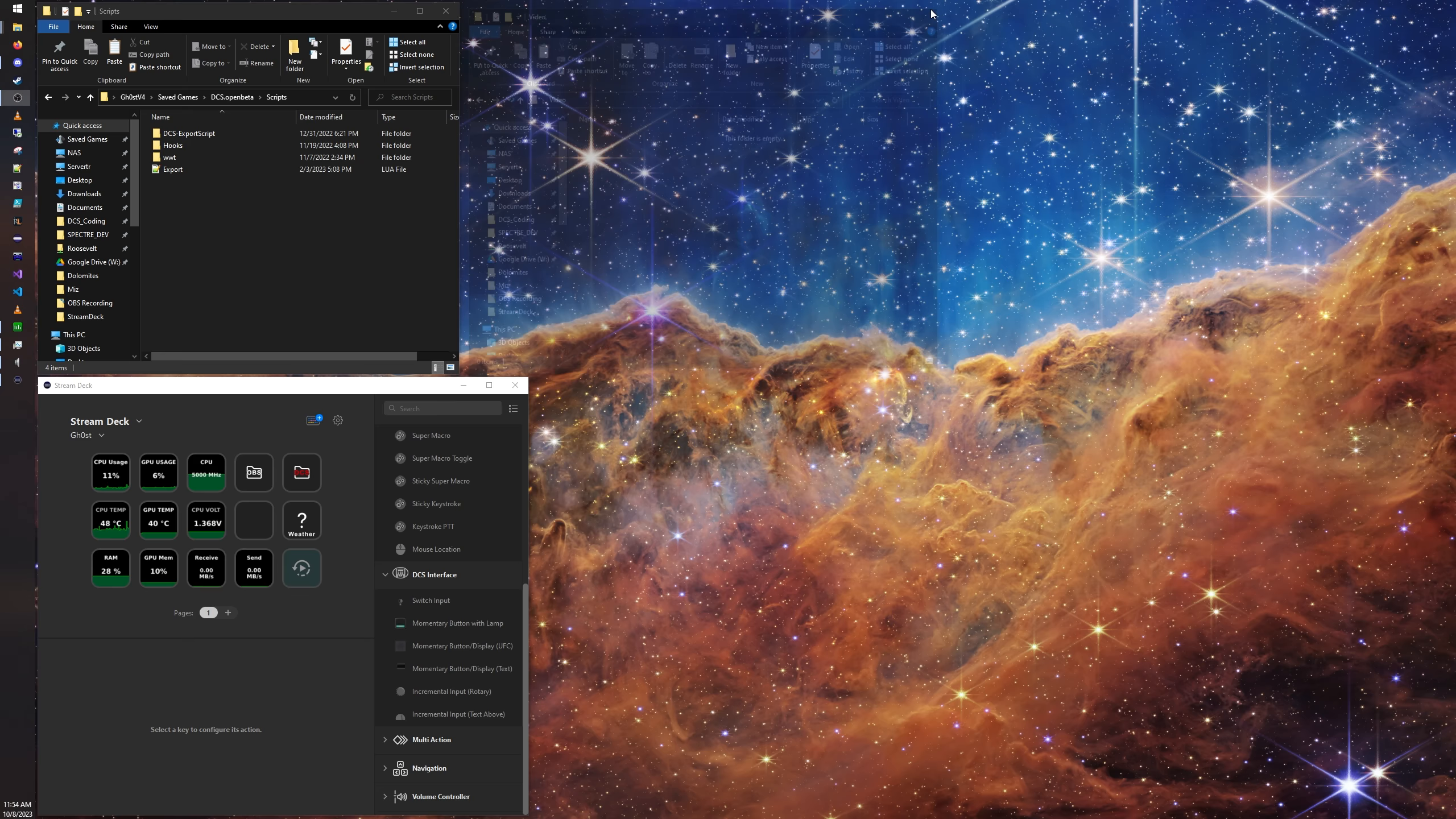
pyautogui.click(446, 11)
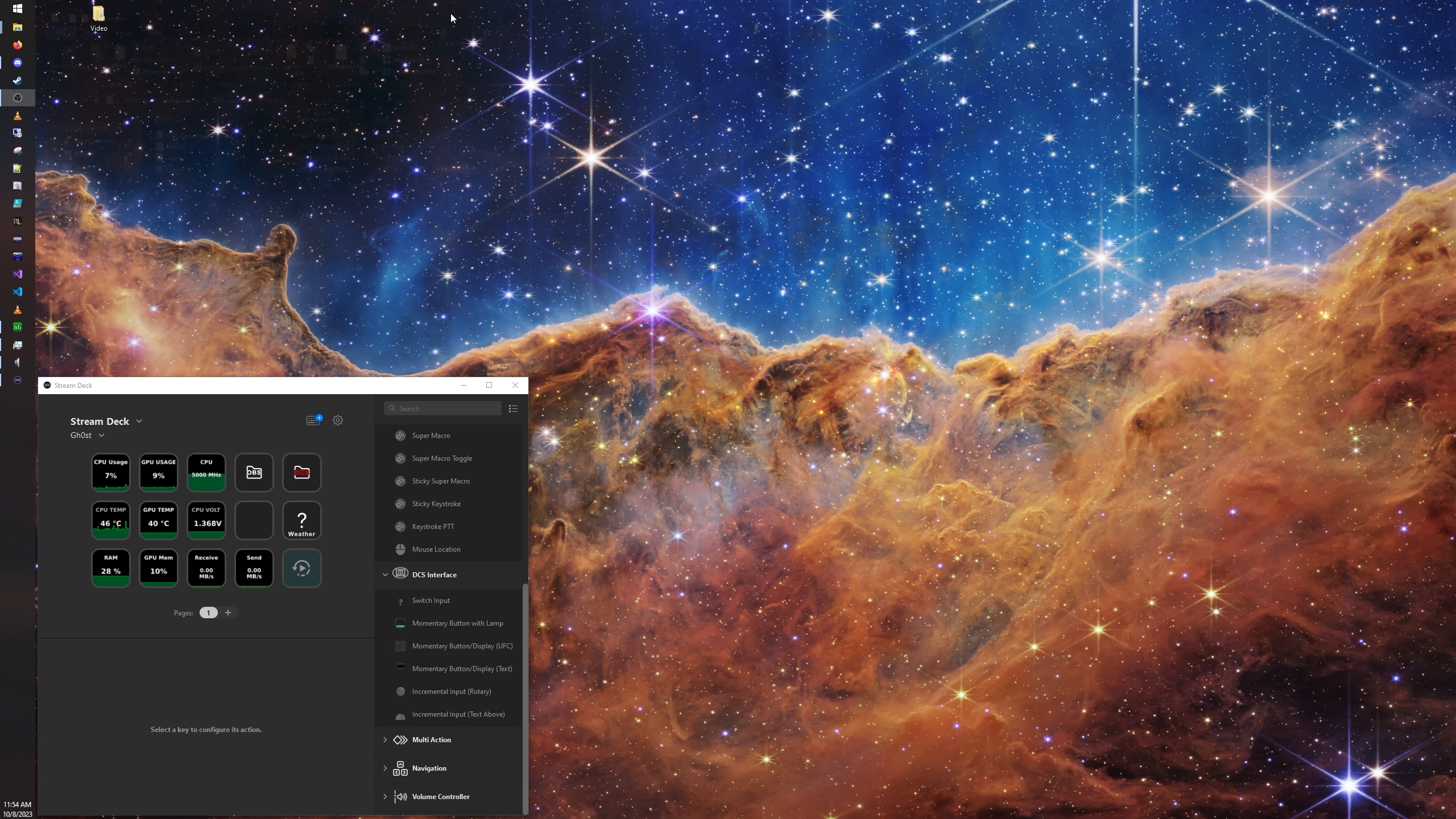
# Step: Move the Stream Deck window higher on the desktop and open its preferences
pyautogui.moveTo(280, 379); pyautogui.dragTo(314, 84)
pyautogui.click(319, 40)
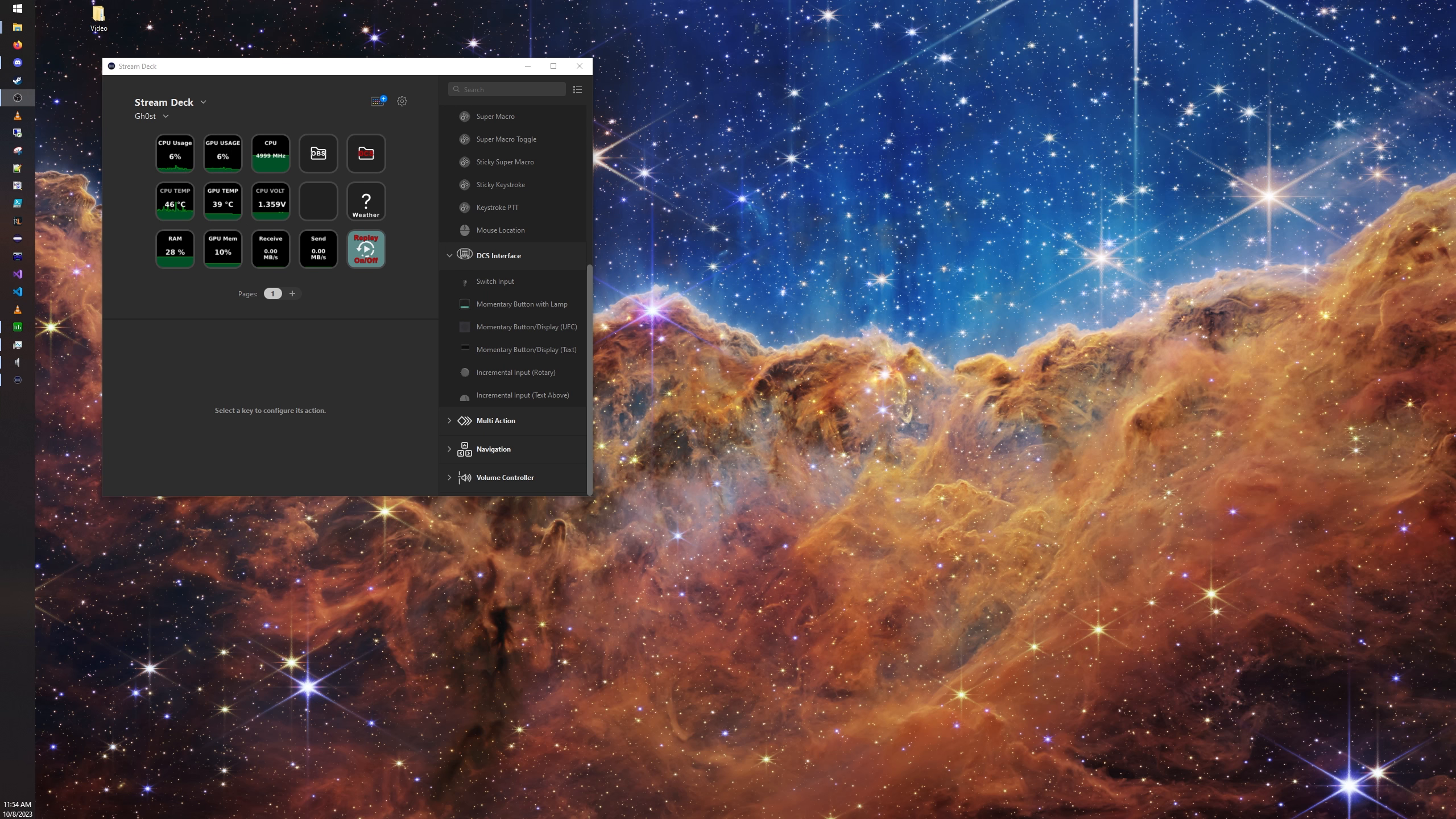
pyautogui.click(402, 101)
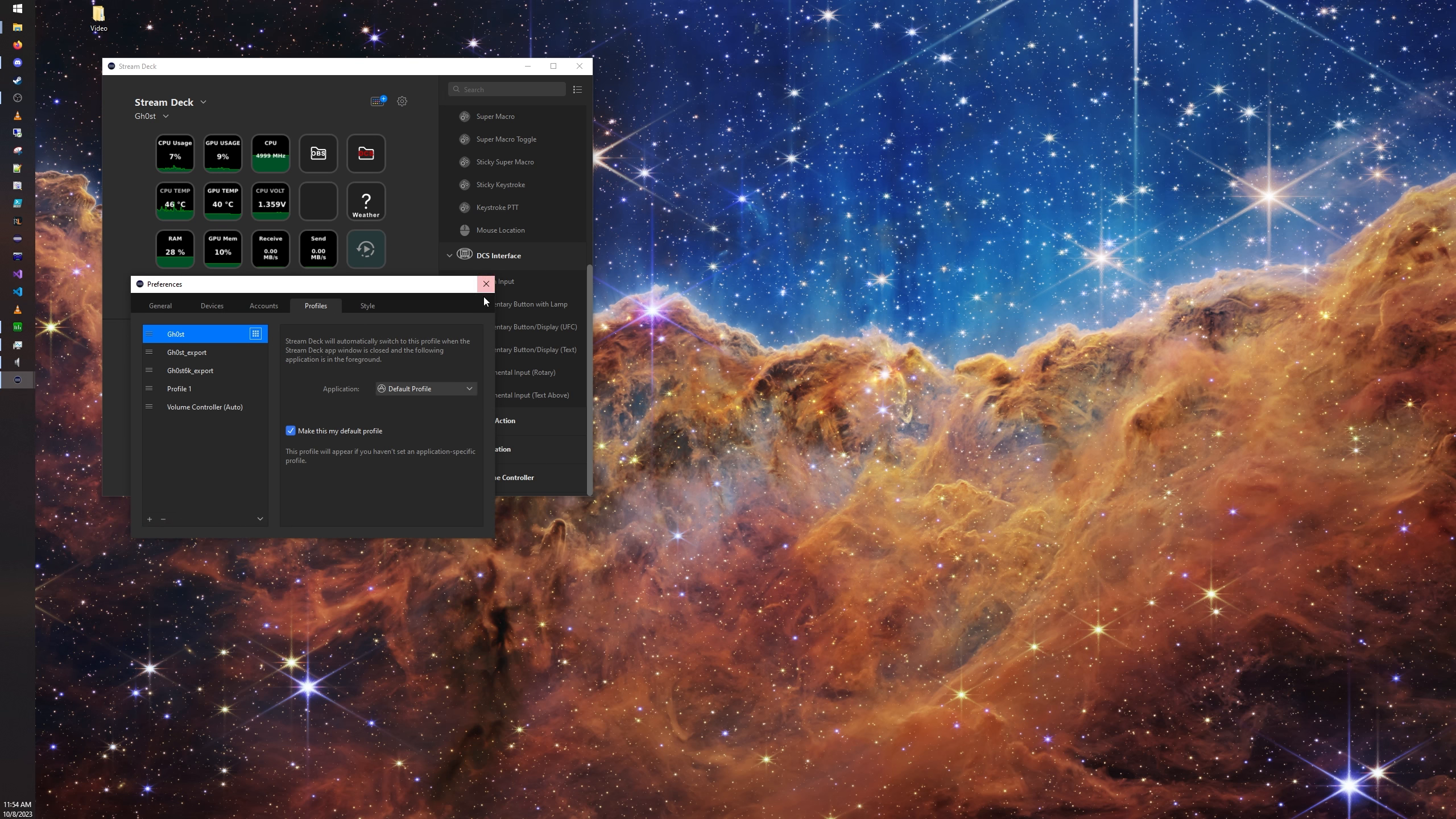
# Step: Close the preferences, search the store's plugins for "macro", view the SuperMacro plugin page, and close the store
pyautogui.click(485, 285)
pyautogui.click(376, 102)
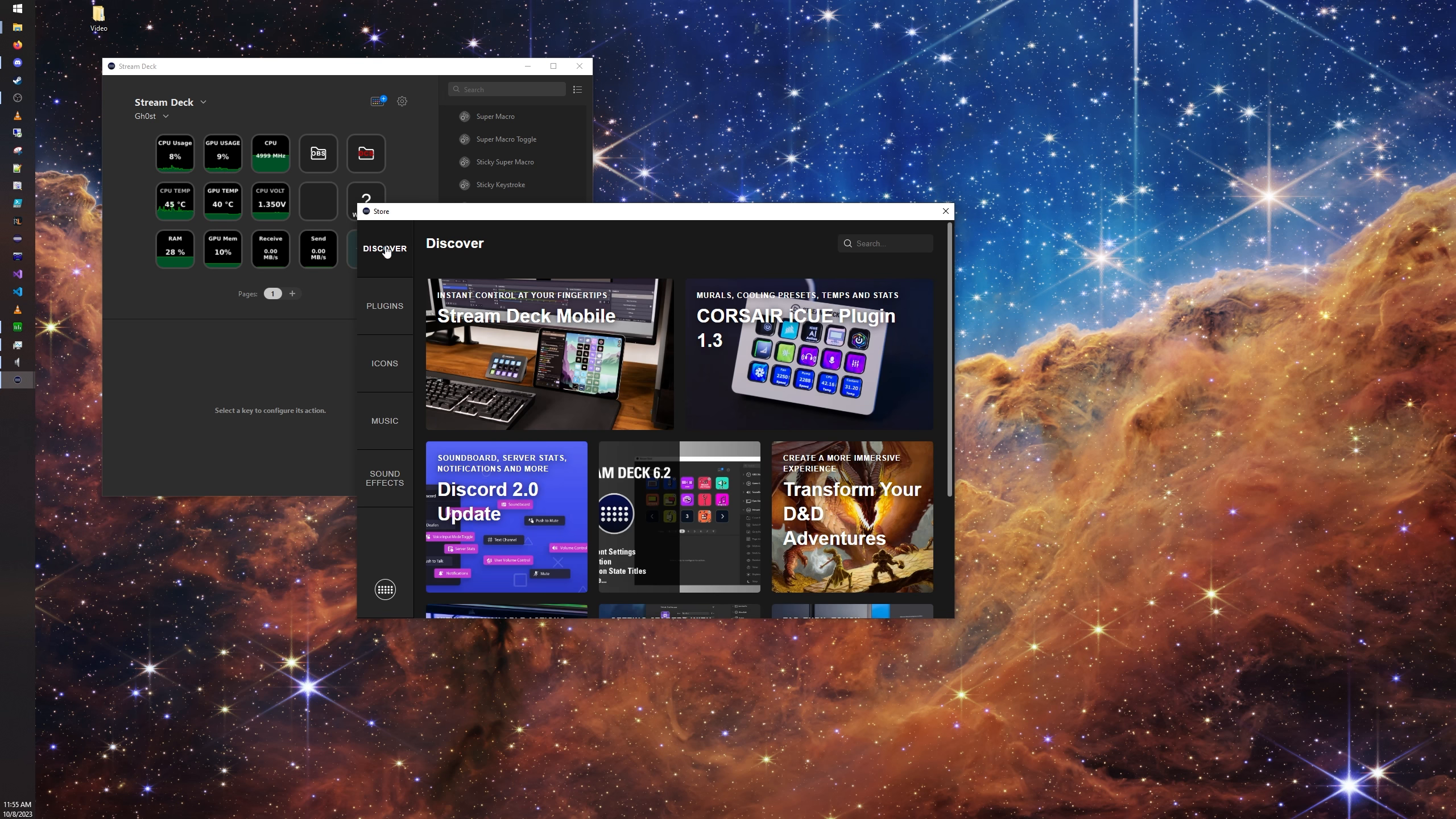
pyautogui.click(393, 313)
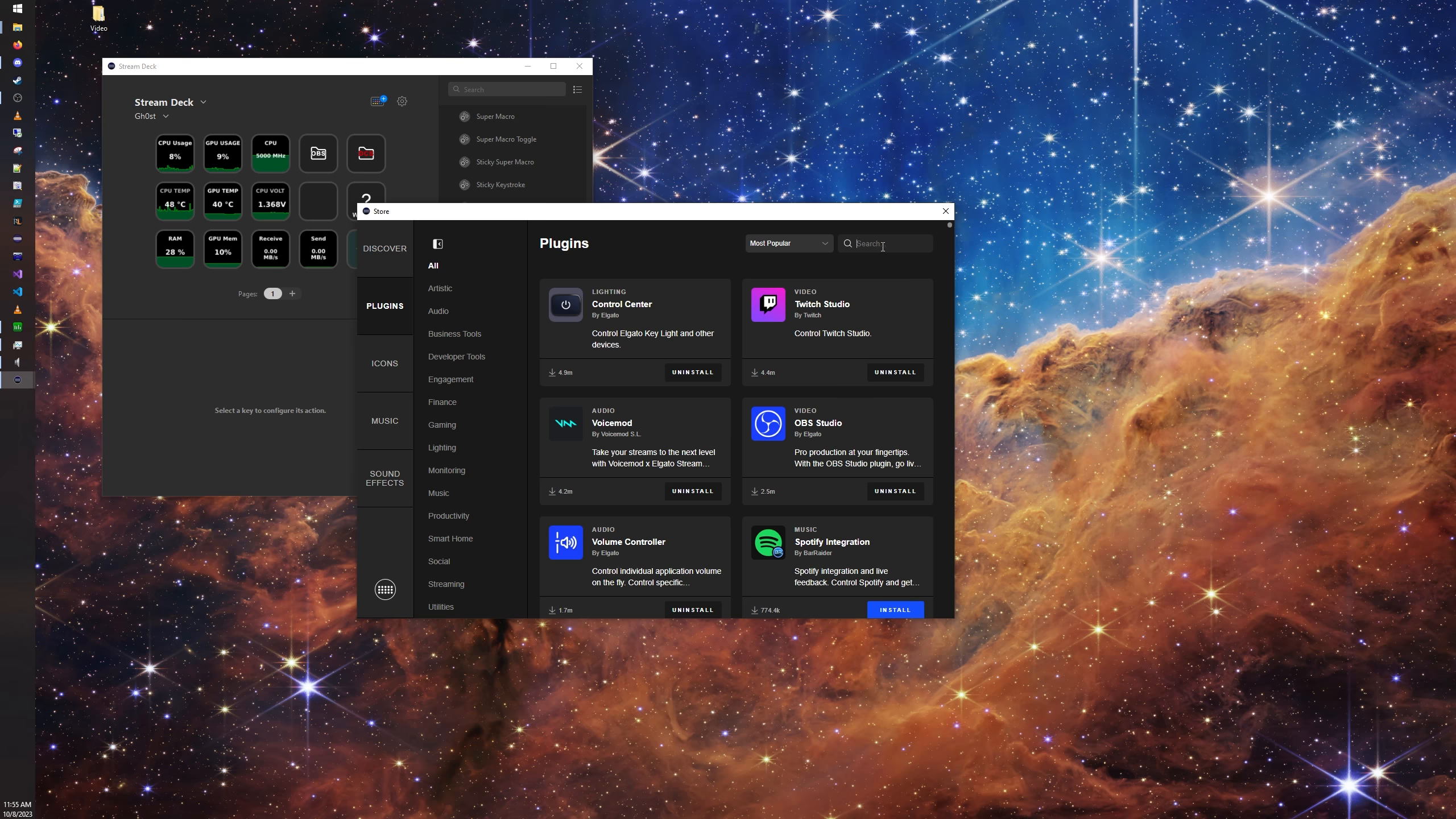
pyautogui.write('macro')
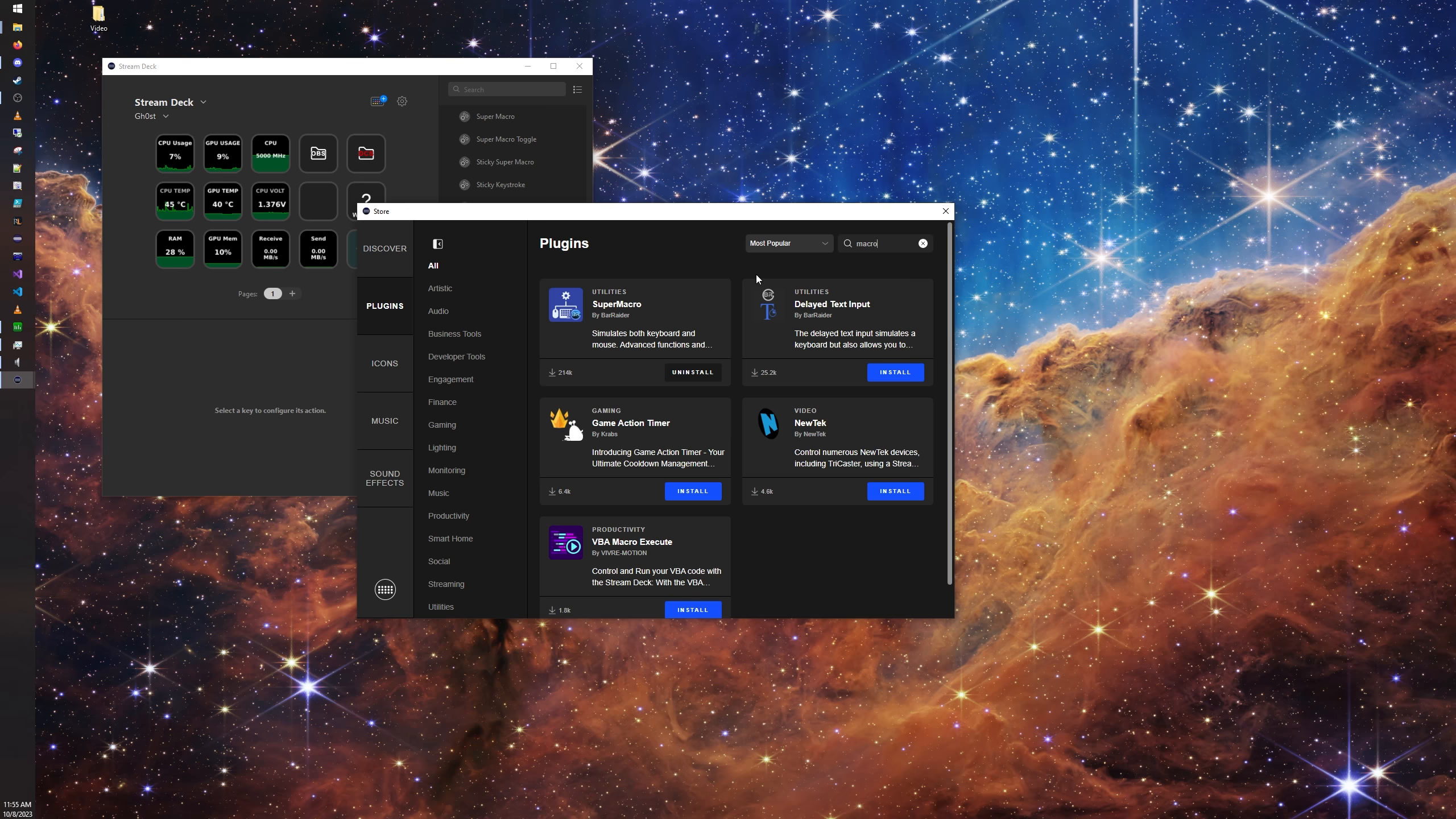
pyautogui.click(658, 302)
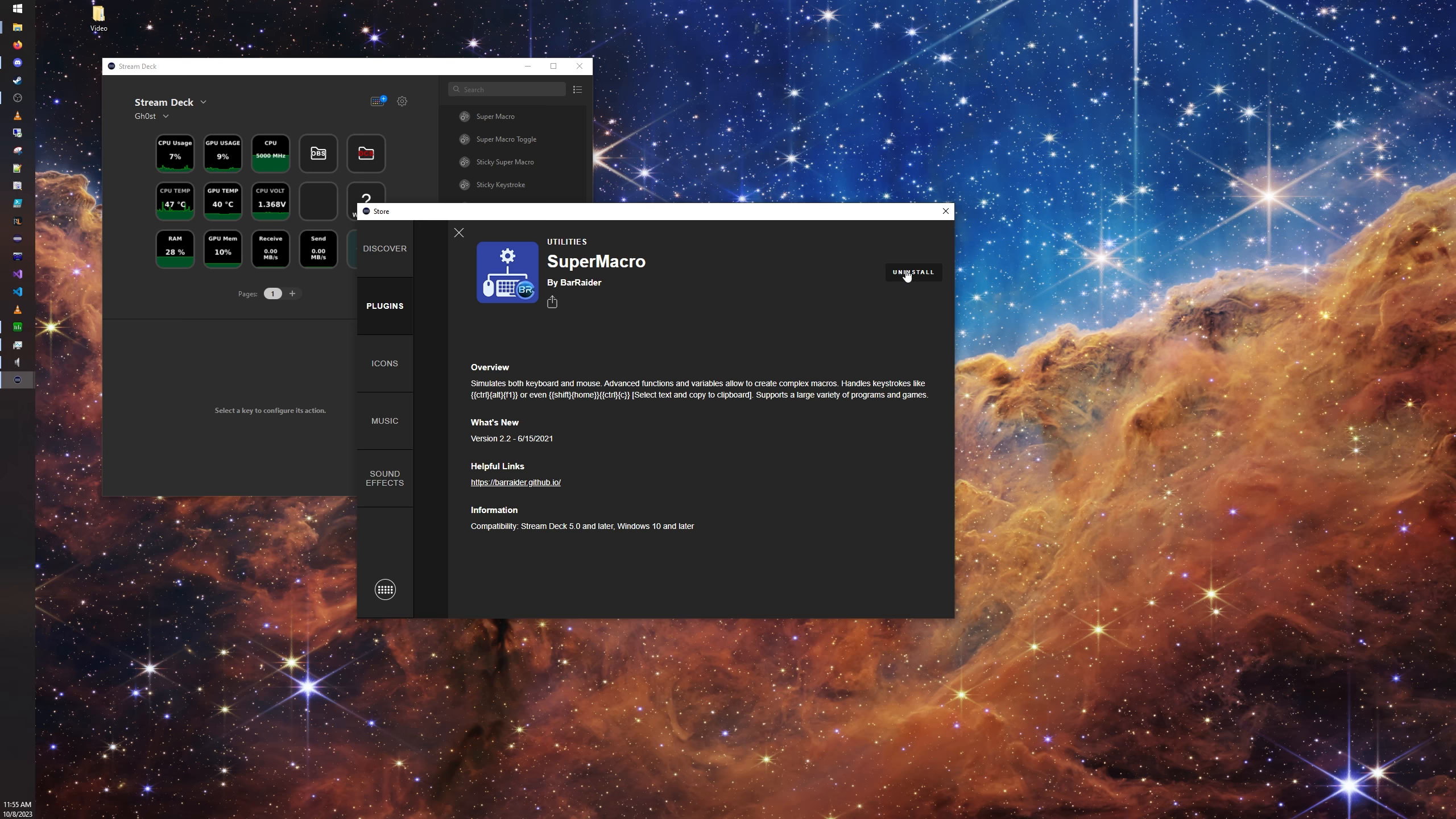
pyautogui.click(458, 232)
pyautogui.click(945, 210)
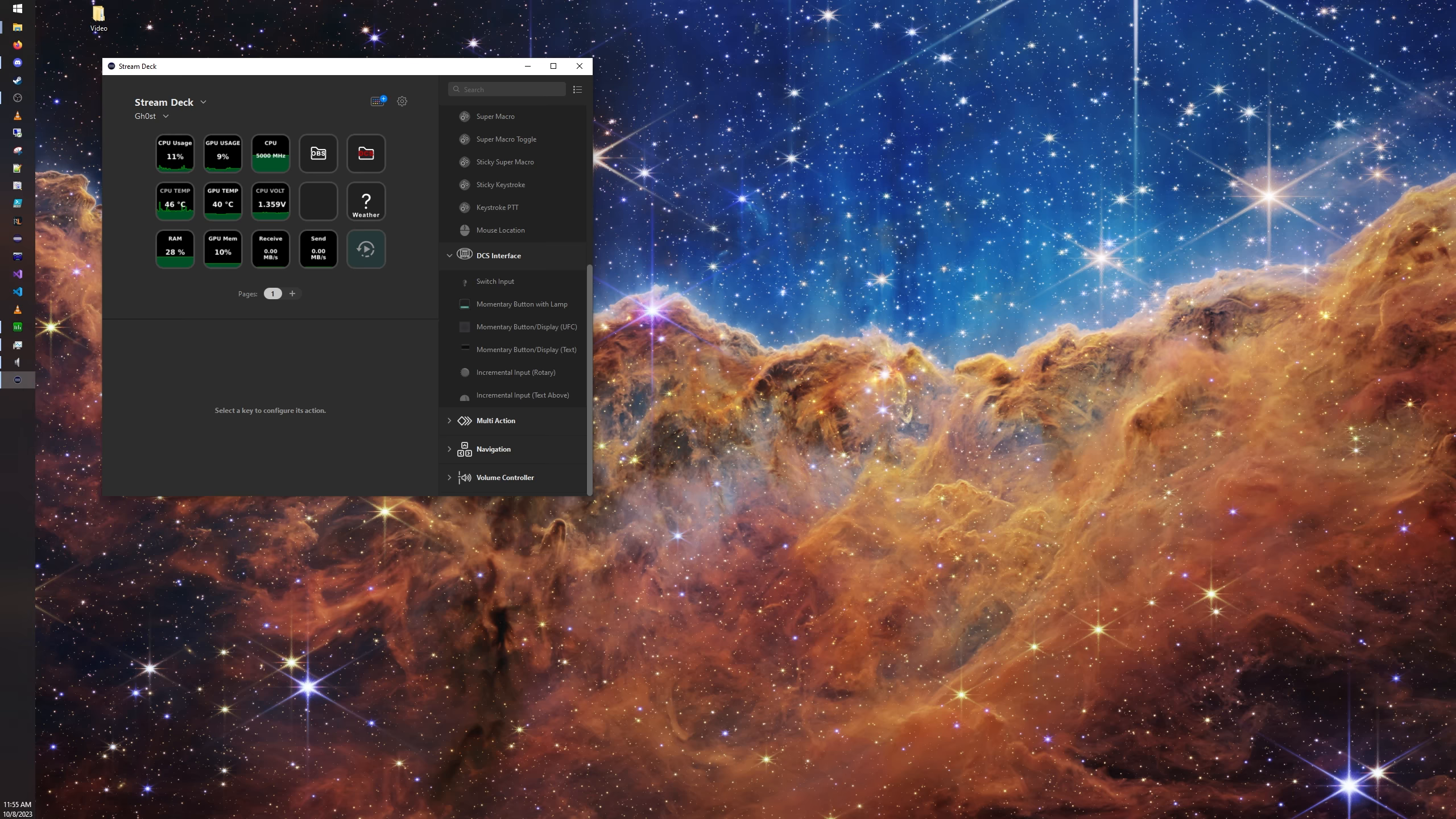
# Step: Add a new empty profile in the preferences and switch the Stream Deck to it
pyautogui.click(399, 104)
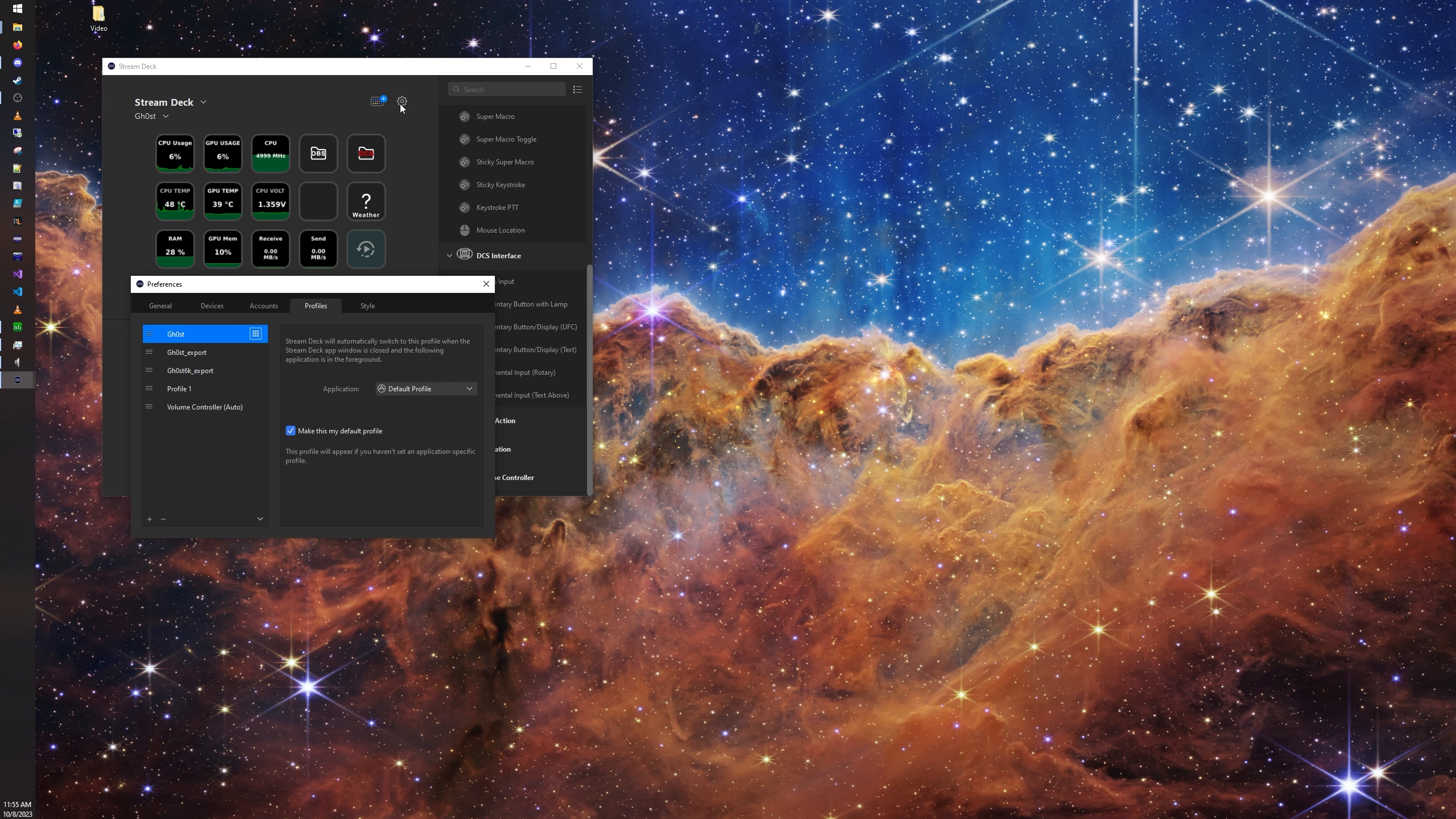
pyautogui.click(150, 519)
pyautogui.doubleClick(180, 426)
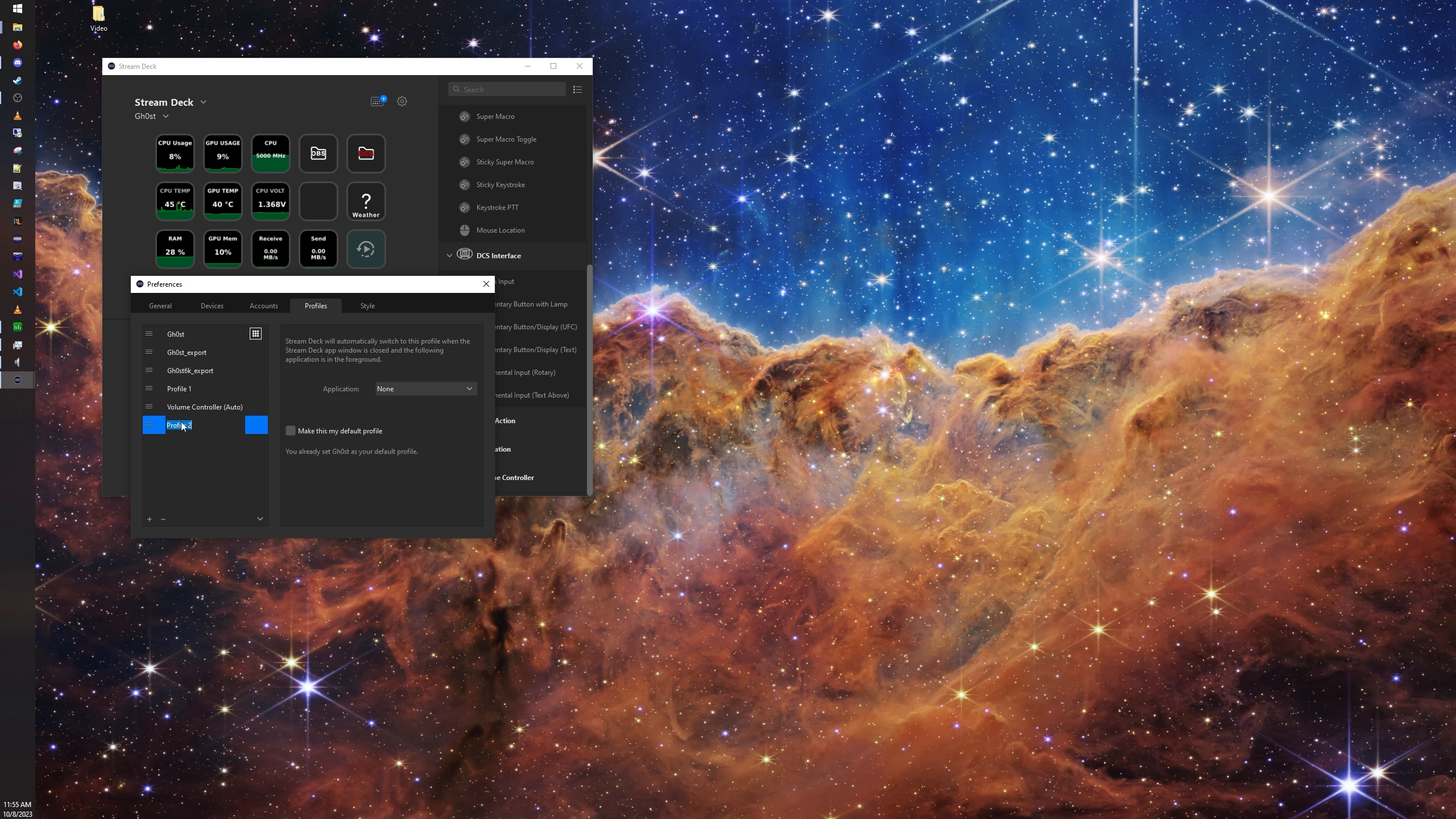
pyautogui.click(166, 453)
pyautogui.click(155, 427)
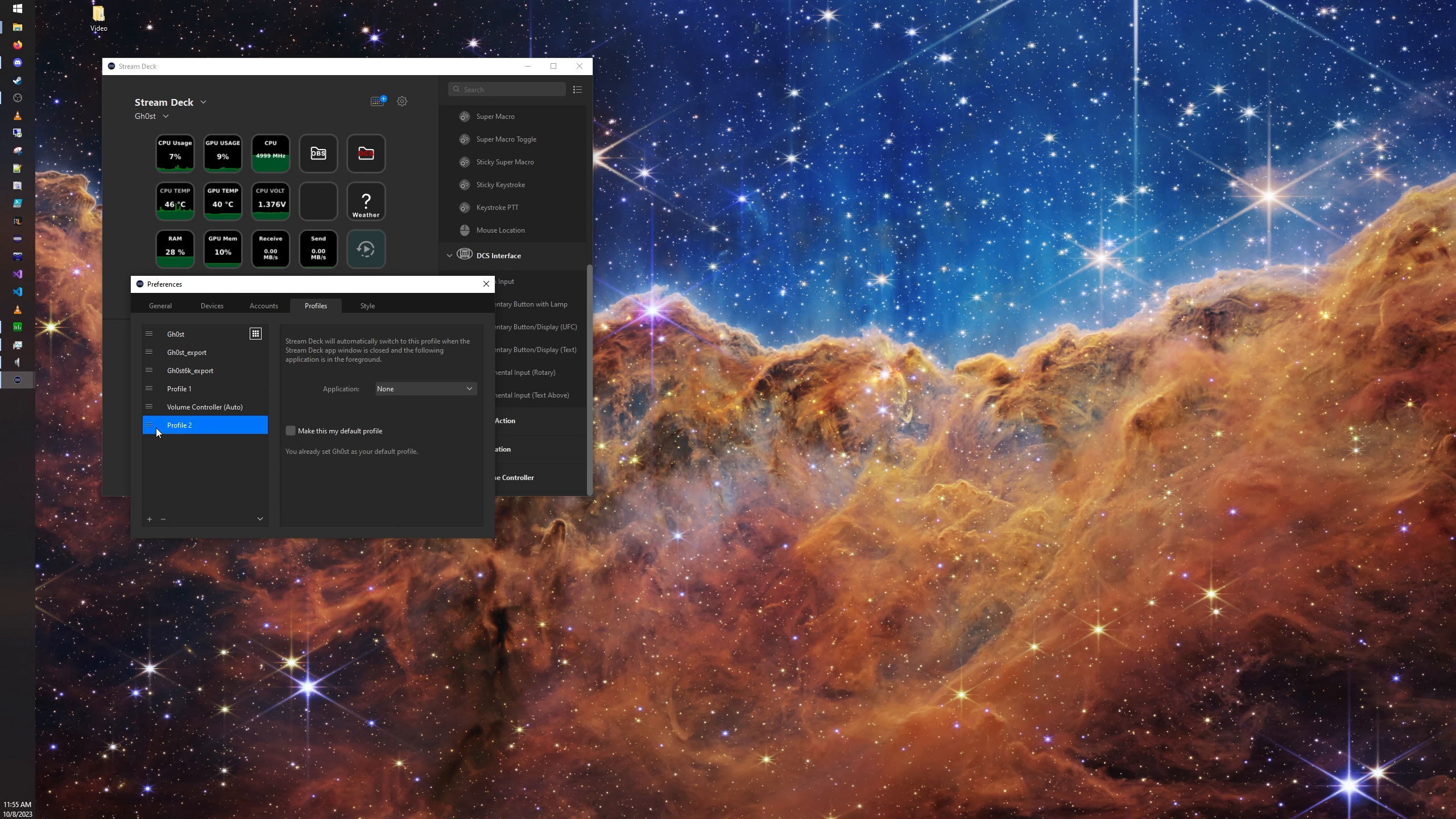
pyautogui.click(481, 286)
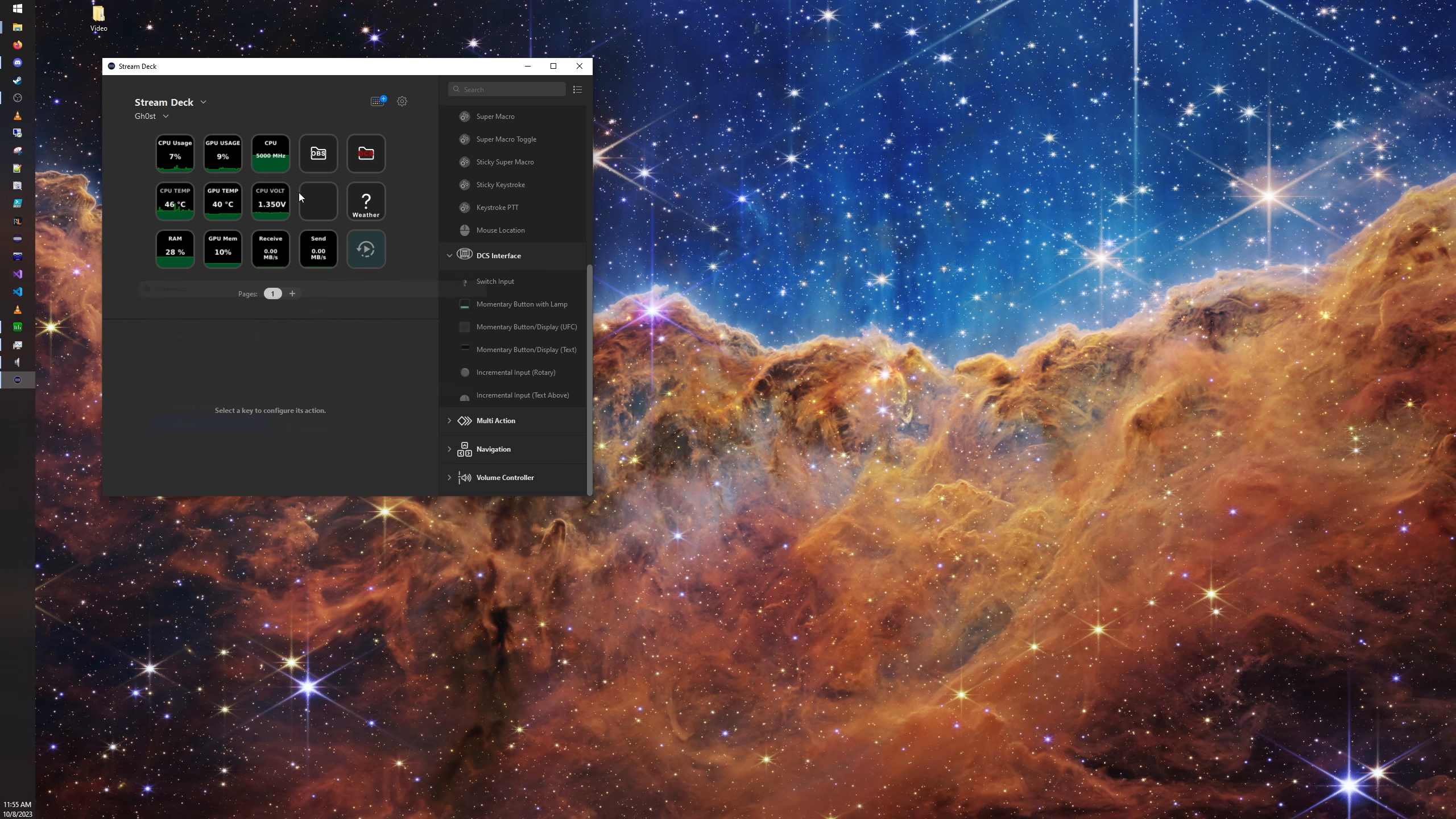
pyautogui.click(163, 115)
pyautogui.click(165, 200)
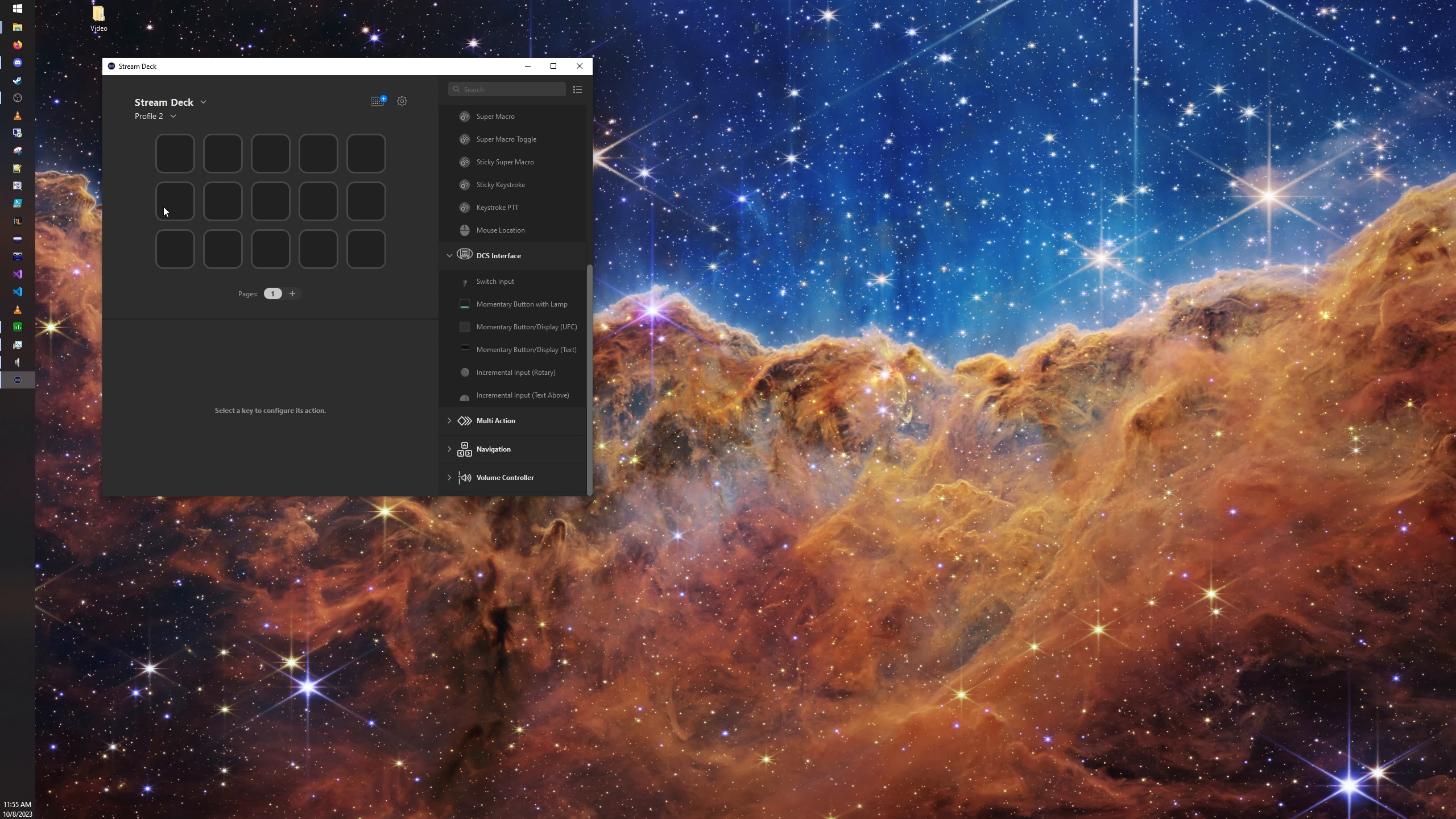
# Step: Switch to Discord's streamdeck channel and arrange the Discord and Stream Deck windows side by side
pyautogui.moveTo(346, 73); pyautogui.dragTo(581, 143)
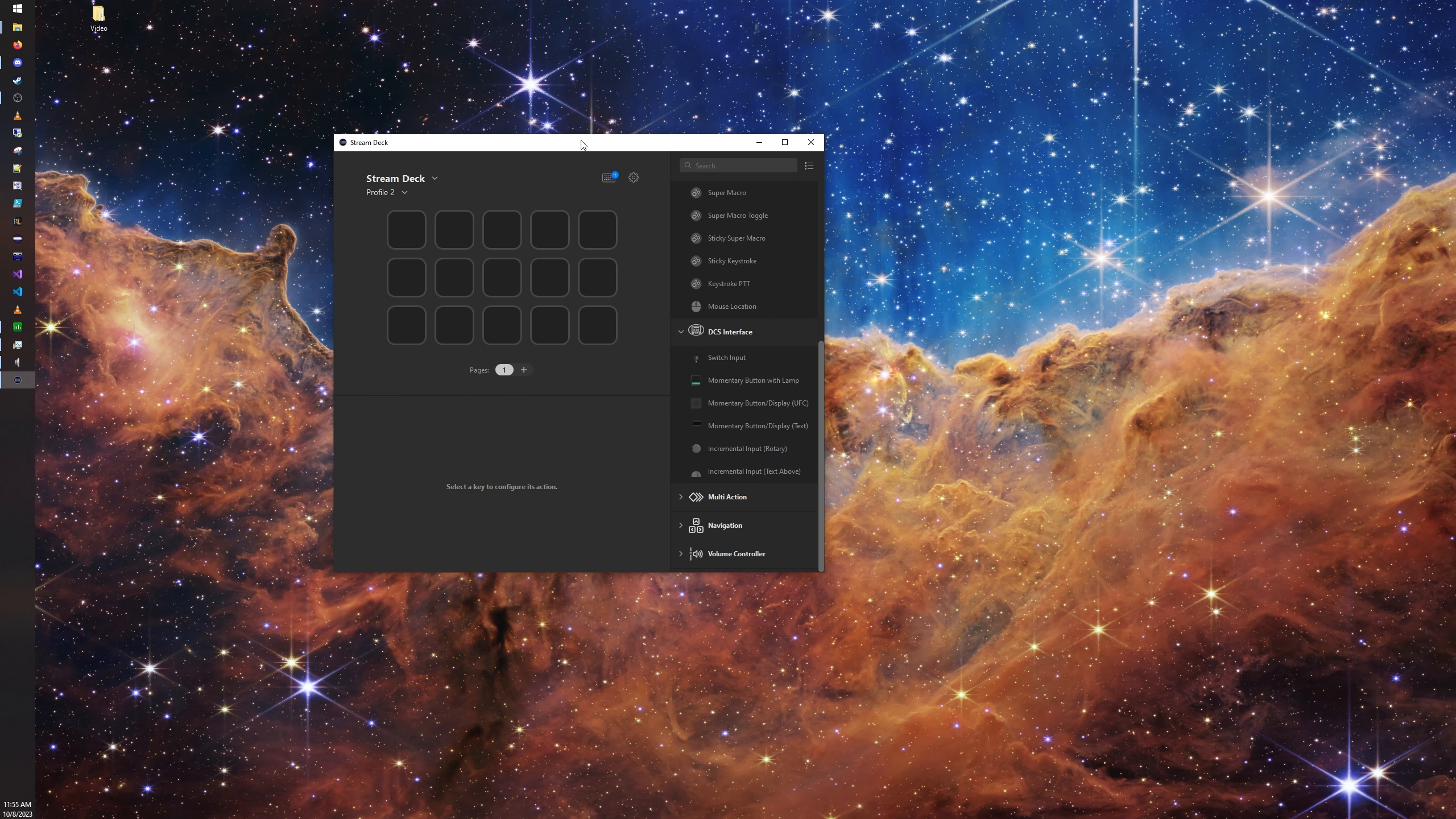
pyautogui.click(235, 276)
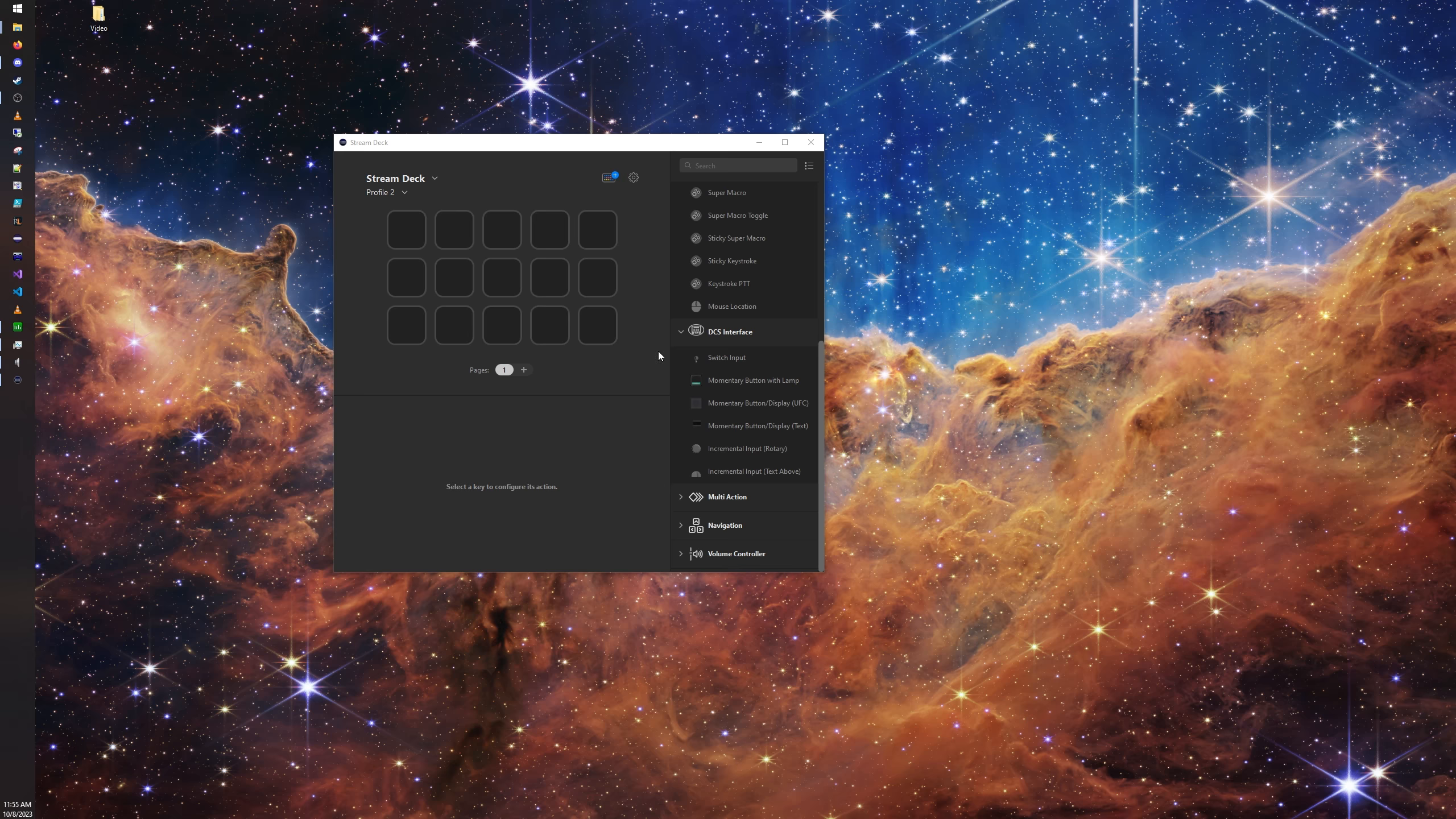
pyautogui.scroll(10, 732, 401)
pyautogui.scroll(-10, 736, 465)
pyautogui.moveTo(23, 65)
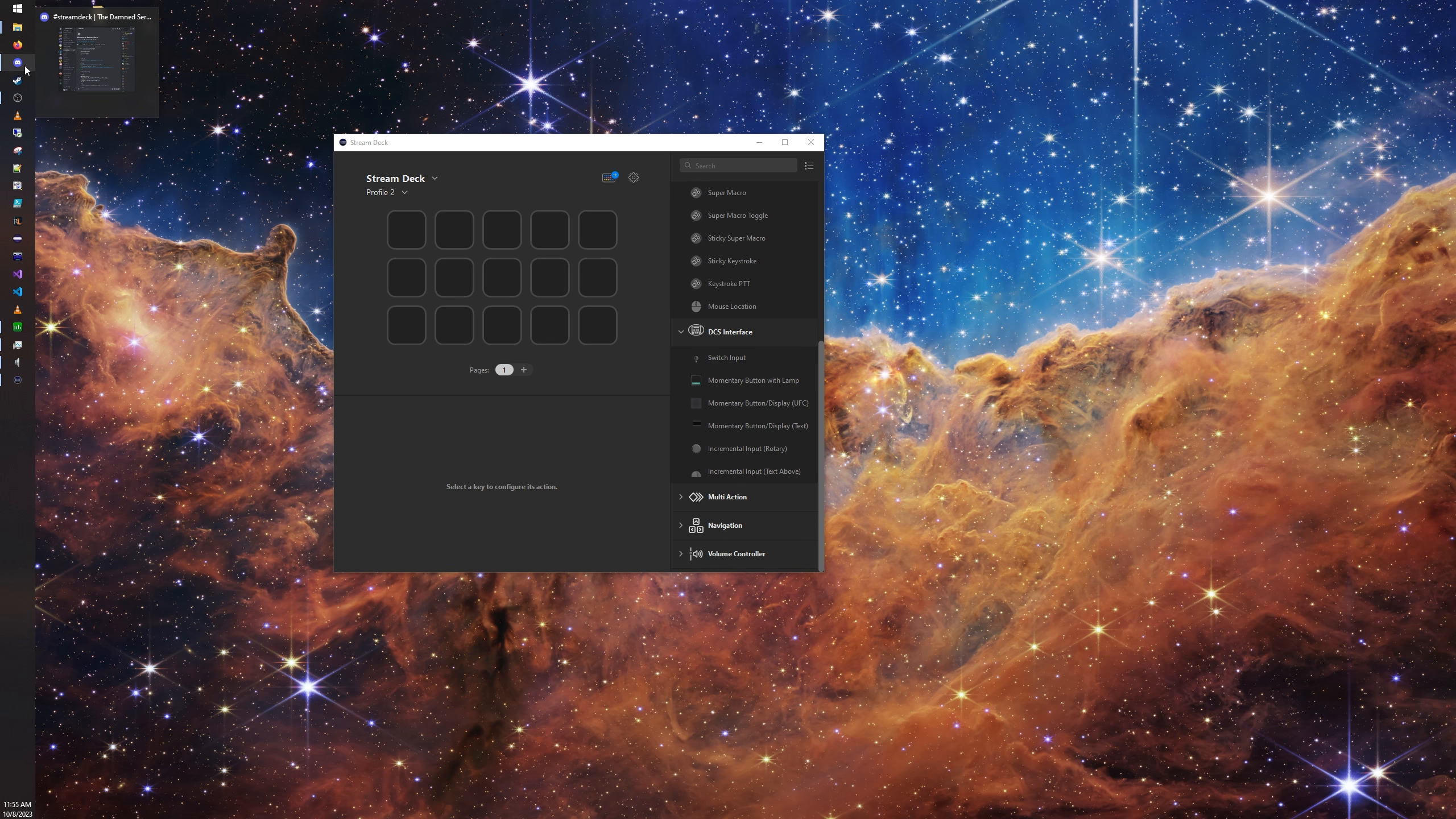
pyautogui.click(81, 61)
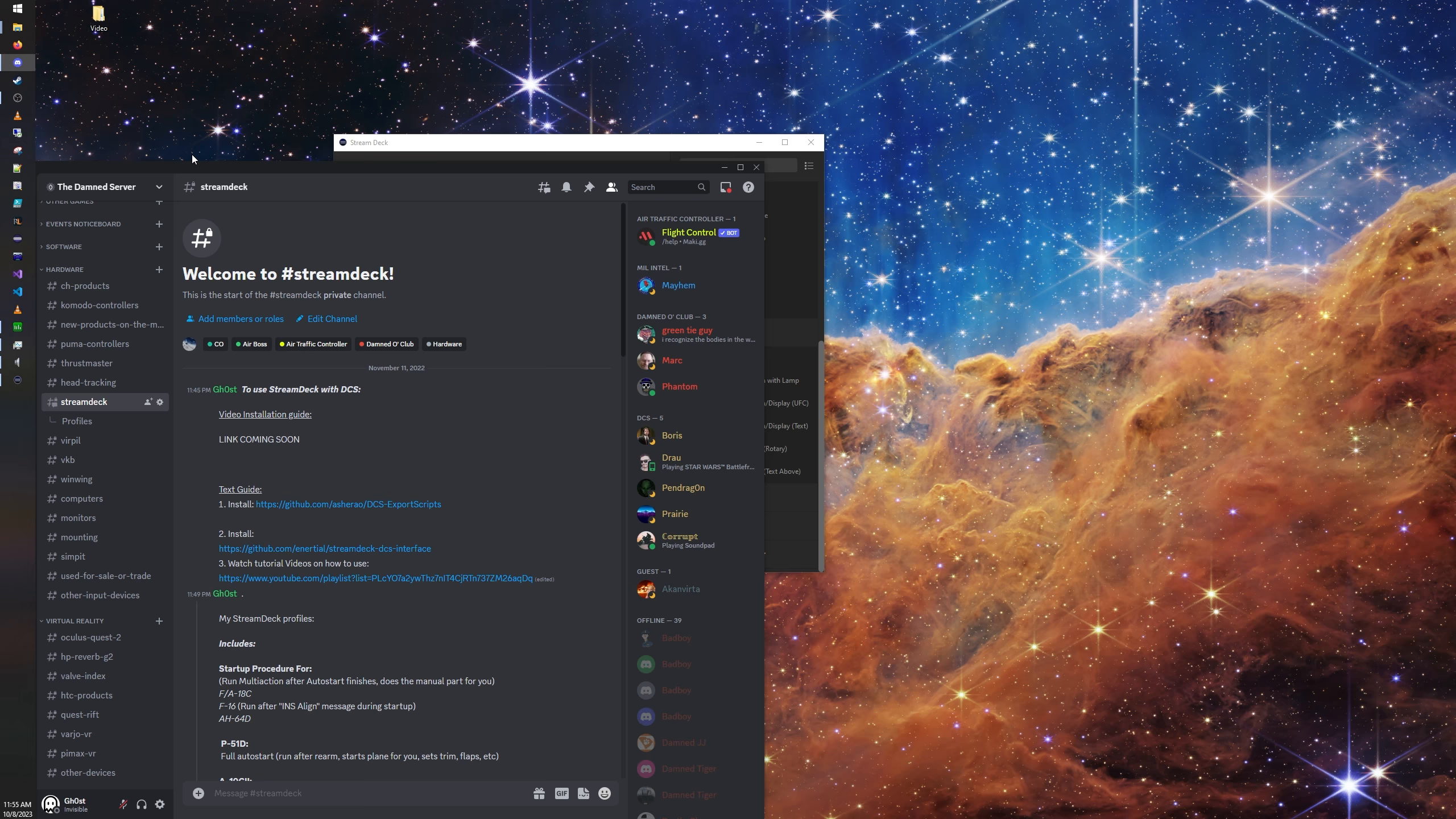
pyautogui.moveTo(221, 165); pyautogui.dragTo(865, 134)
pyautogui.moveTo(615, 142); pyautogui.dragTo(350, 121)
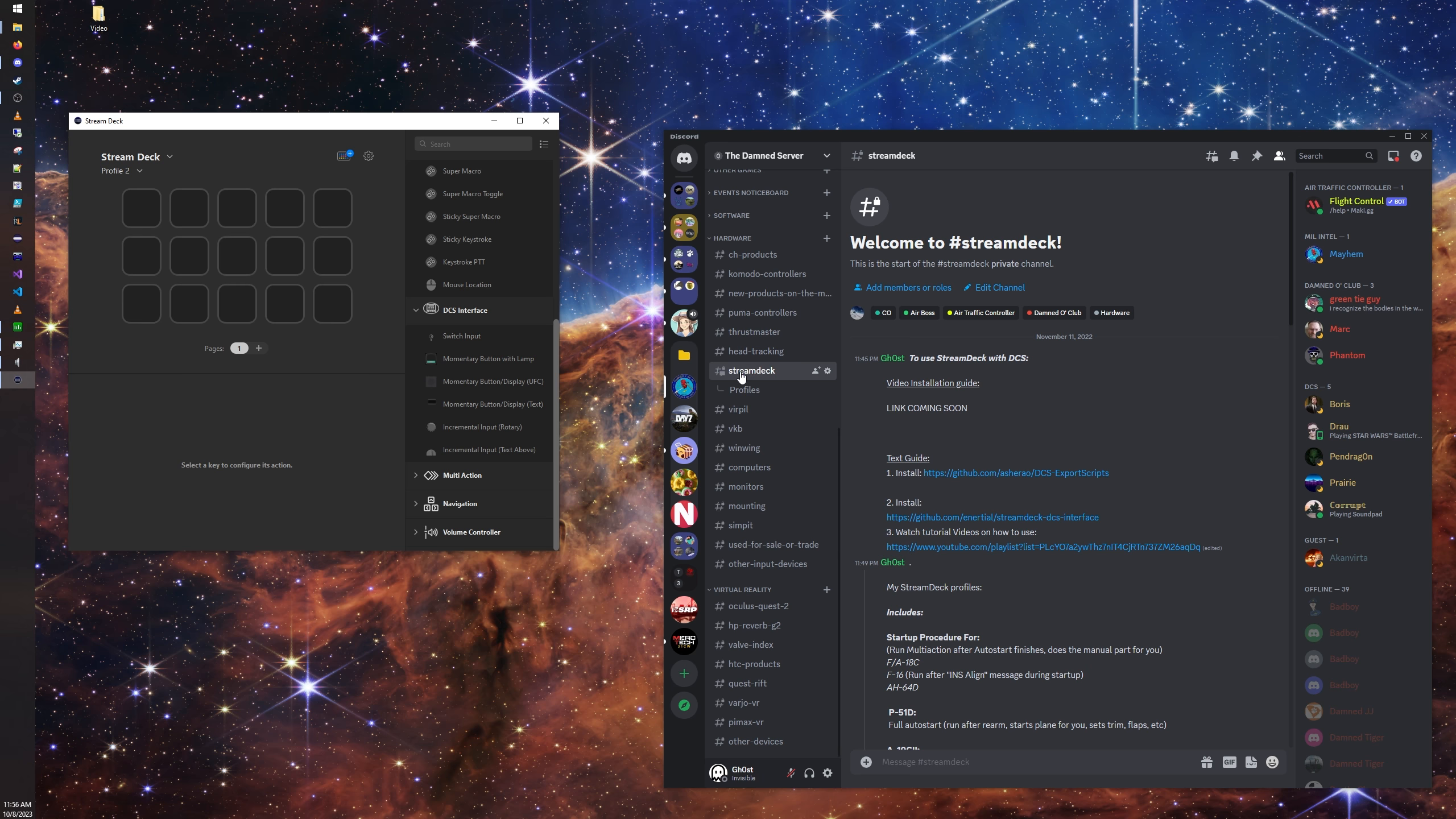
# Step: Download 15key.streamDeckProfil from the Profiles thread under streamdeck and move the file onto the desktop
pyautogui.click(748, 395)
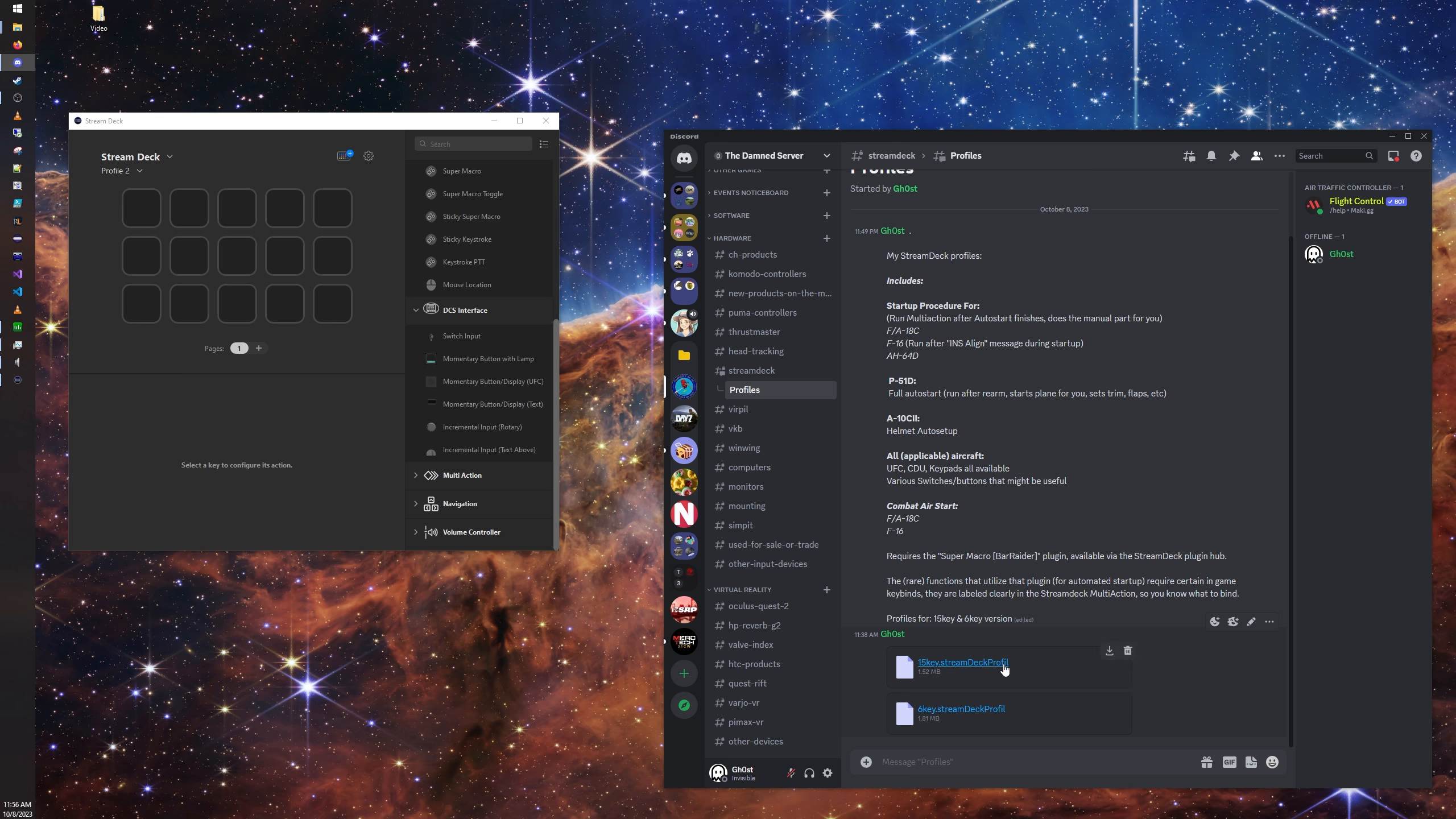
pyautogui.click(1109, 651)
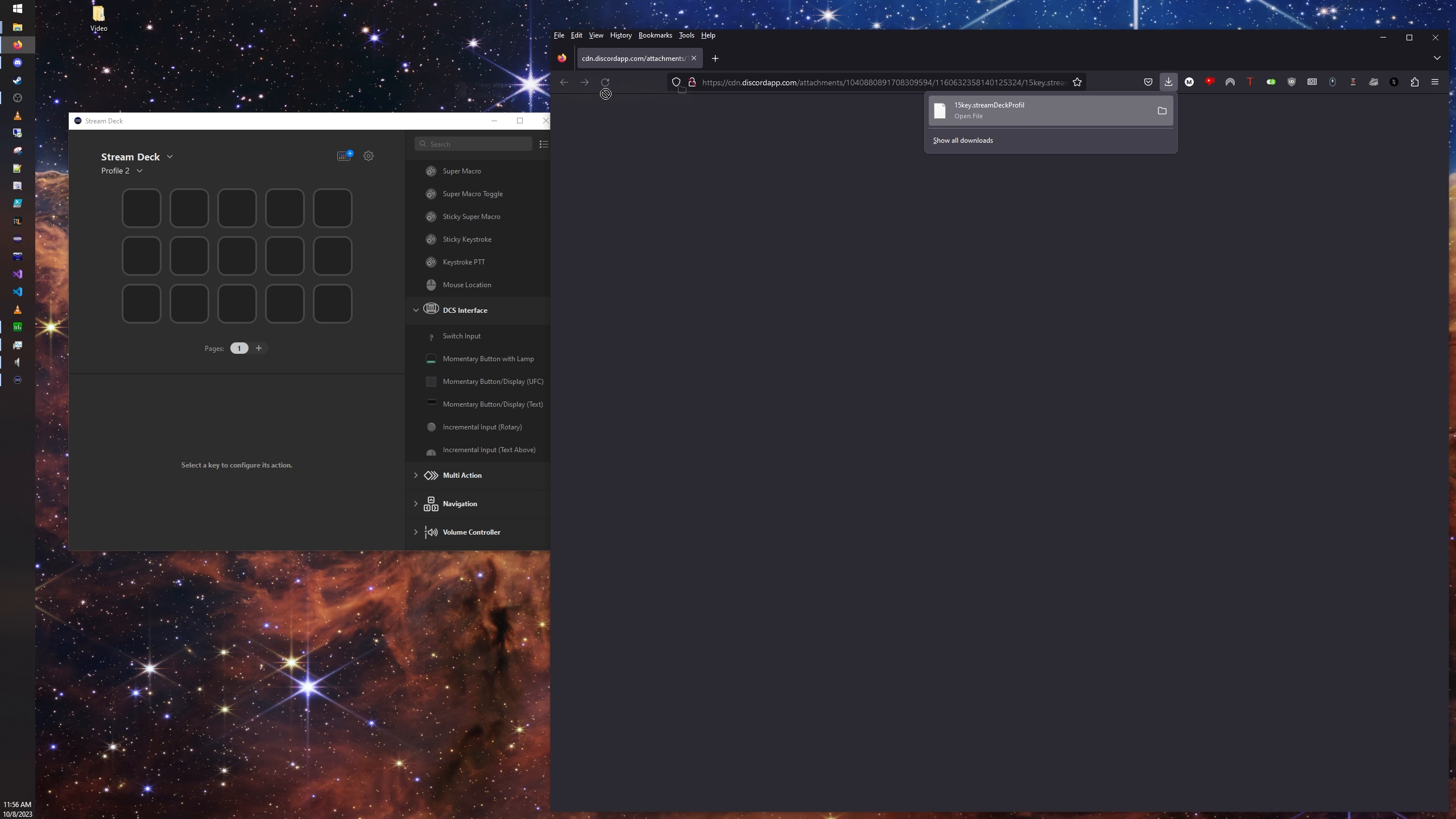
pyautogui.click(1161, 113)
pyautogui.moveTo(439, 19); pyautogui.dragTo(312, 65)
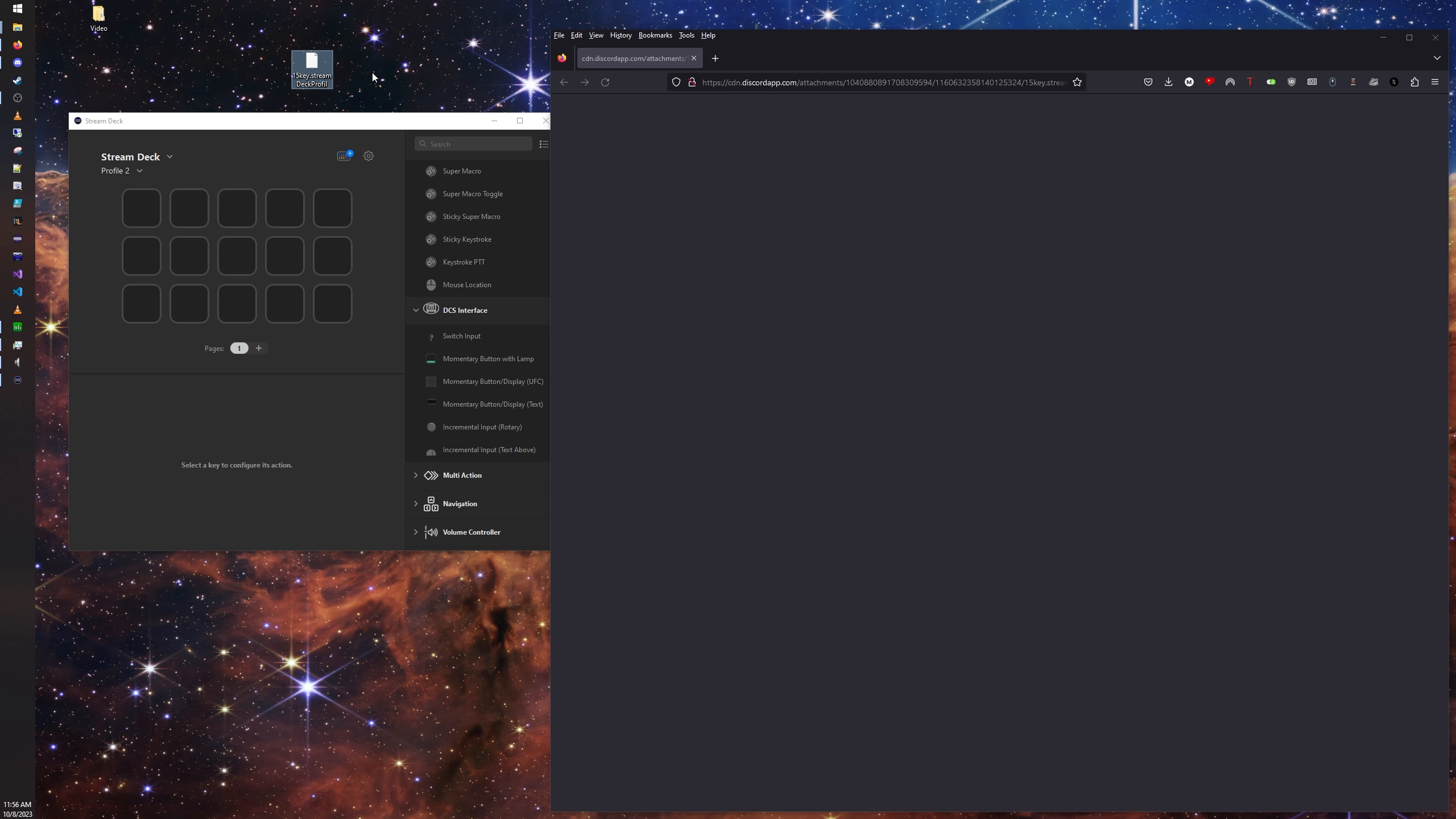
# Step: Rename the downloaded desktop file to 15key.streamDeckProfile and accept the extension change
pyautogui.rightClick(327, 77)
pyautogui.click(359, 350)
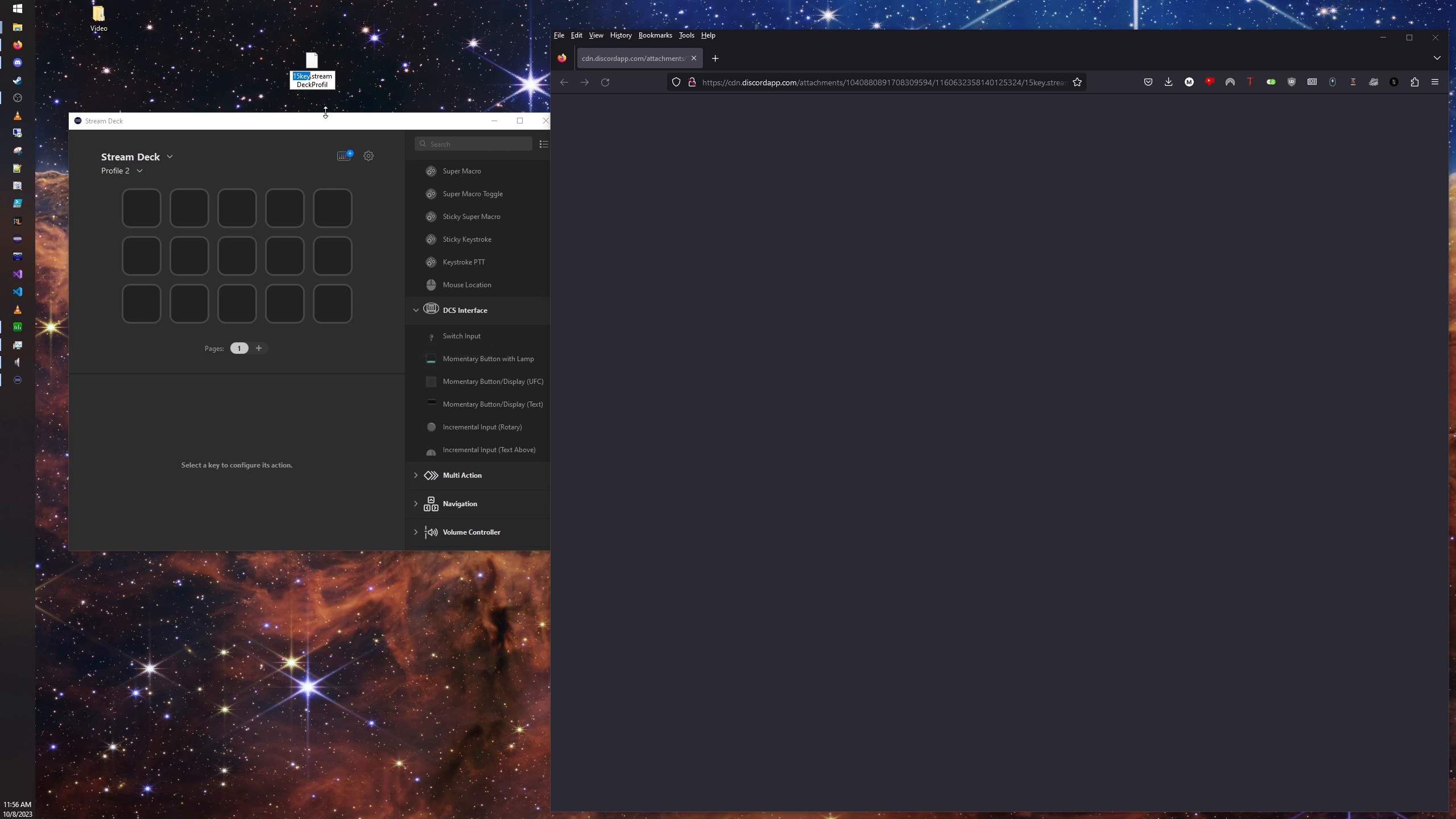
pyautogui.write('e')
pyautogui.click(364, 86)
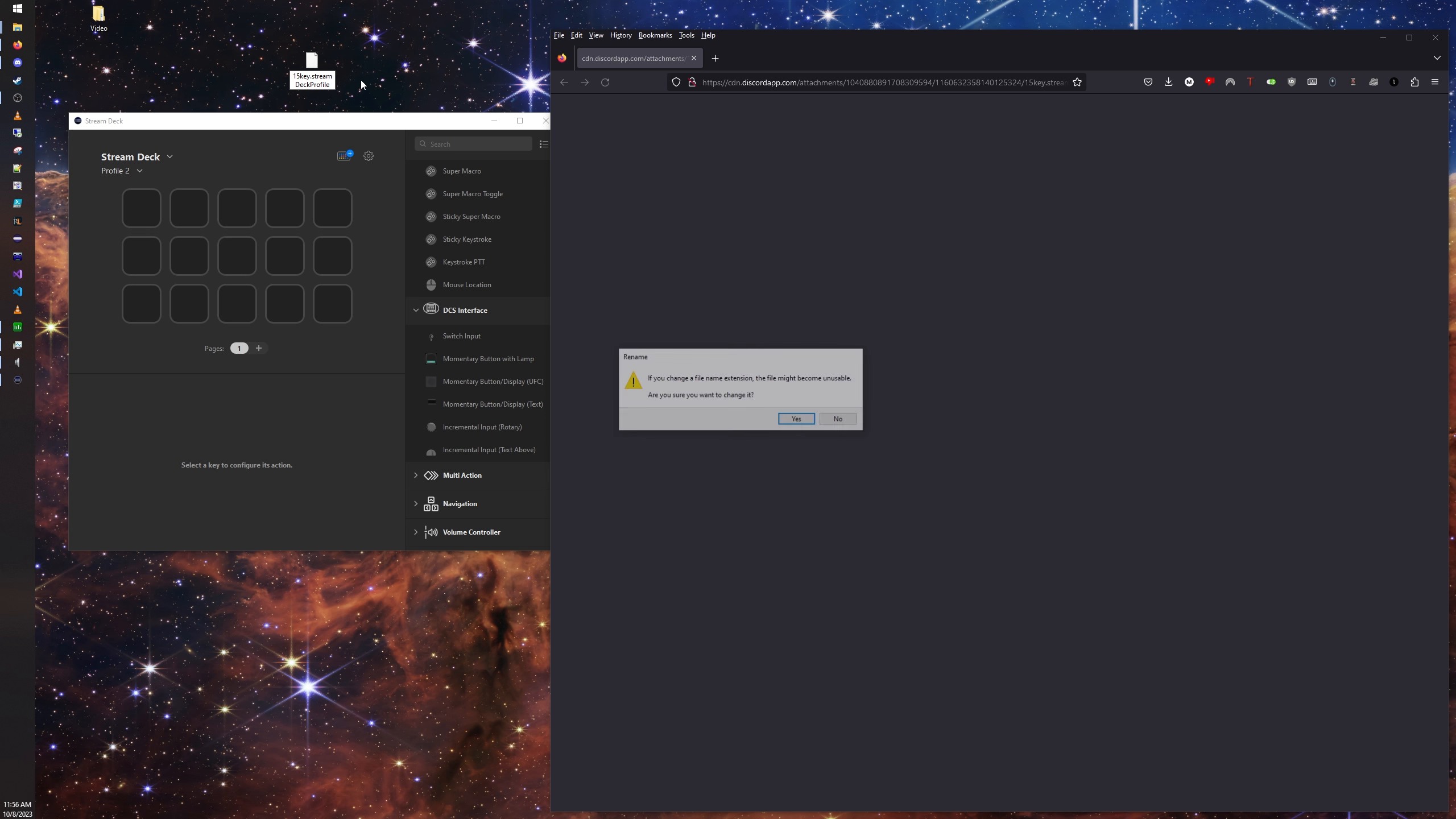
pyautogui.click(796, 423)
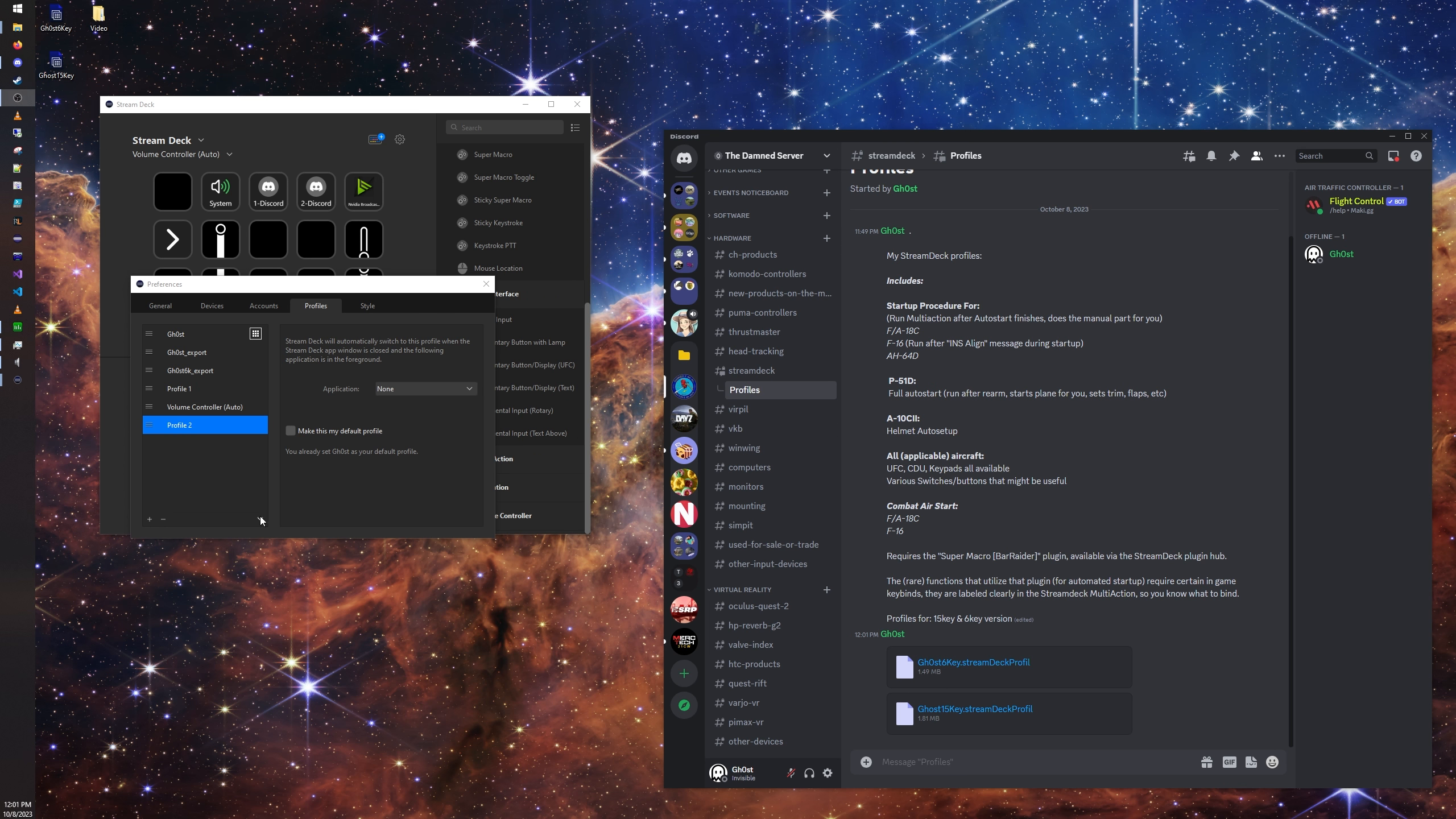
# Step: Import the Ghost15Key profile from the Desktop, select it in the profile list, and close the preferences
pyautogui.click(261, 519)
pyautogui.click(279, 552)
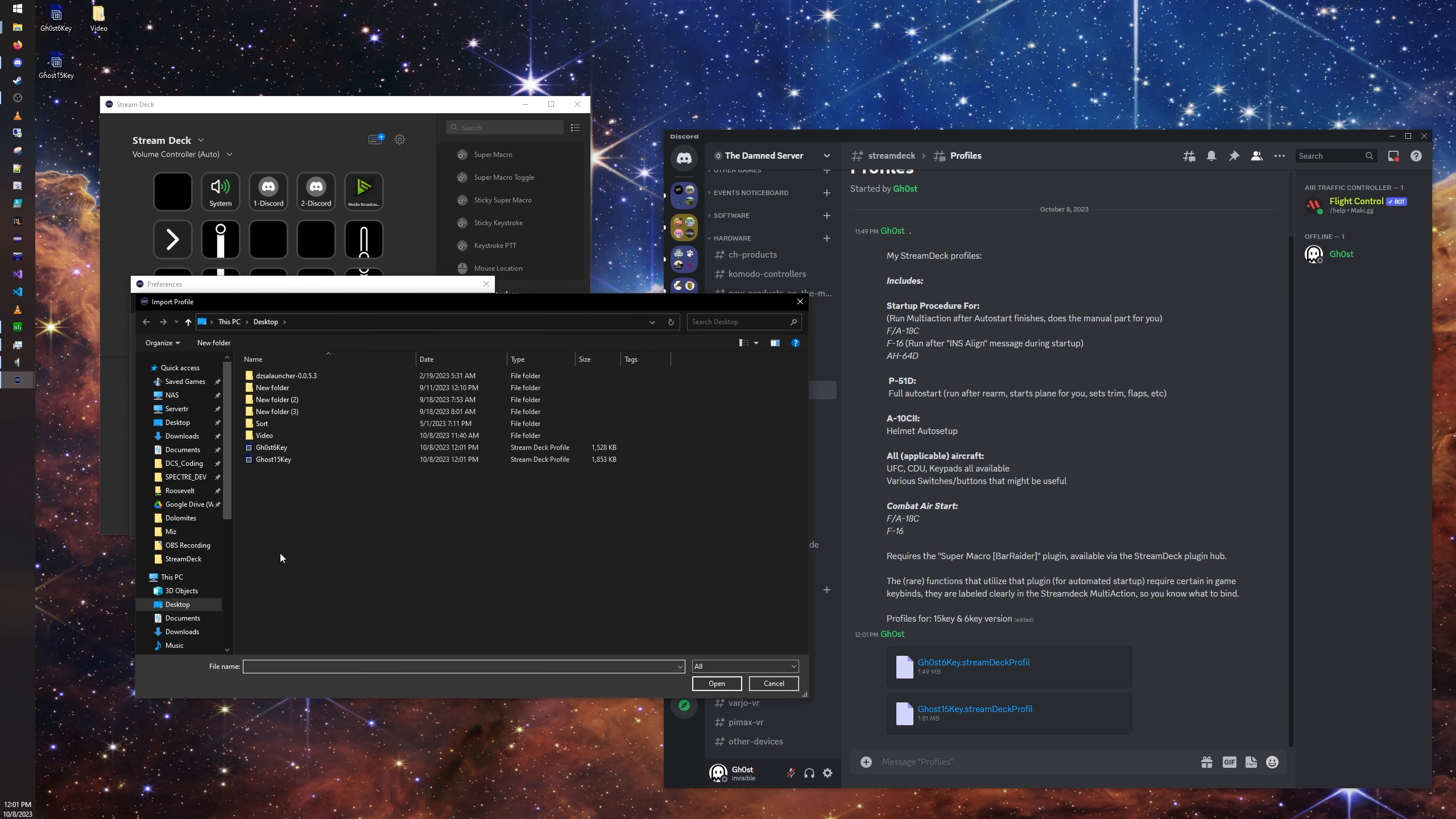
pyautogui.doubleClick(268, 459)
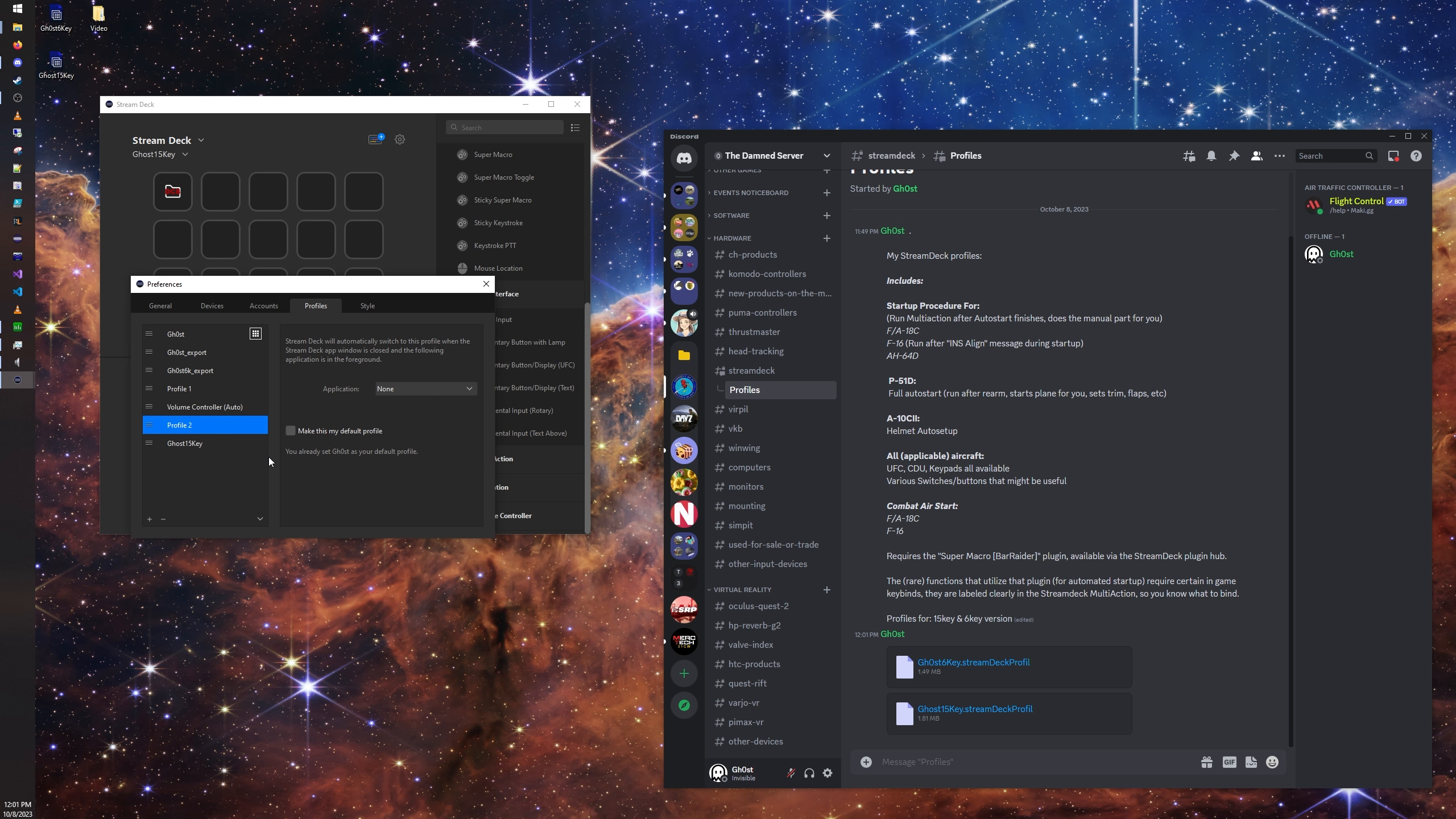
pyautogui.click(225, 447)
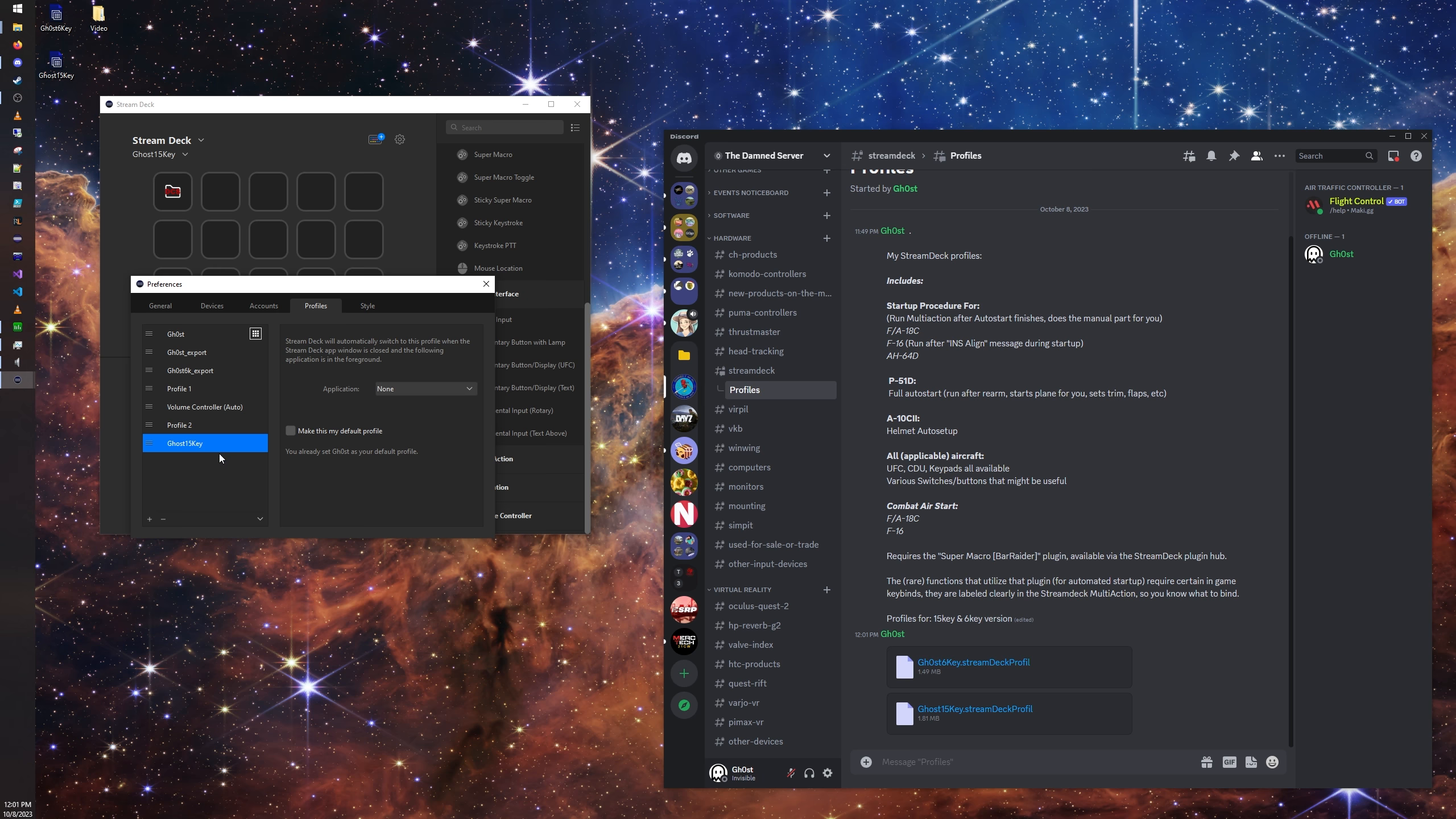
pyautogui.click(483, 285)
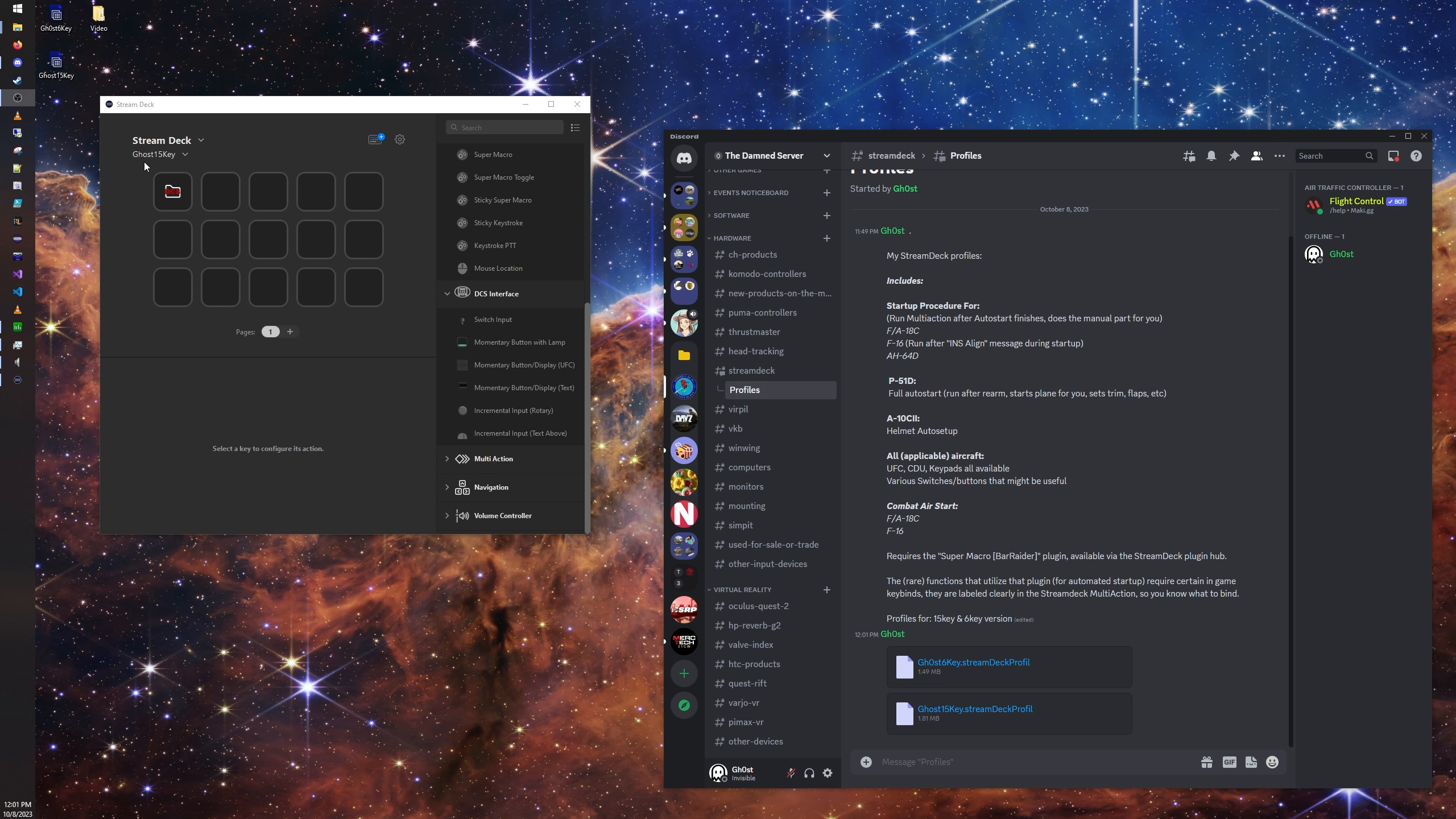
# Step: Open the Ghost15Key profile's aircraft folder and look through the F-18 folder with its UFC and STARTUP subfolders
pyautogui.click(184, 155)
pyautogui.click(154, 248)
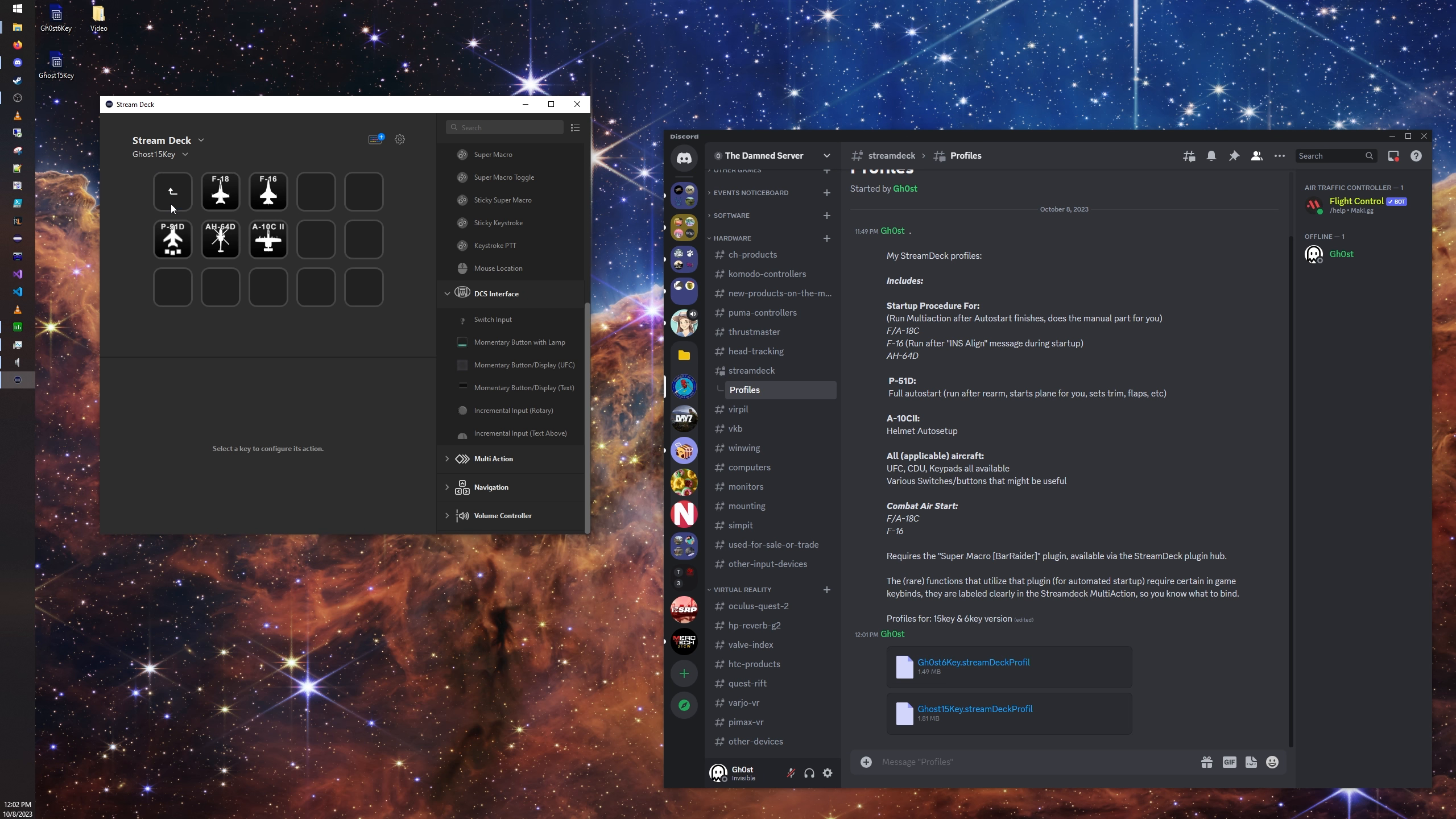
pyautogui.click(216, 207)
pyautogui.doubleClick(216, 208)
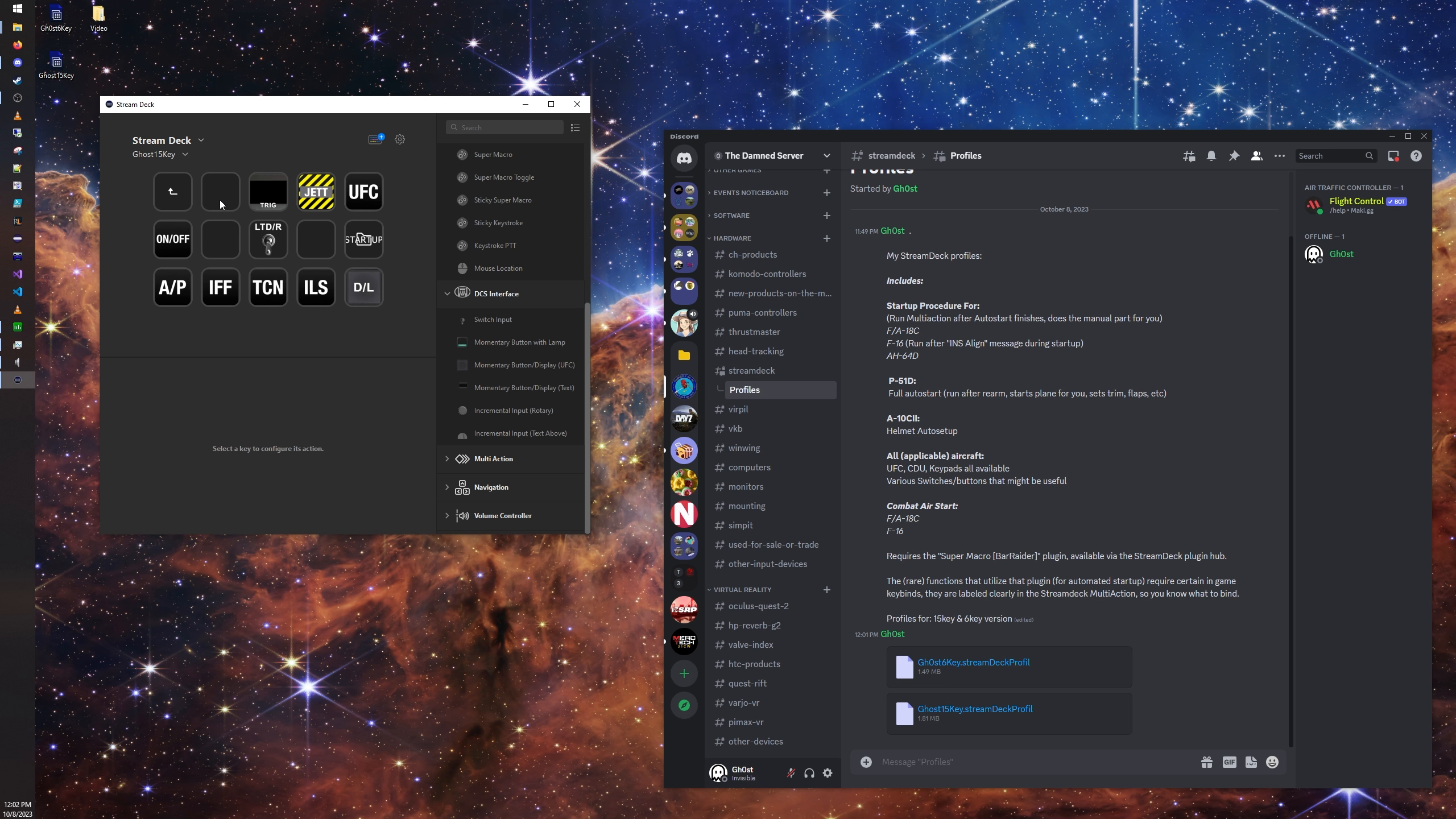
pyautogui.doubleClick(367, 200)
pyautogui.doubleClick(175, 186)
pyautogui.doubleClick(366, 245)
pyautogui.doubleClick(163, 194)
pyautogui.doubleClick(165, 195)
# Step: Look through the AH-64D folder, including its UFC keypad and ALPHA subfolder, and return to the aircraft folder
pyautogui.click(229, 244)
pyautogui.doubleClick(230, 244)
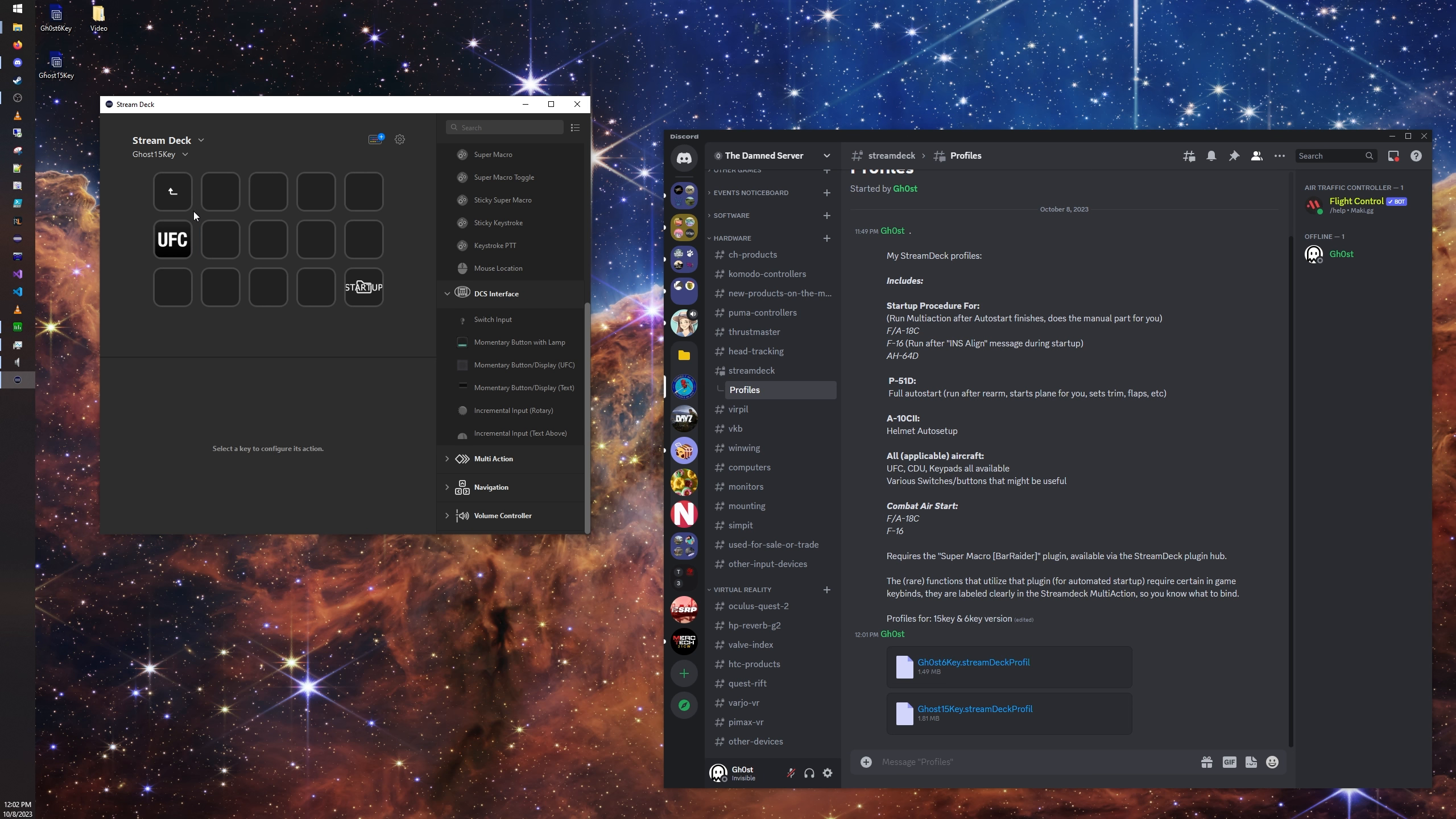
pyautogui.doubleClick(182, 201)
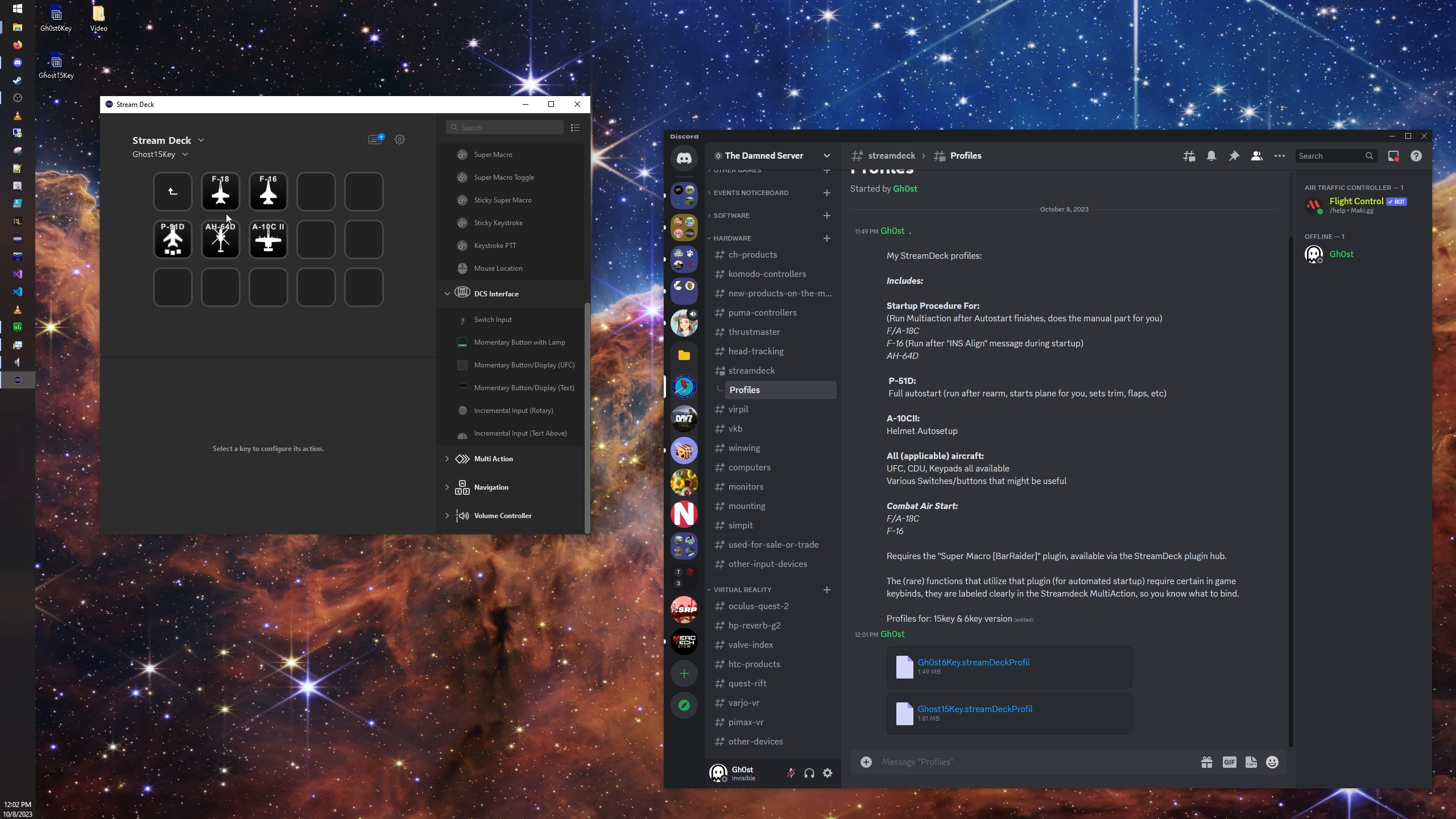
pyautogui.doubleClick(189, 195)
pyautogui.doubleClick(188, 195)
pyautogui.doubleClick(223, 241)
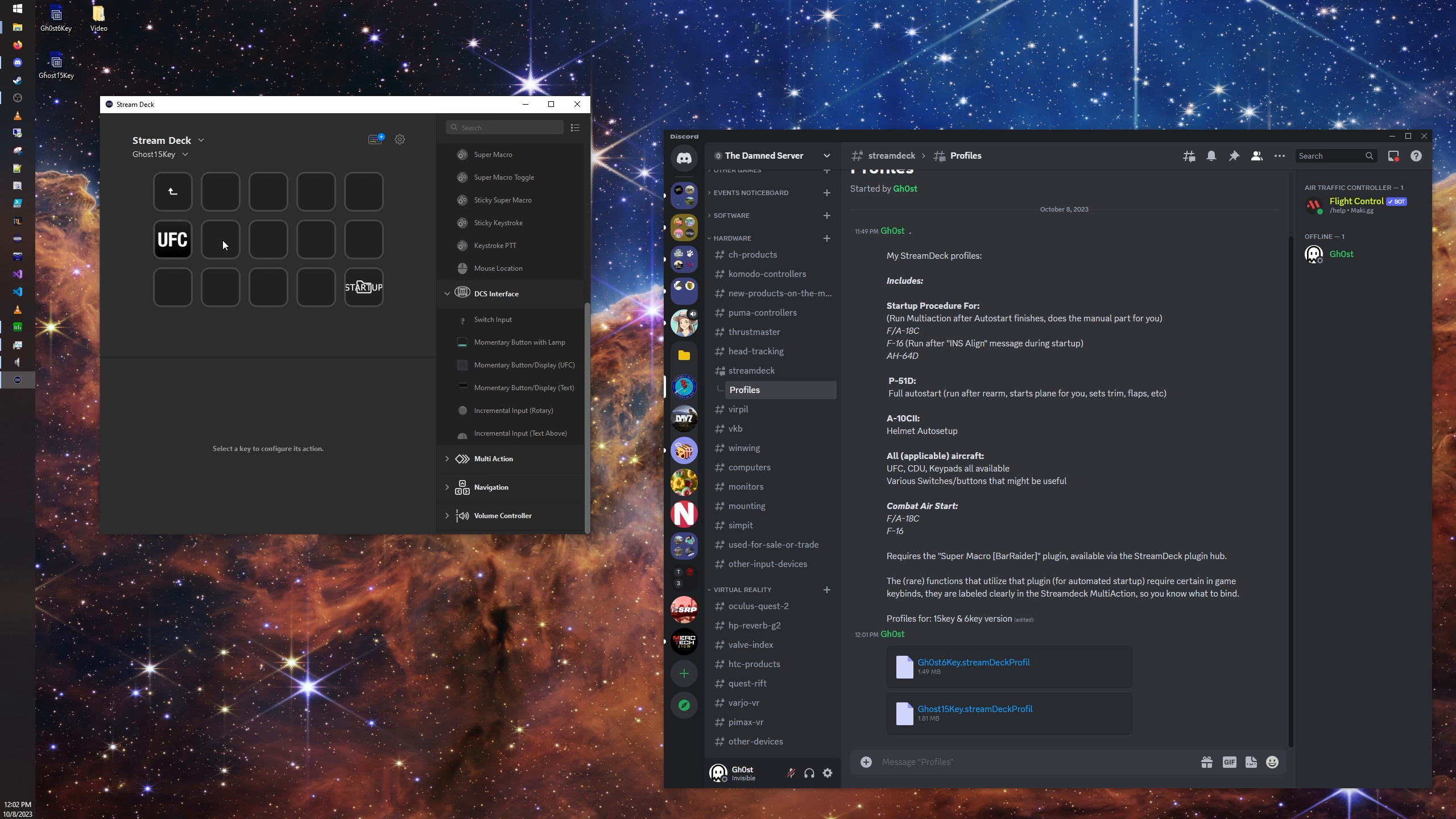
pyautogui.doubleClick(186, 244)
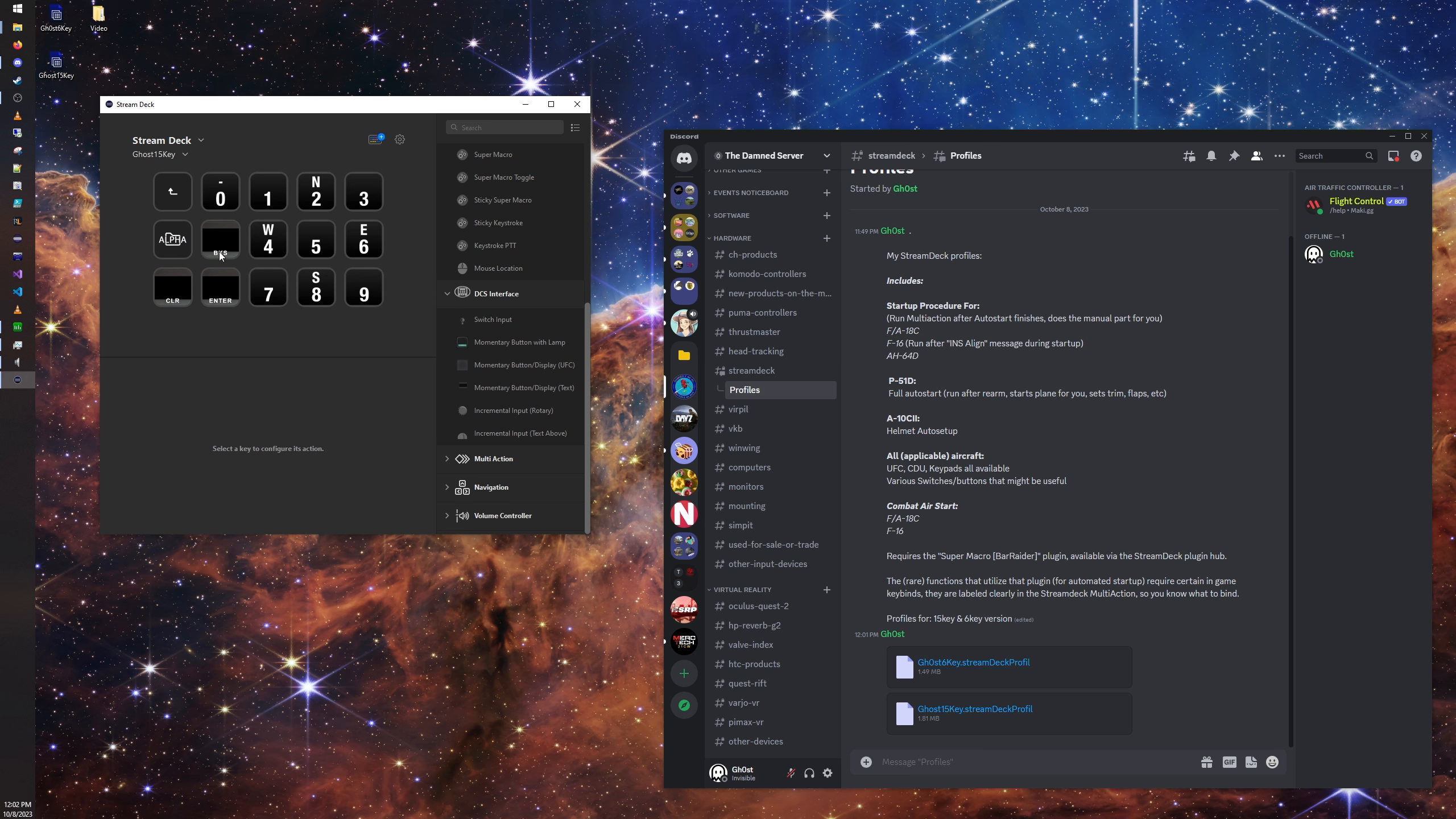
pyautogui.doubleClick(178, 244)
pyautogui.doubleClick(172, 189)
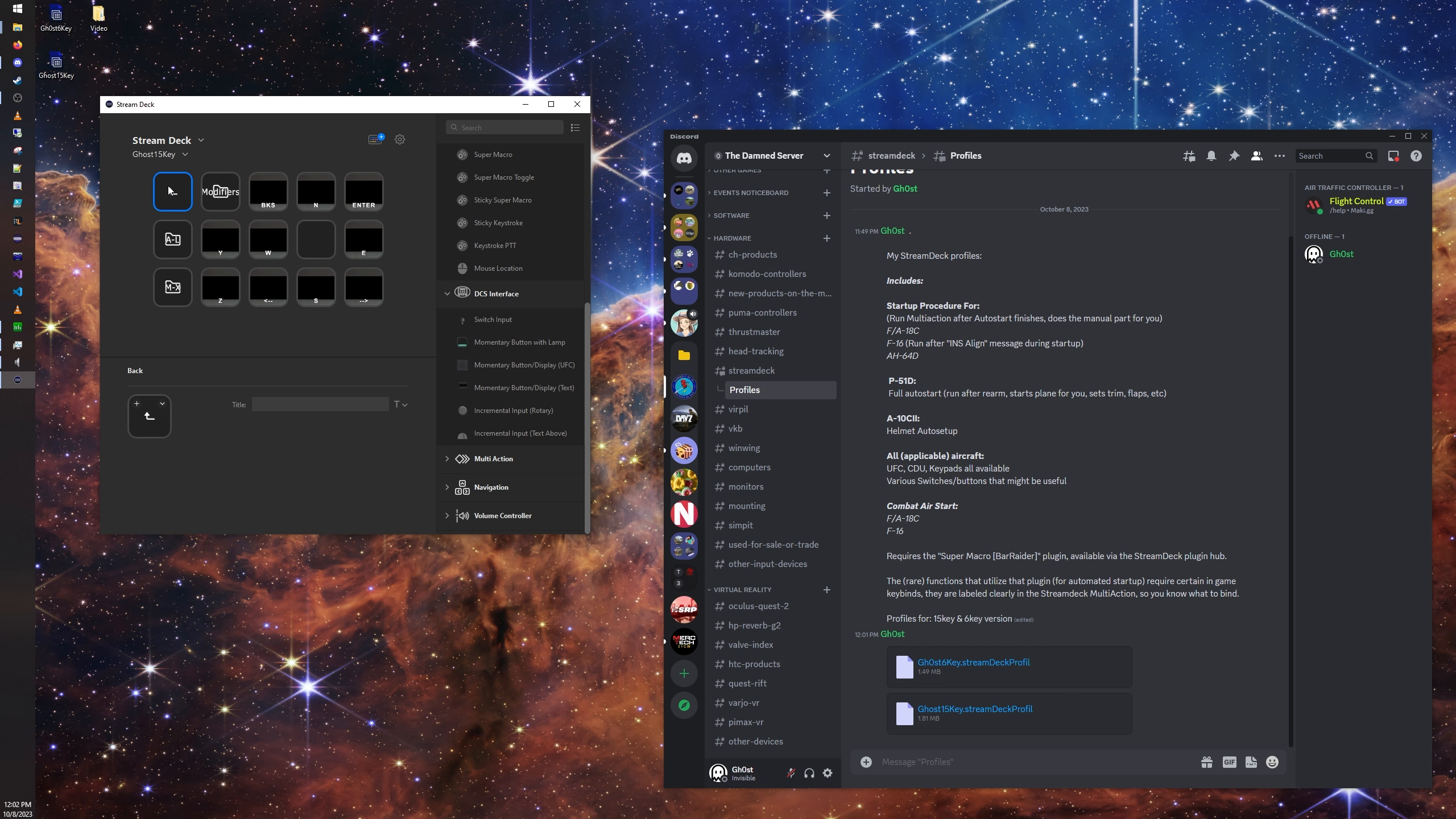
pyautogui.doubleClick(173, 189)
pyautogui.doubleClick(171, 190)
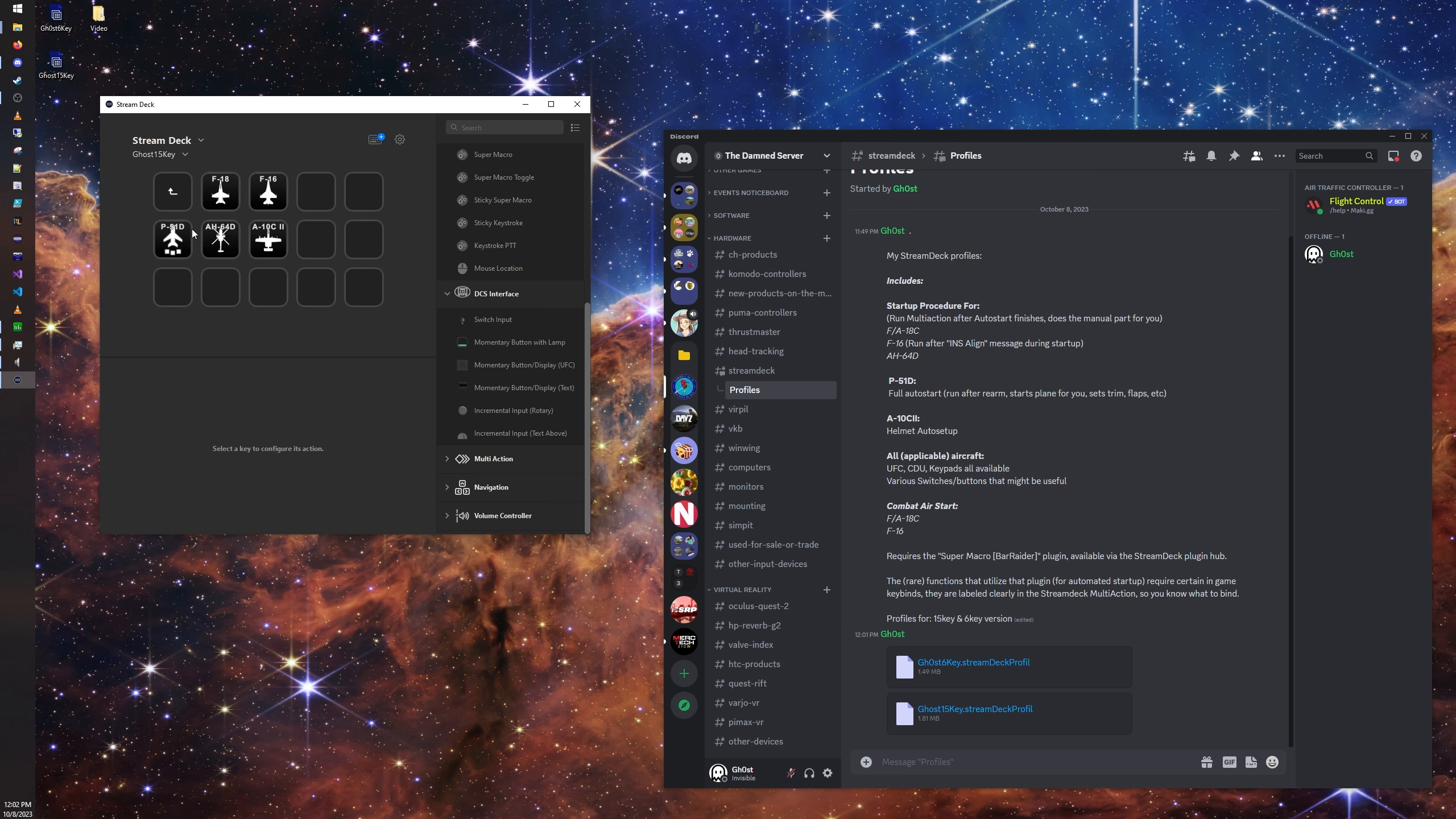